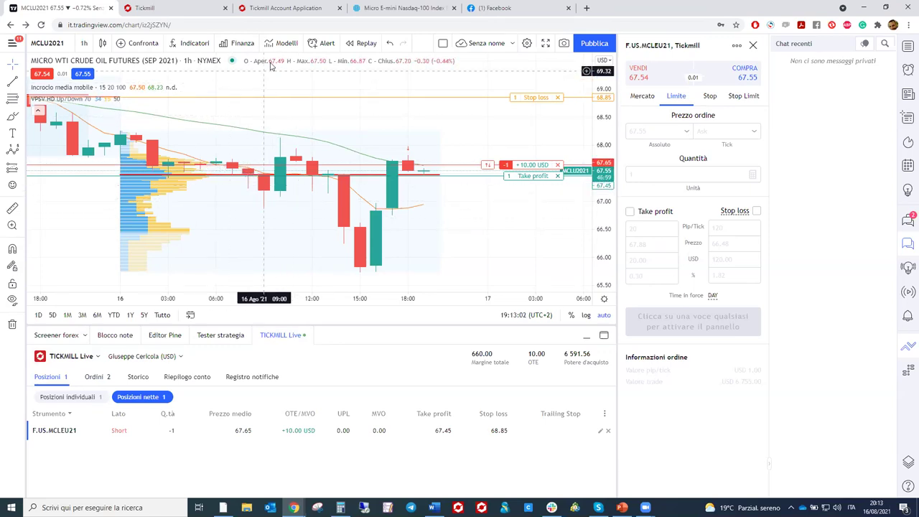
- Look up the documents and minimum deposit required on the Tickmill account application page
click(384, 9)
click(516, 7)
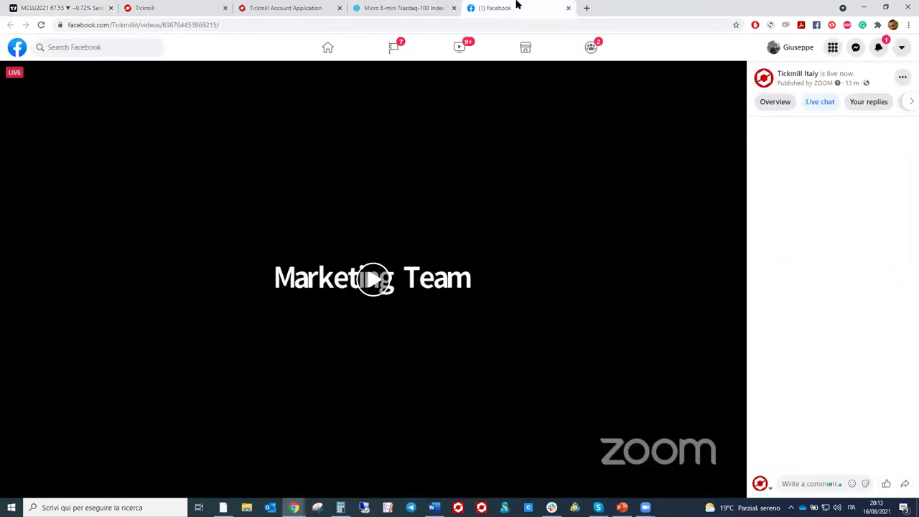
click(281, 7)
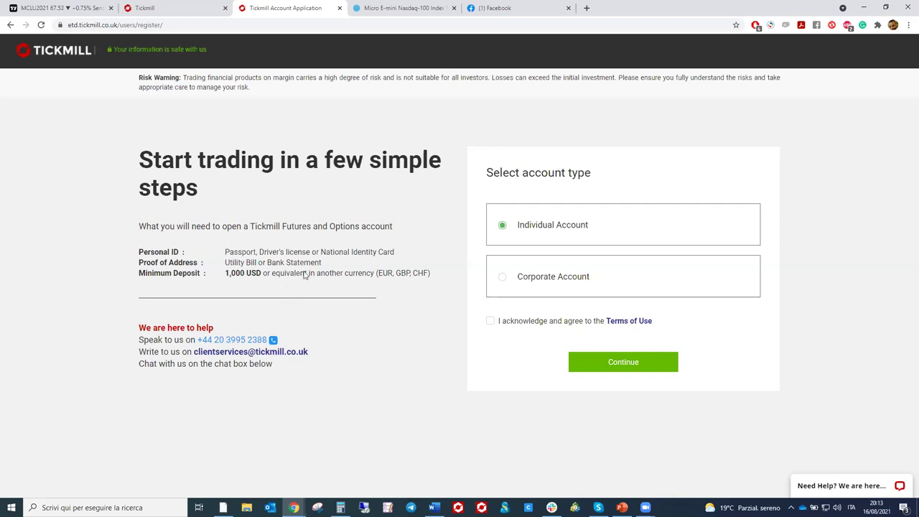
- View the bank transfer deposit details and the account profile in the Tickmill client area
click(195, 8)
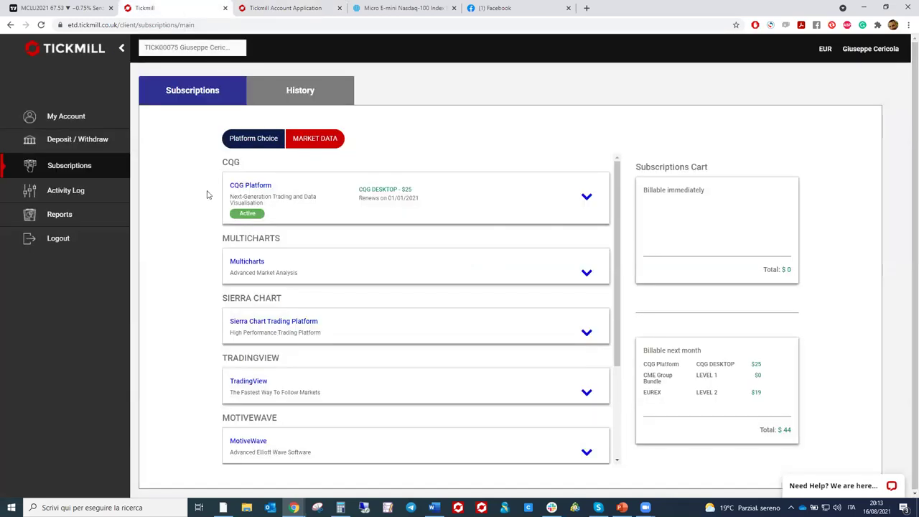
click(82, 145)
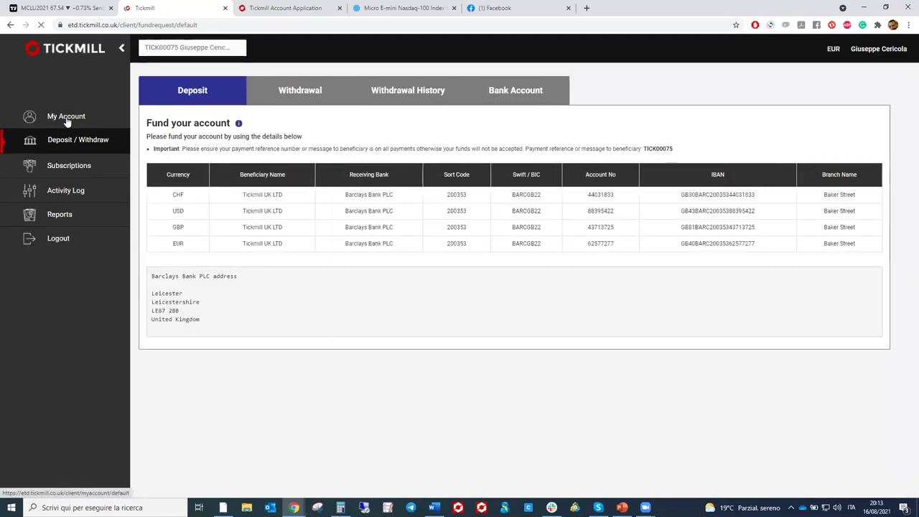
click(67, 122)
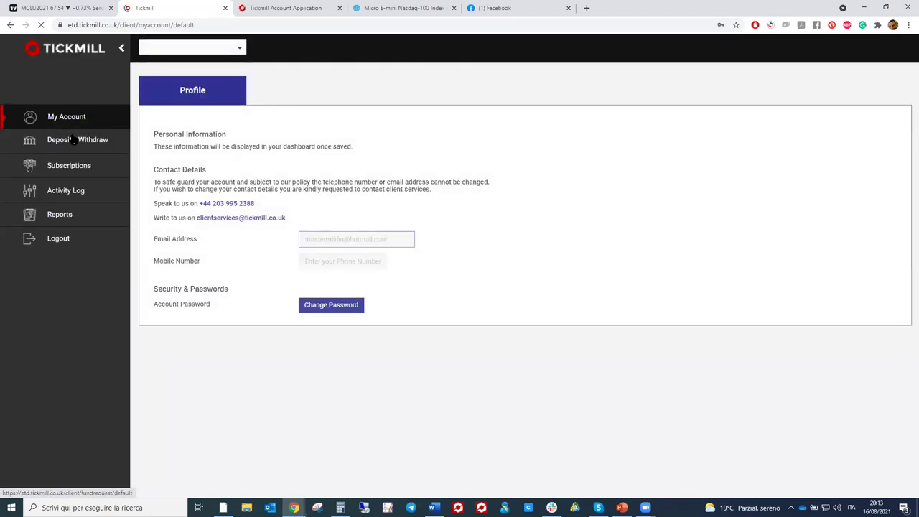
- Return to the Tickmill subscriptions and check the monthly price of the MultiCharts platform
click(75, 167)
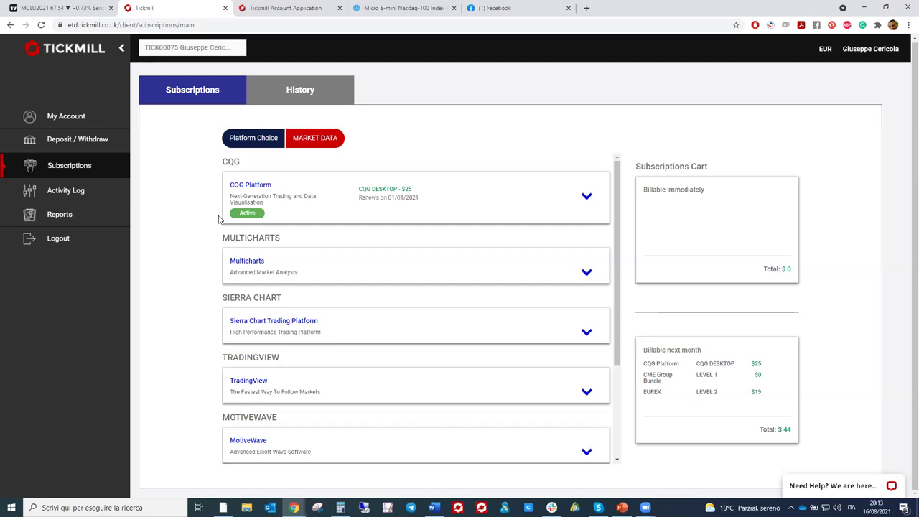
scroll(273, 244, down, 2)
scroll(289, 252, up, 2)
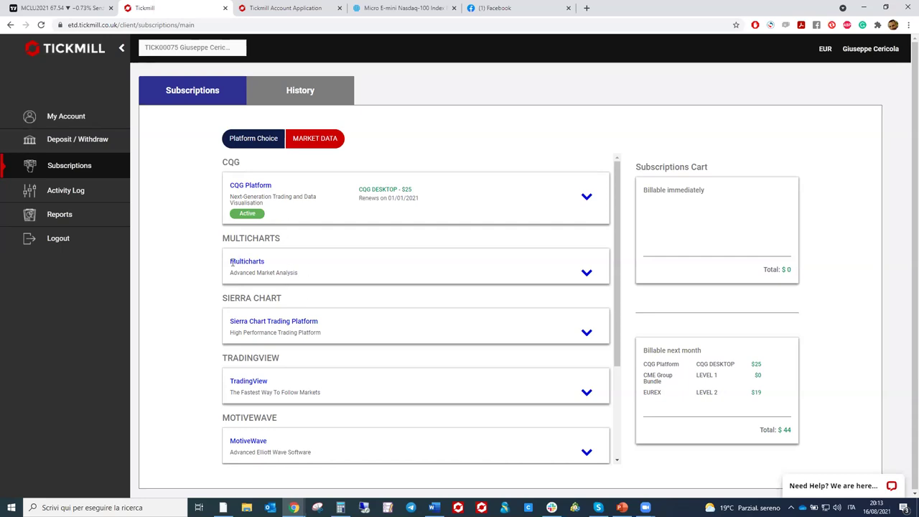
click(586, 275)
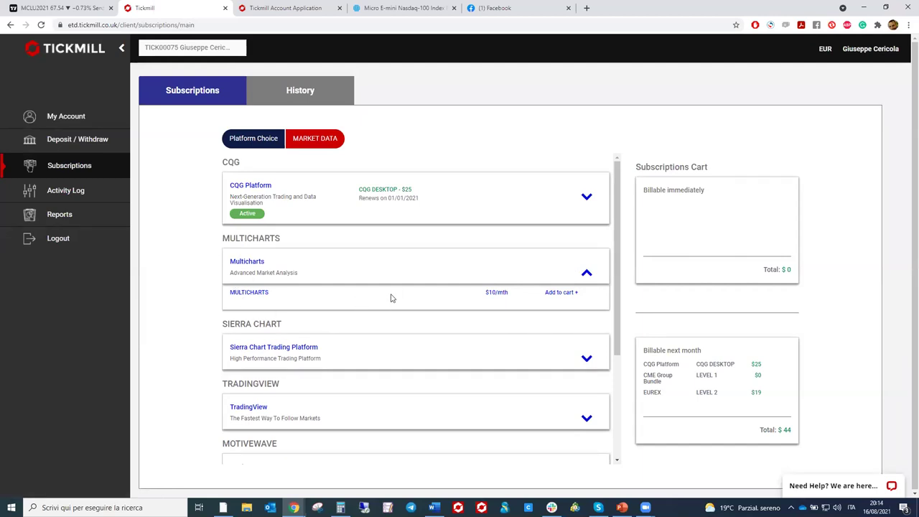
drag(486, 292, 509, 293)
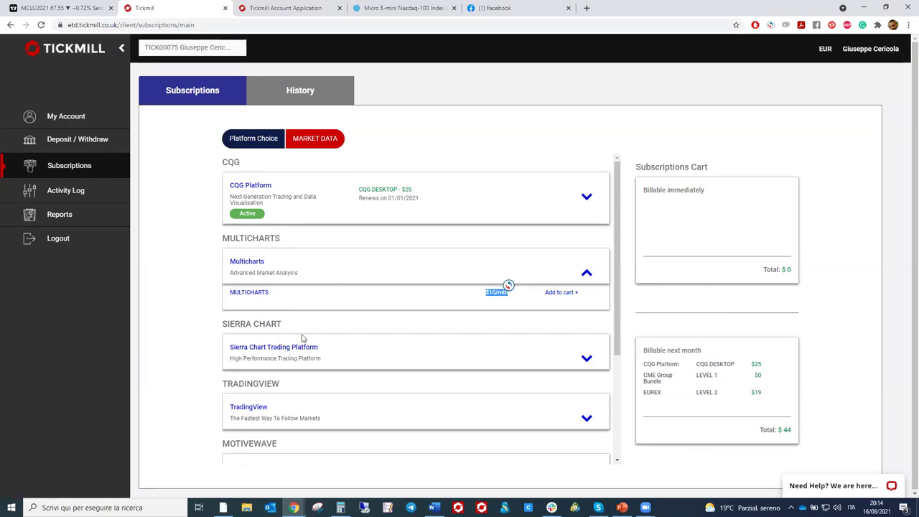
- Browse the remaining platform choices, expanding the Bookmap and AgenaTrader subscription details
scroll(303, 338, down, 3)
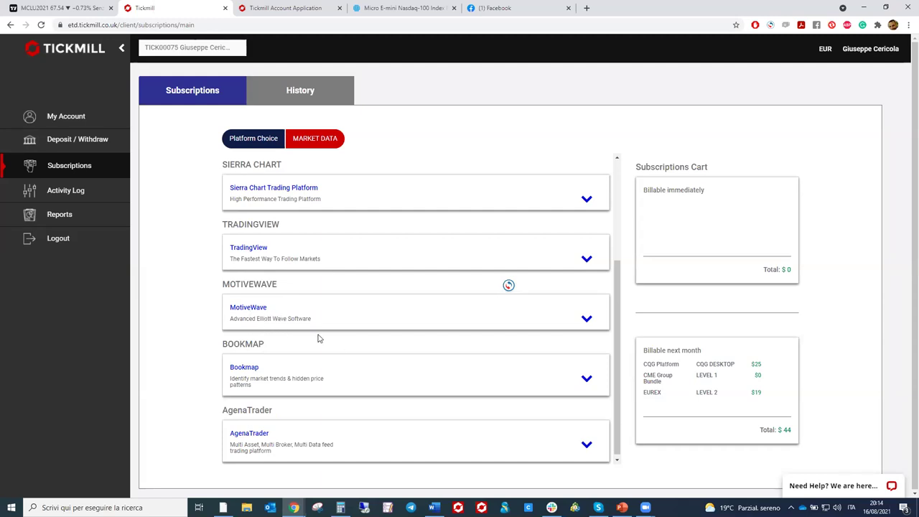
scroll(309, 334, down, 1)
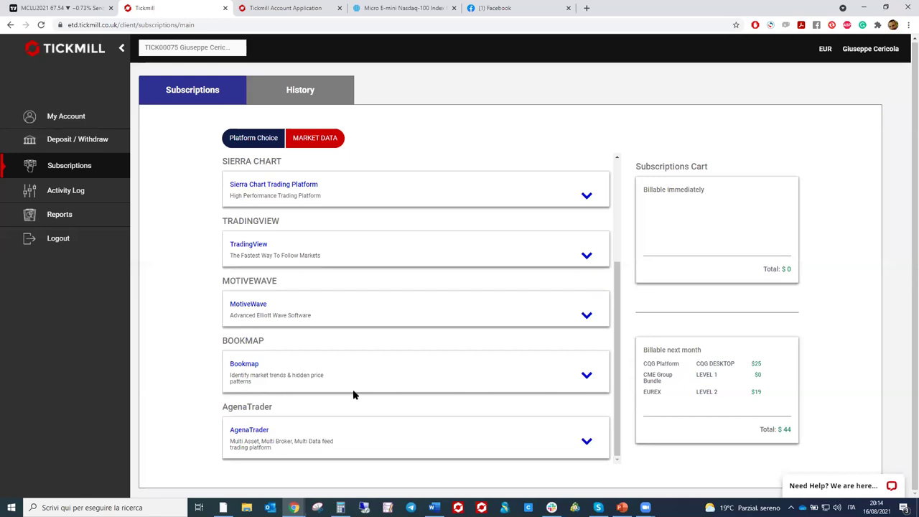
click(589, 377)
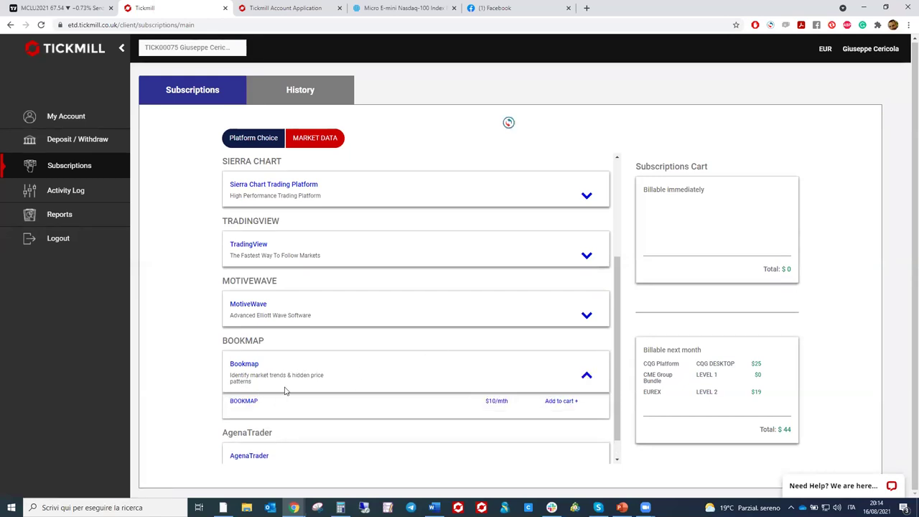
scroll(291, 388, down, 1)
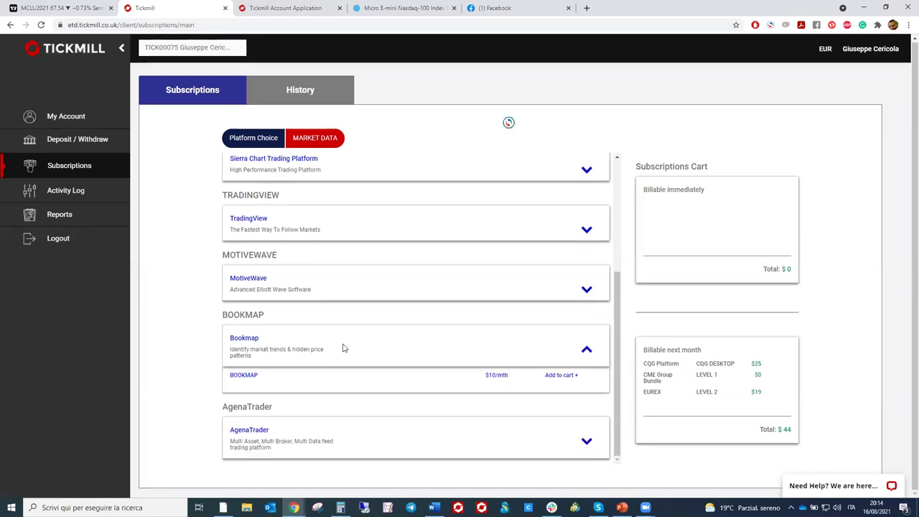
click(589, 441)
scroll(359, 436, down, 1)
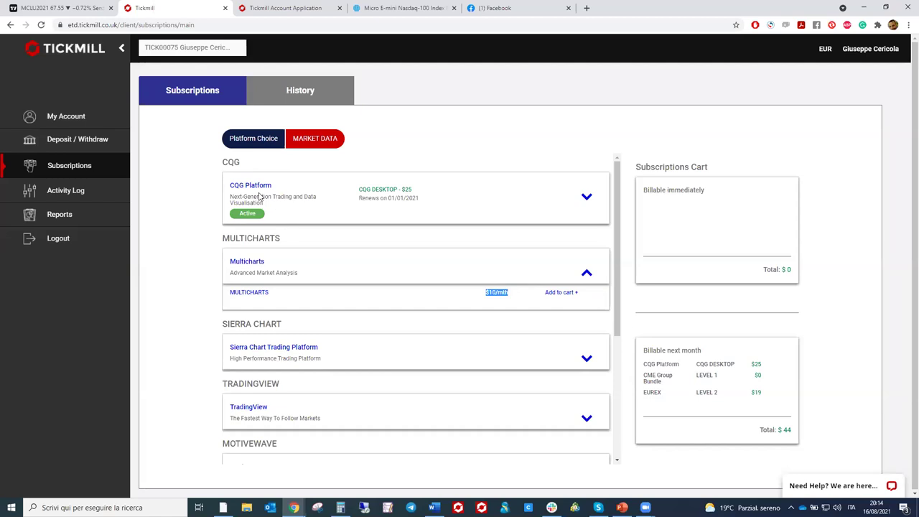
- Review the market data subscriptions for the CME Group exchanges, EUREX and The Small Exchange
click(300, 144)
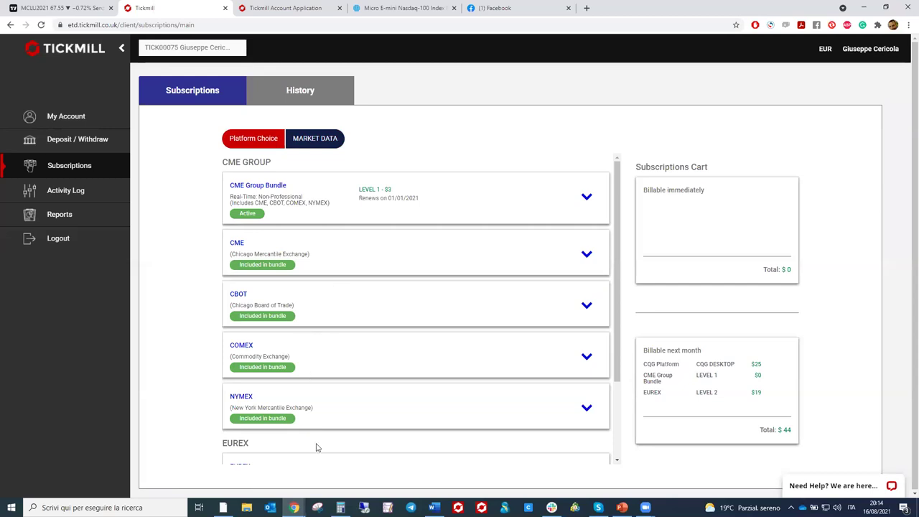
scroll(334, 316, down, 2)
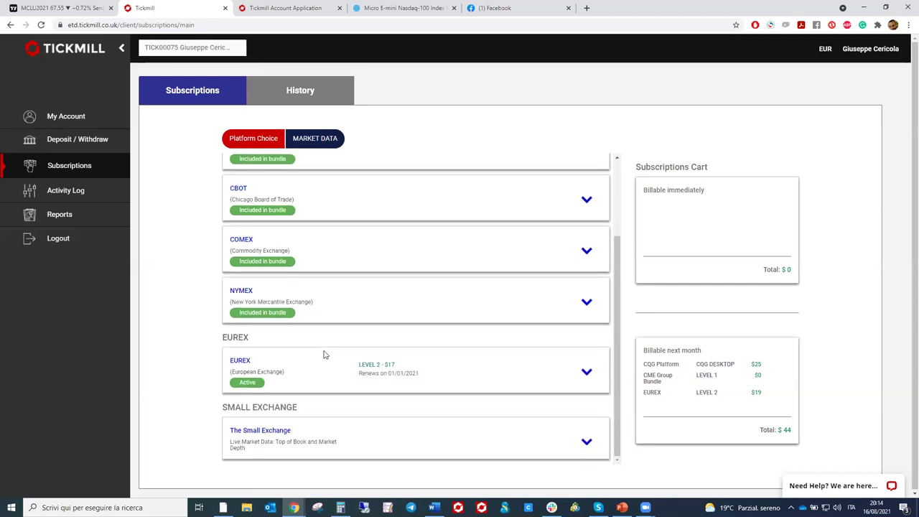
scroll(311, 370, up, 2)
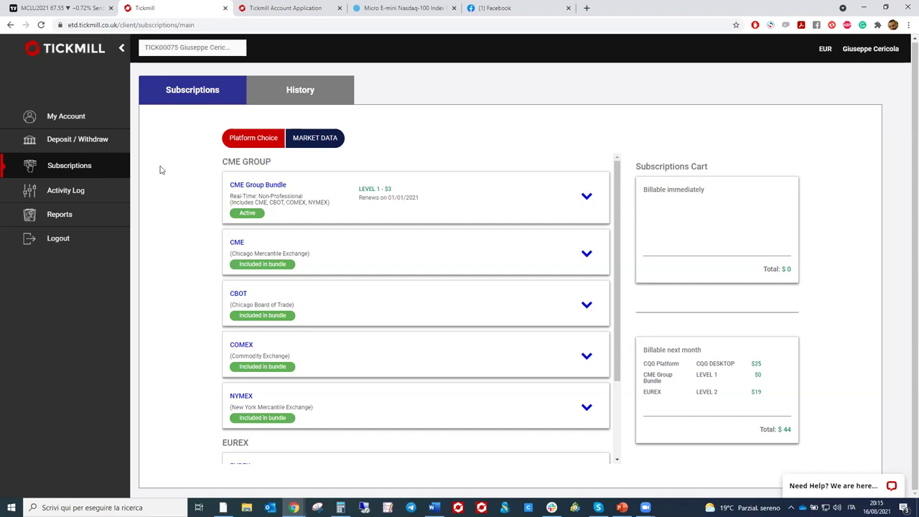
- Reload the subscriptions and expand the TradingView entry among the platform choices to check its price
click(72, 169)
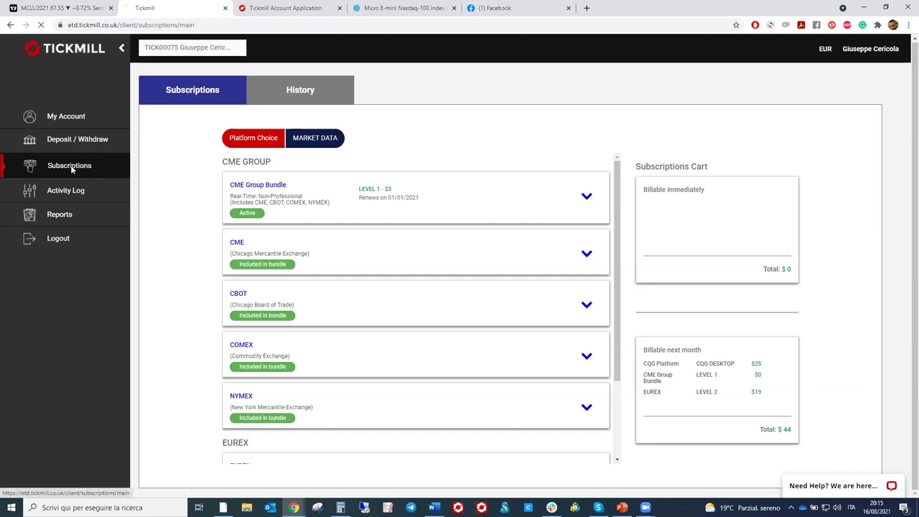
click(260, 142)
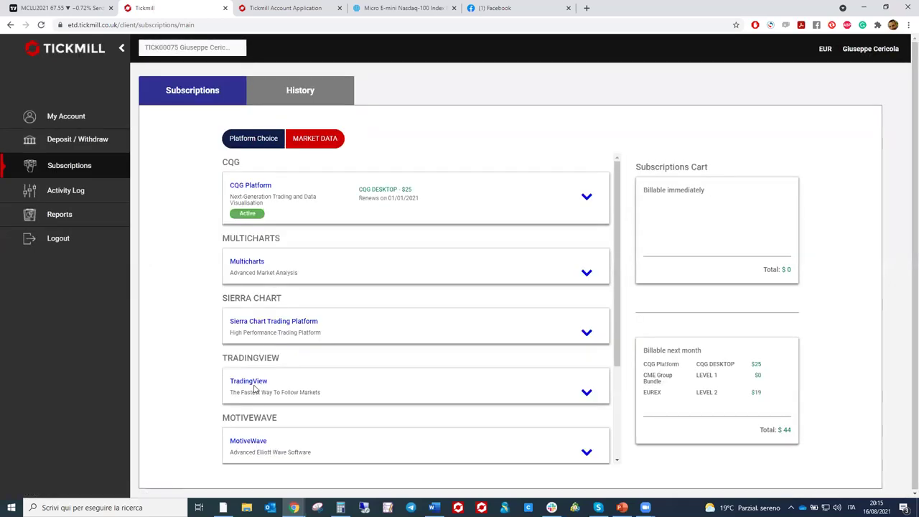
click(586, 394)
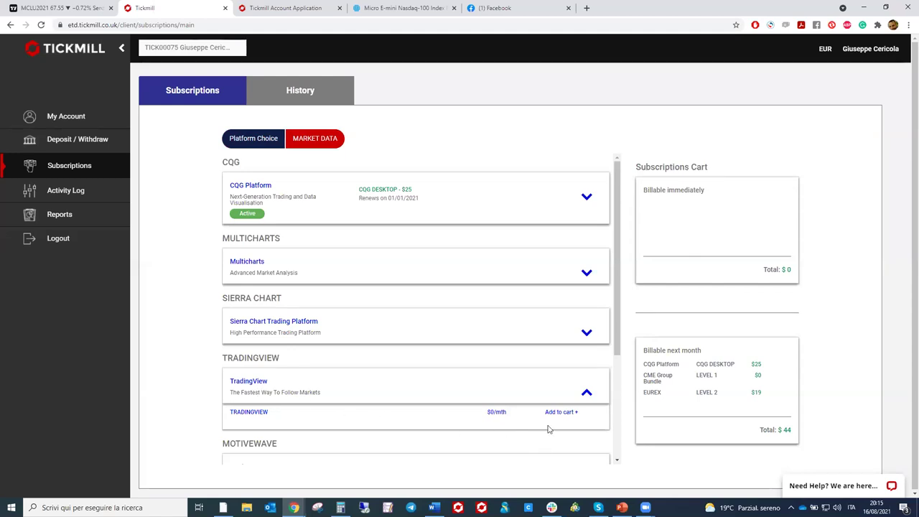
- Switch to the TradingView chart and examine the TICKMILL Live broker options alongside the Tickmill client area
click(80, 10)
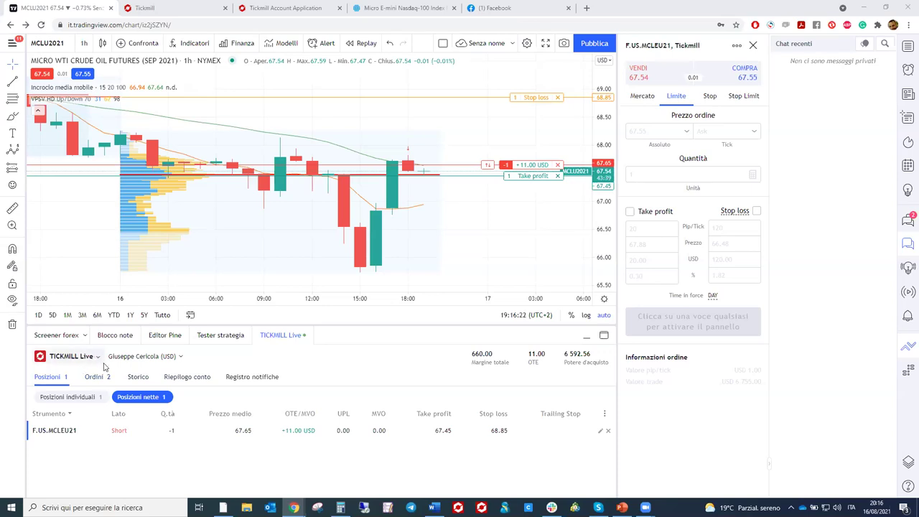
click(99, 357)
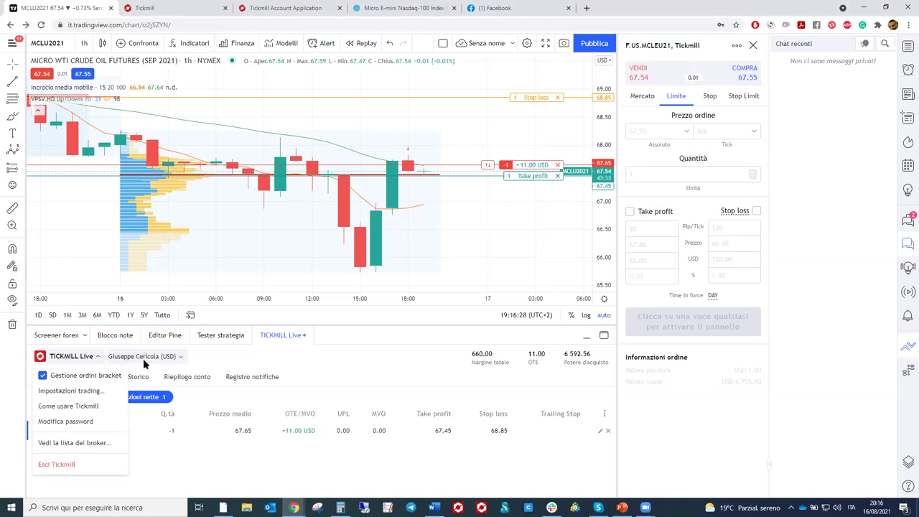
click(188, 8)
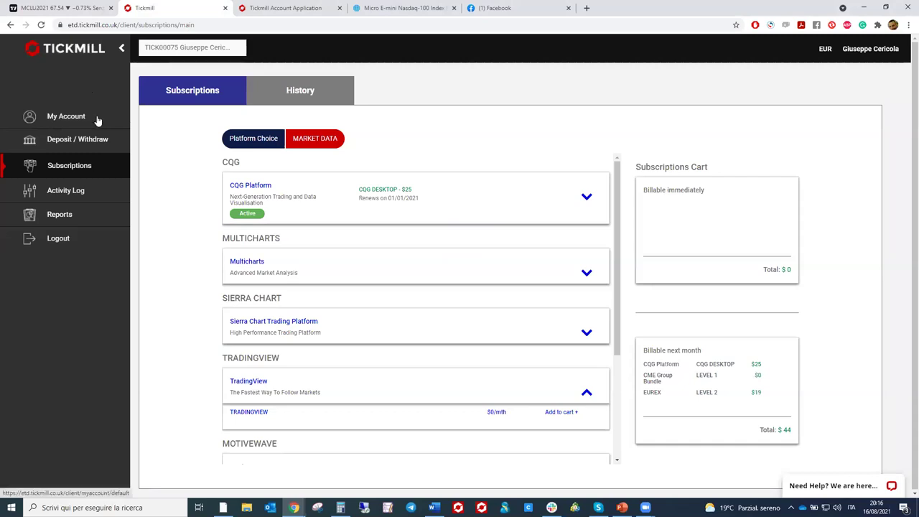
click(23, 7)
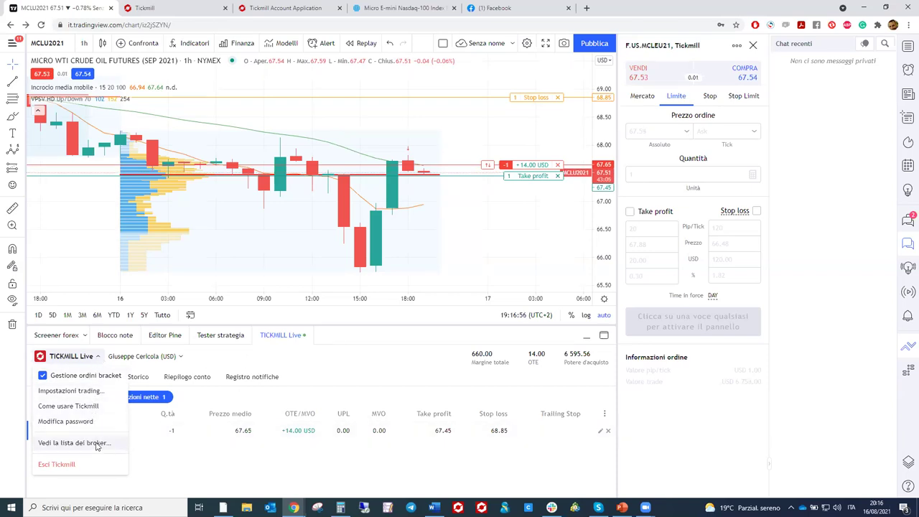
click(221, 361)
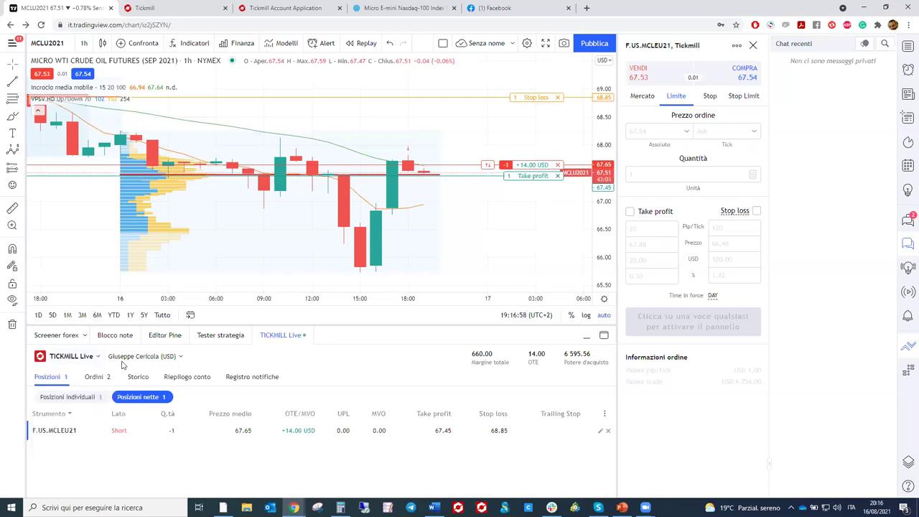
- Disconnect the Tickmill broker account from TradingView, accepting the exit despite the open OCO orders
click(98, 356)
click(72, 464)
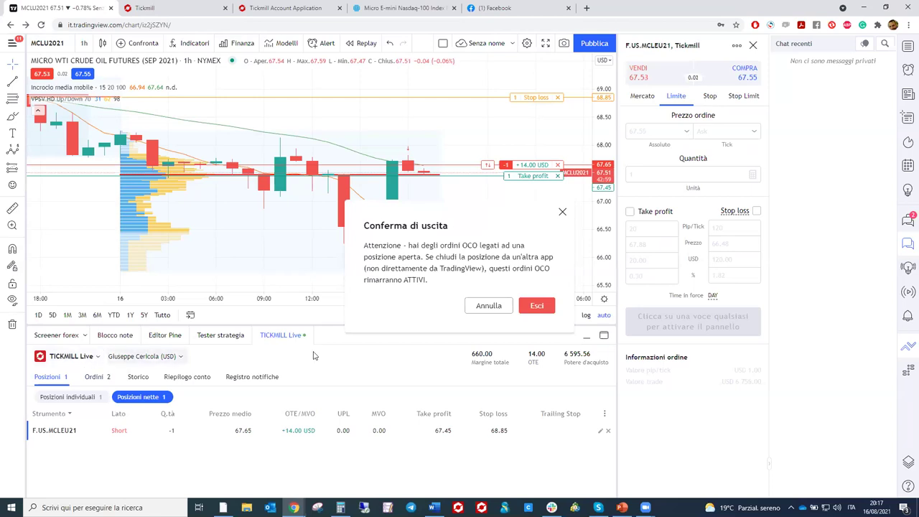
click(534, 305)
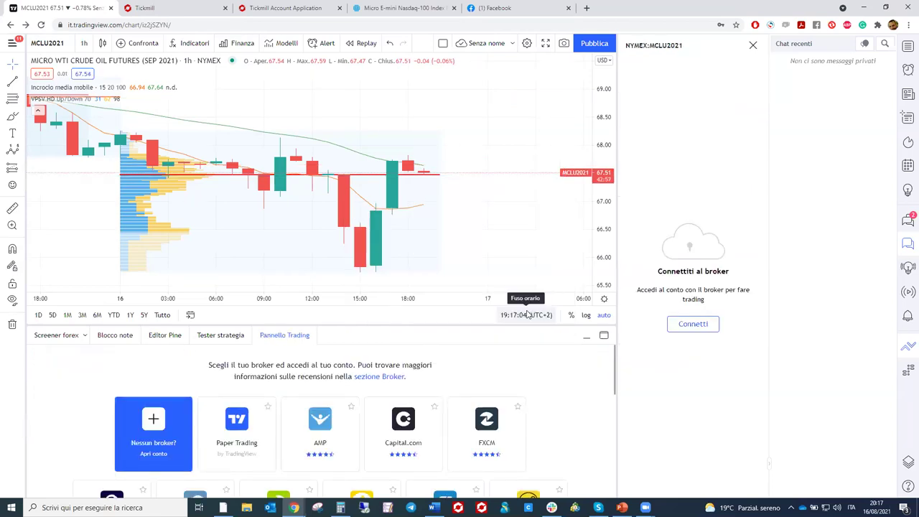
- Find Tickmill in the trading panel's broker list and connect to it
scroll(501, 371, down, 5)
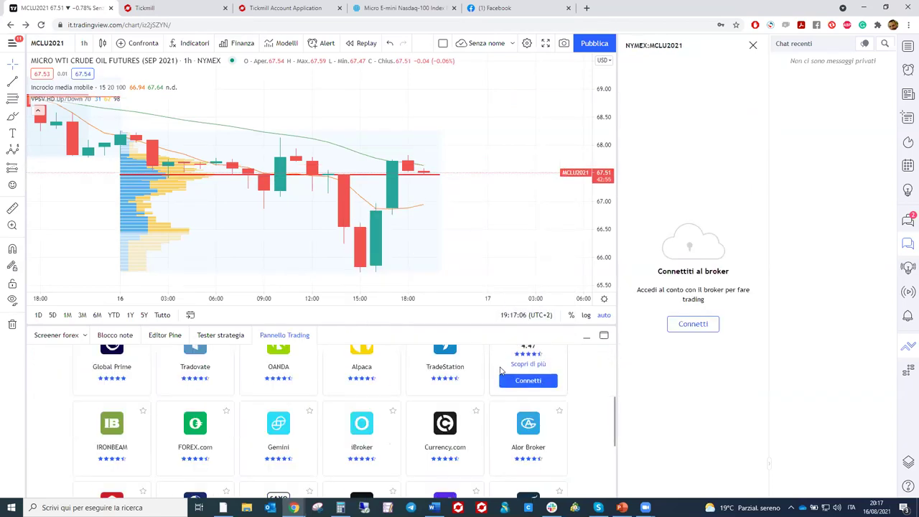
scroll(500, 370, up, 5)
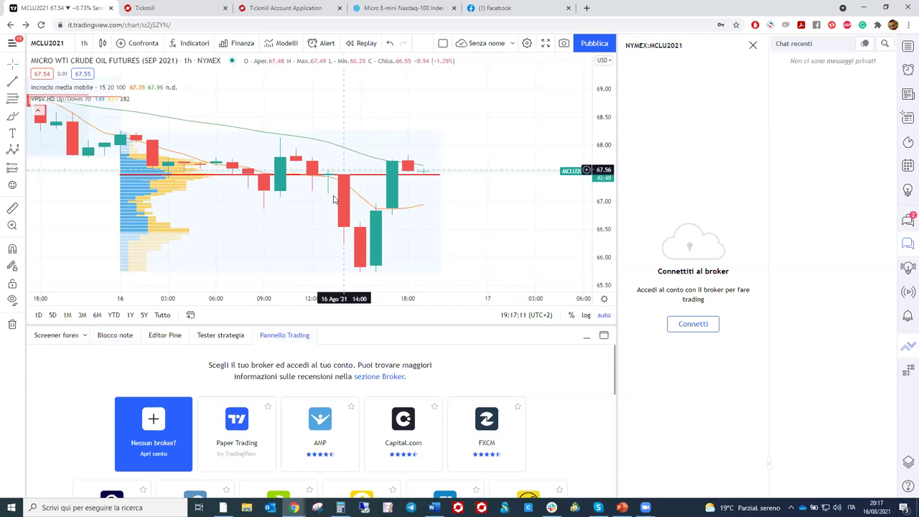
scroll(538, 422, down, 2)
scroll(546, 419, down, 5)
scroll(427, 388, up, 7)
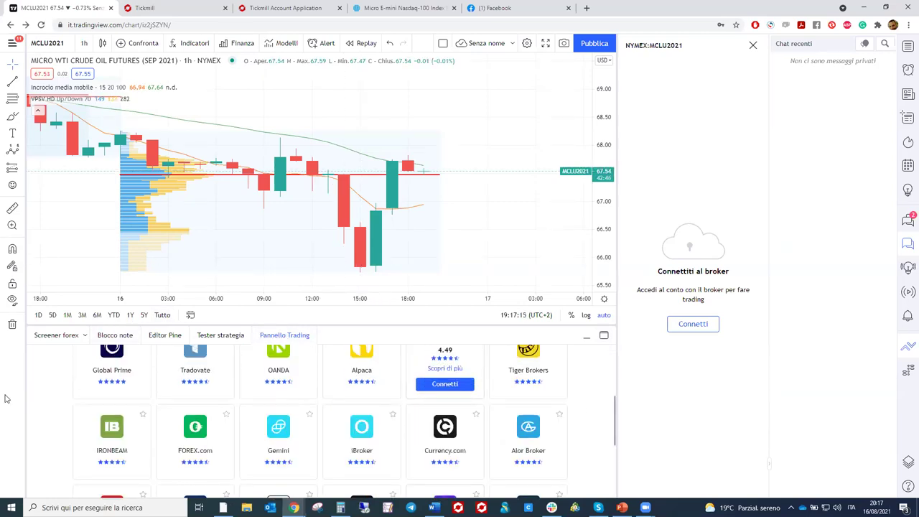
scroll(565, 416, down, 7)
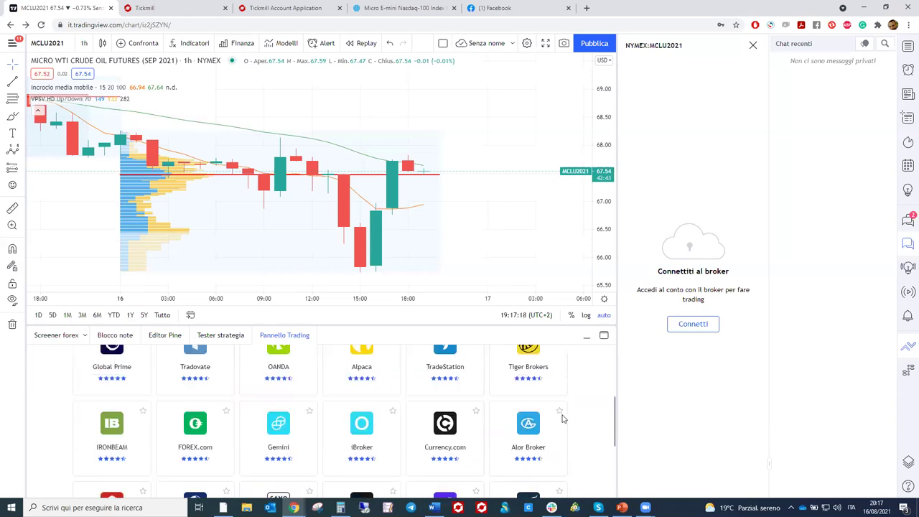
mouse_move(98, 393)
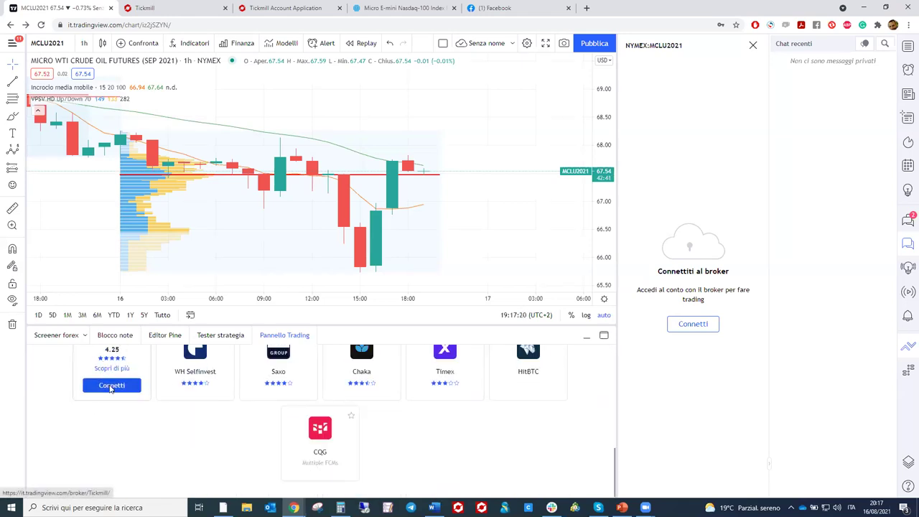
click(111, 386)
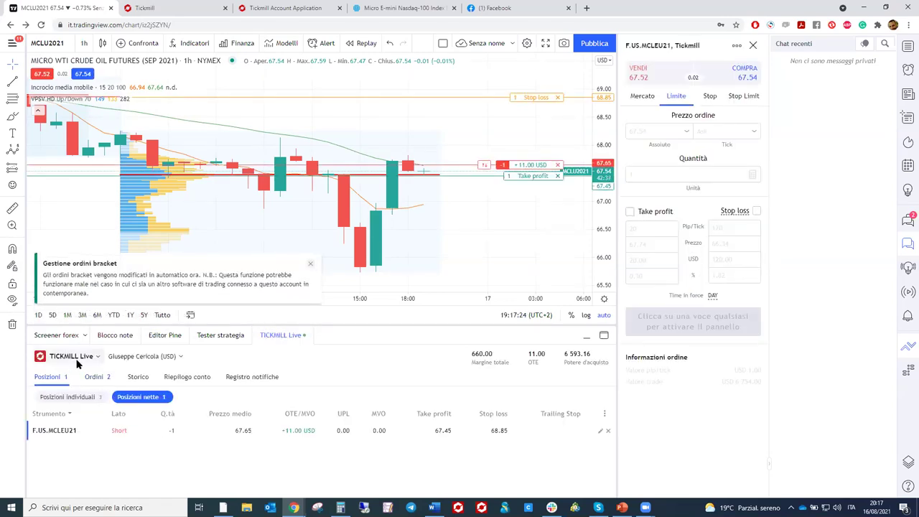
- Open the "Come usare Tickmill" help for the connected broker
click(75, 359)
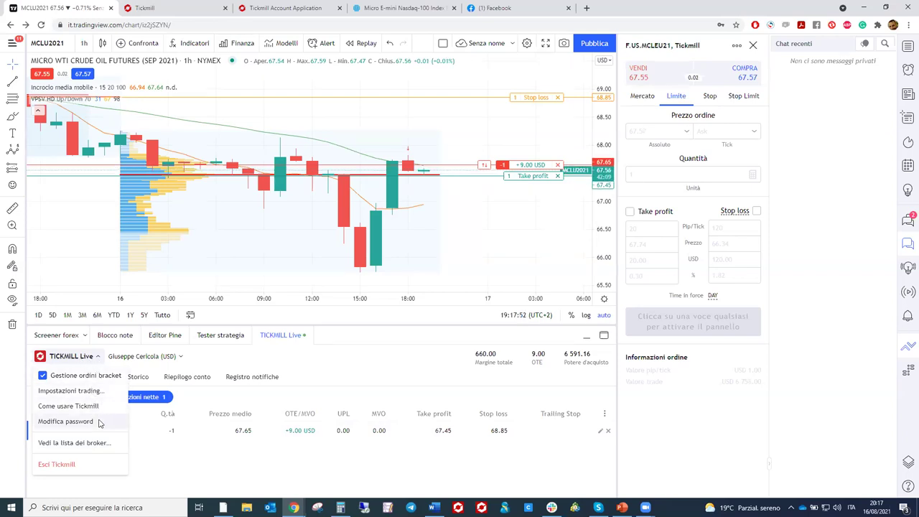
click(69, 405)
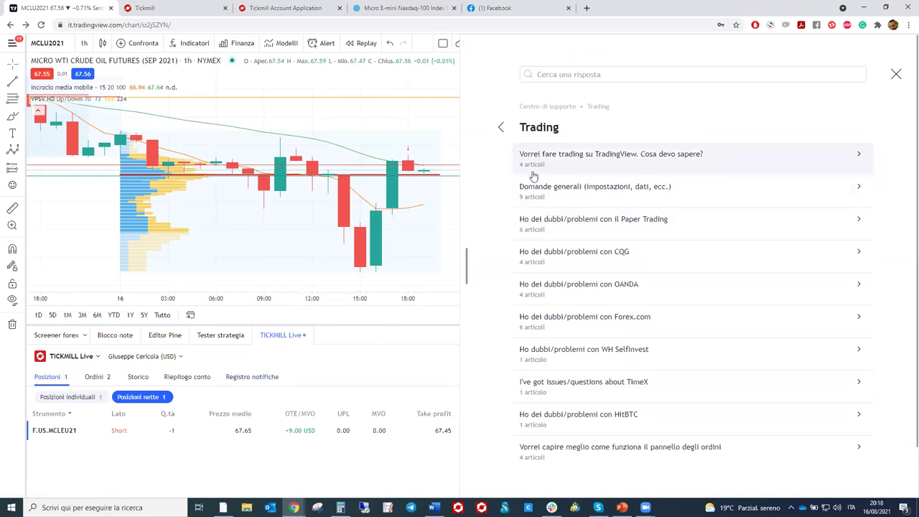
- Look over the Trading help topics and close the help centre
scroll(598, 319, down, 1)
scroll(597, 328, up, 1)
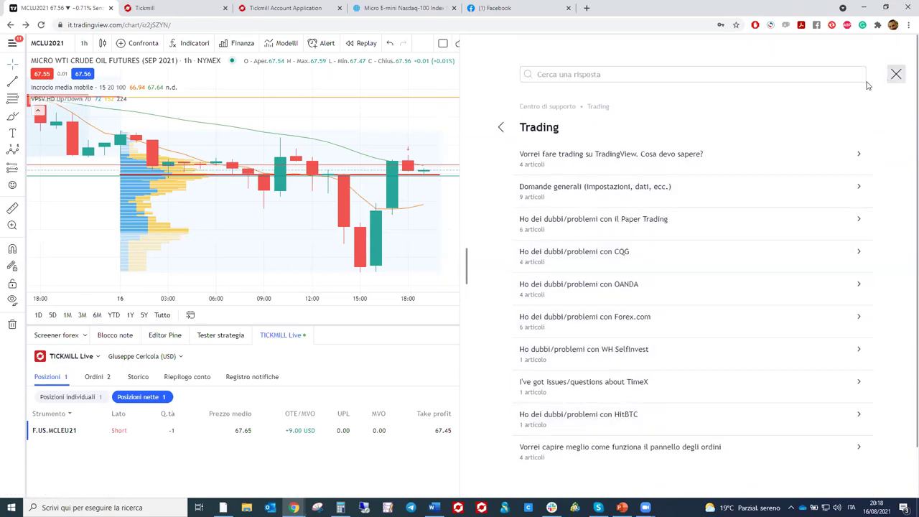
click(896, 74)
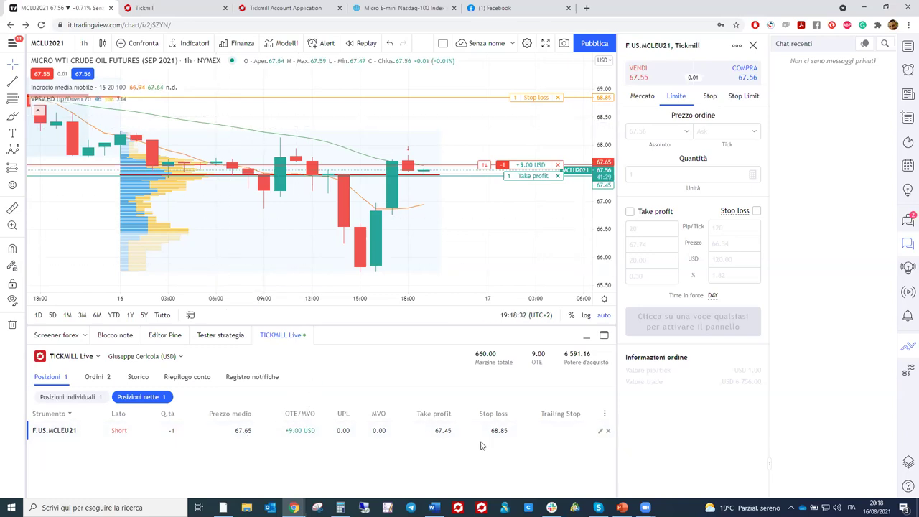
- Review the Tickmill account's complete order list and its order history
click(96, 377)
scroll(123, 446, down, 5)
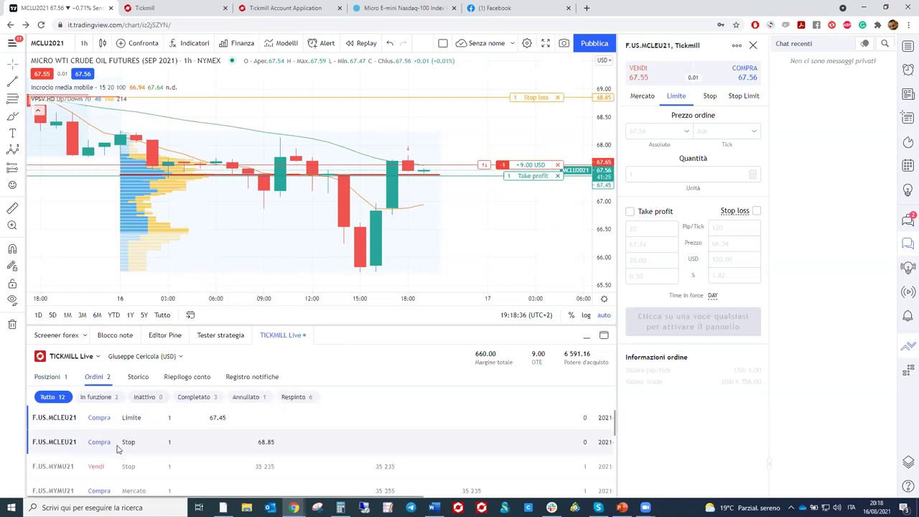
scroll(123, 471, up, 5)
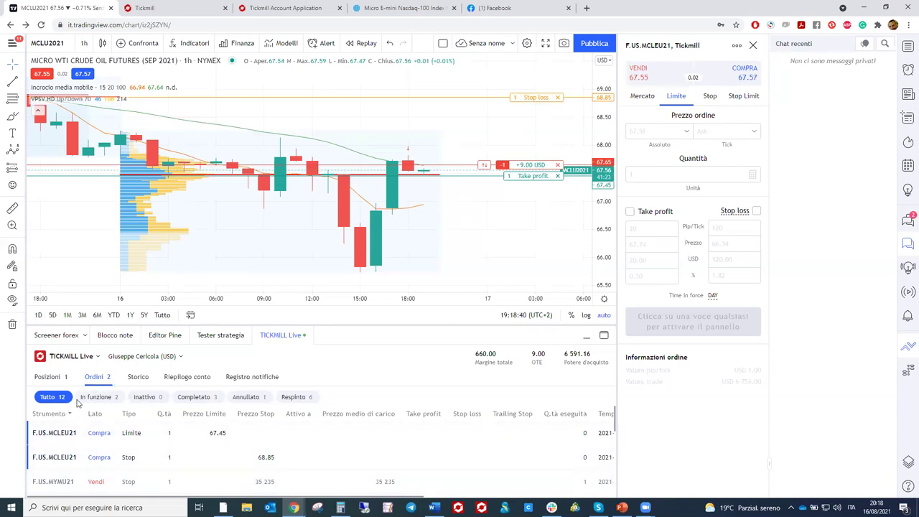
click(141, 380)
scroll(151, 457, down, 3)
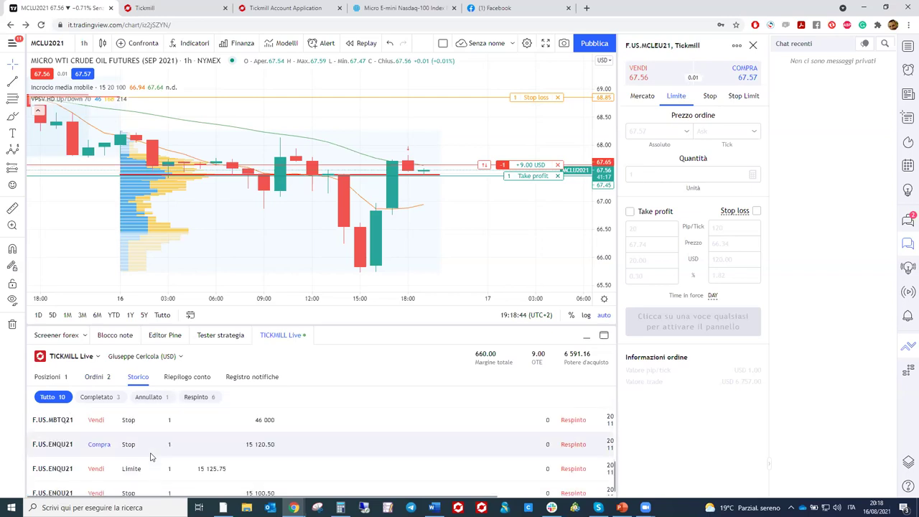
scroll(144, 455, up, 5)
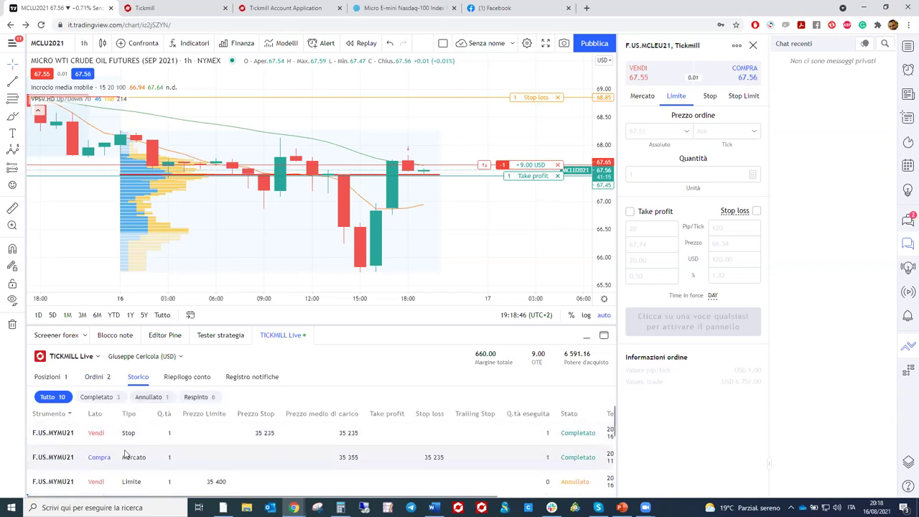
scroll(108, 455, down, 5)
scroll(143, 458, up, 5)
- Check the Tickmill account summary and notification log, and return to the open positions
click(176, 377)
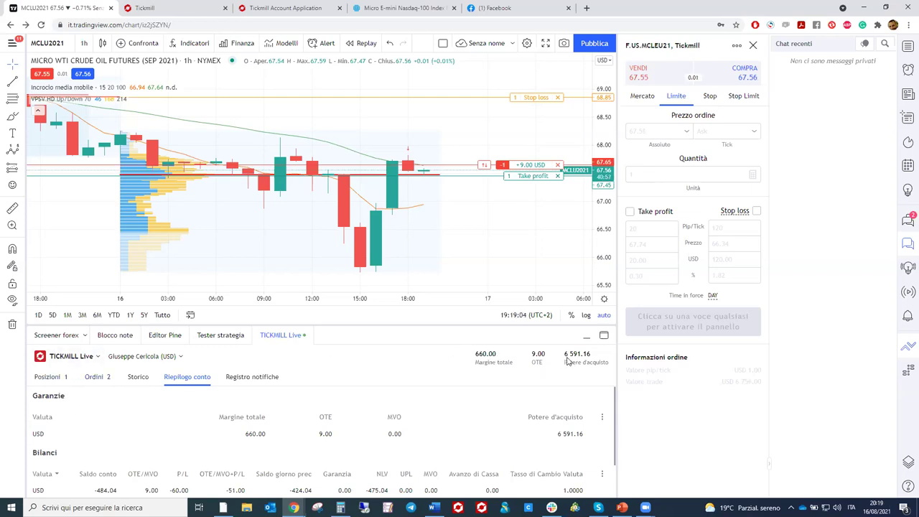
click(231, 383)
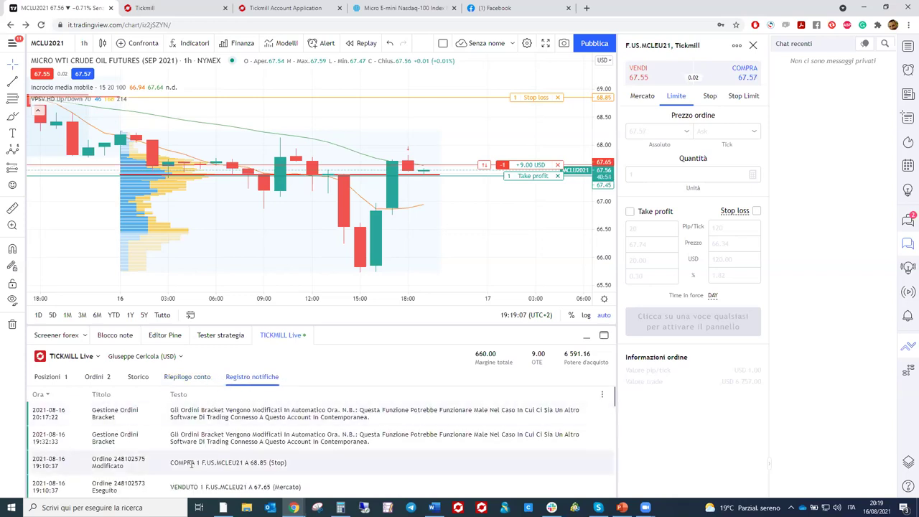
click(51, 377)
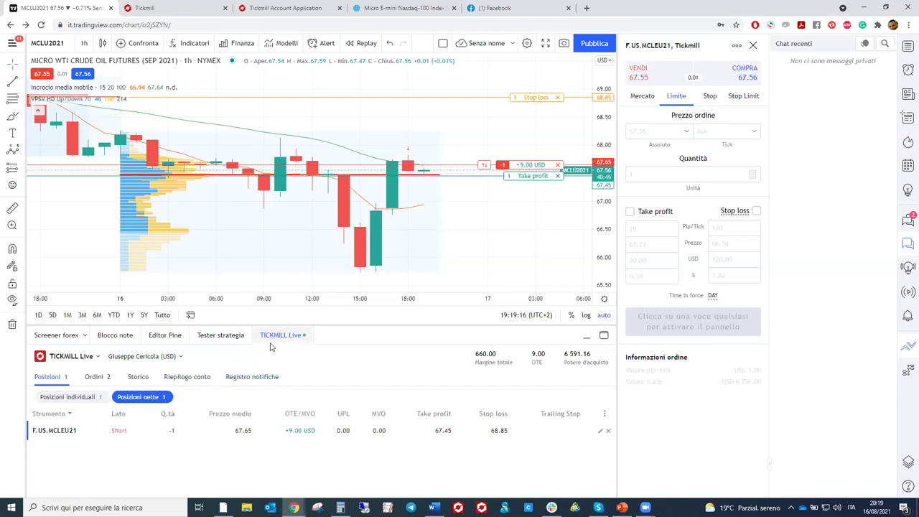
- View the strategy tester, Pine editor, notes and forex screener with its market types, and return to TICKMILL Live
click(239, 339)
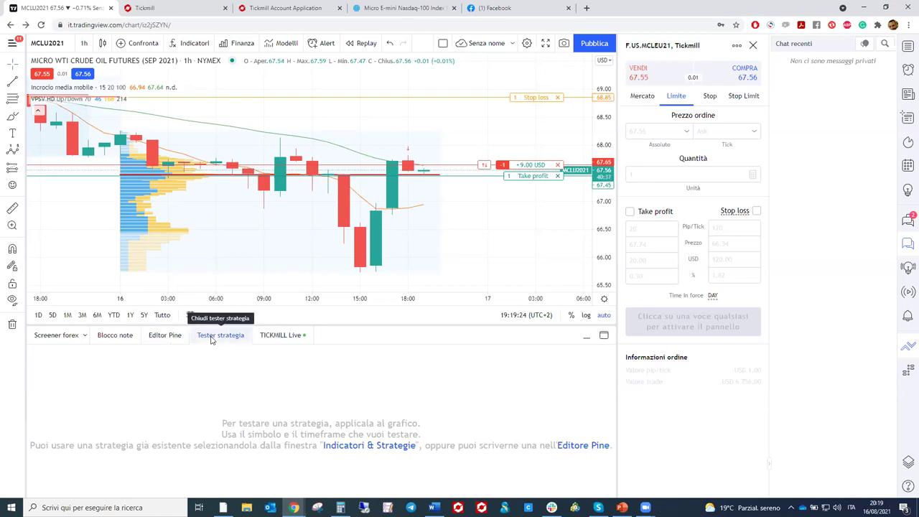
click(172, 339)
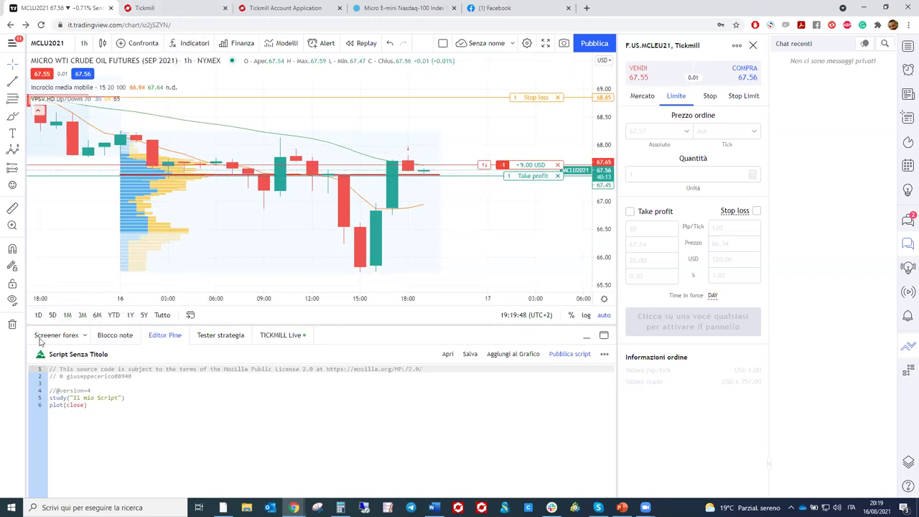
click(105, 335)
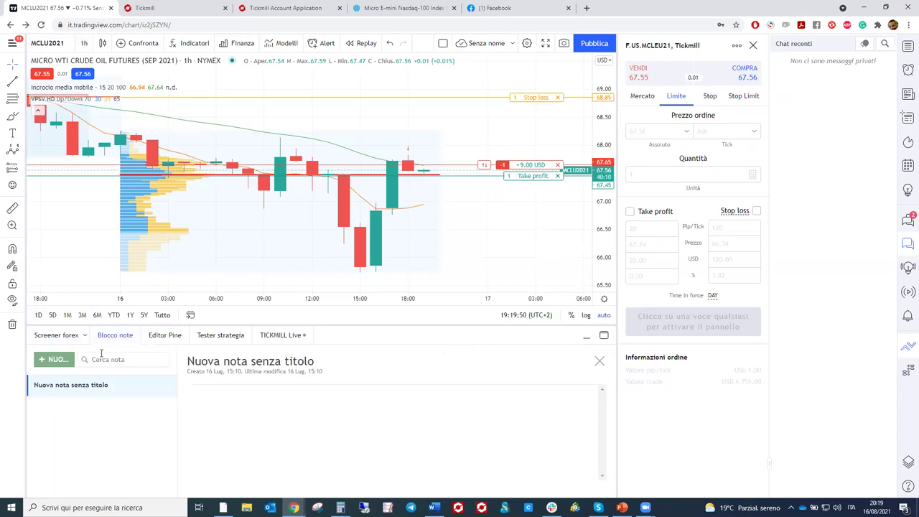
click(49, 336)
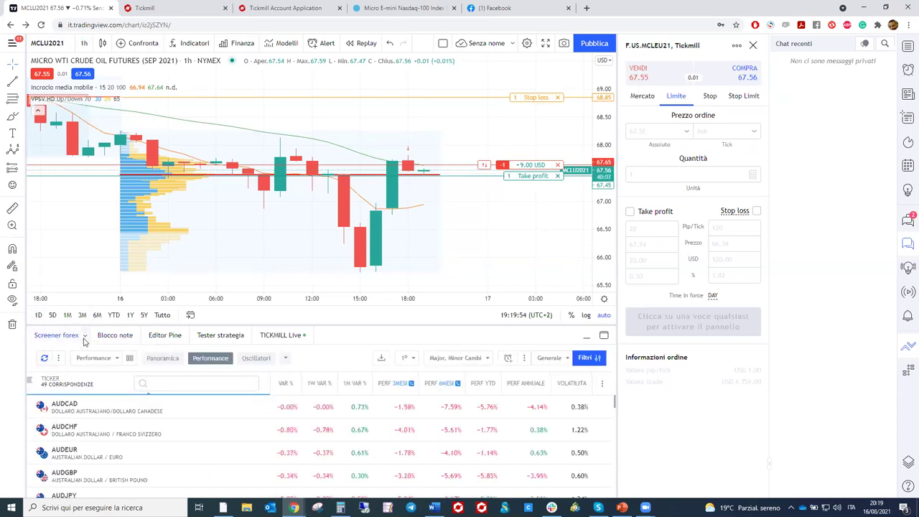
click(84, 341)
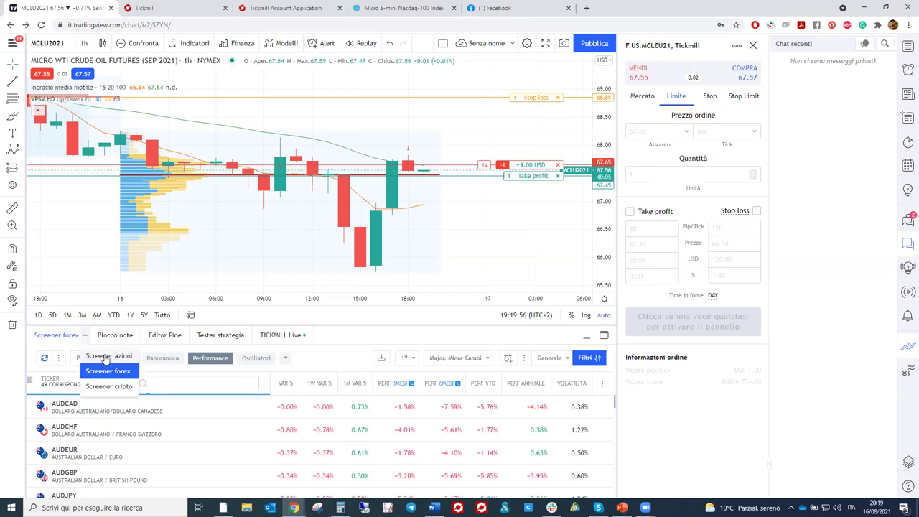
click(288, 335)
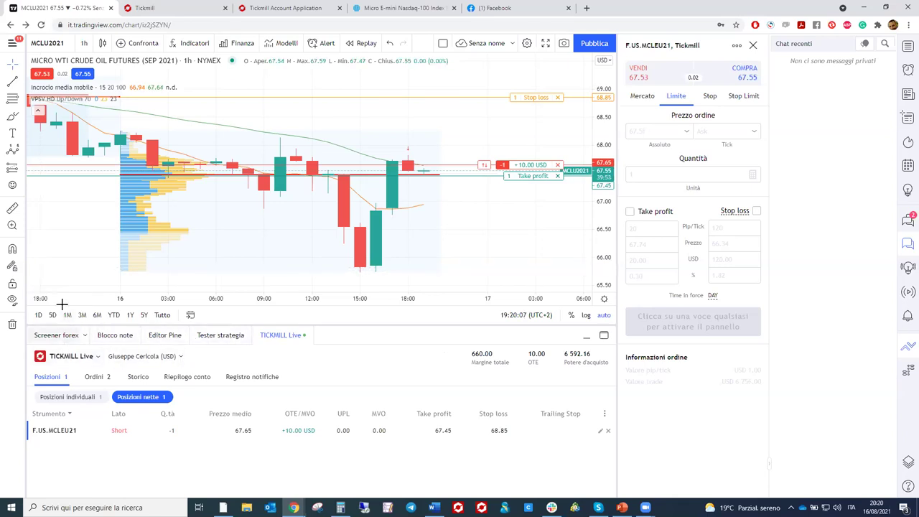
- Open the instrument search for the chart and clear the existing search text
click(48, 43)
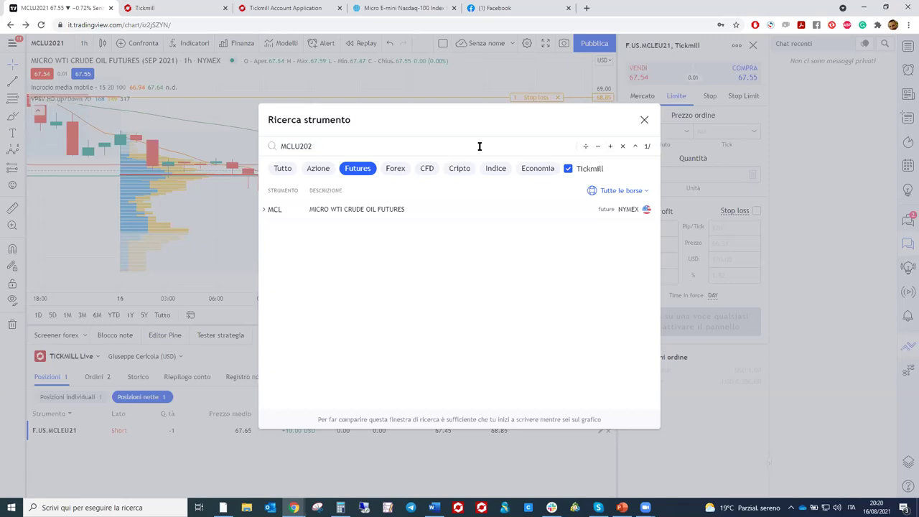
key(BackSpace)
key(BackSpace)
key(BackSpace)
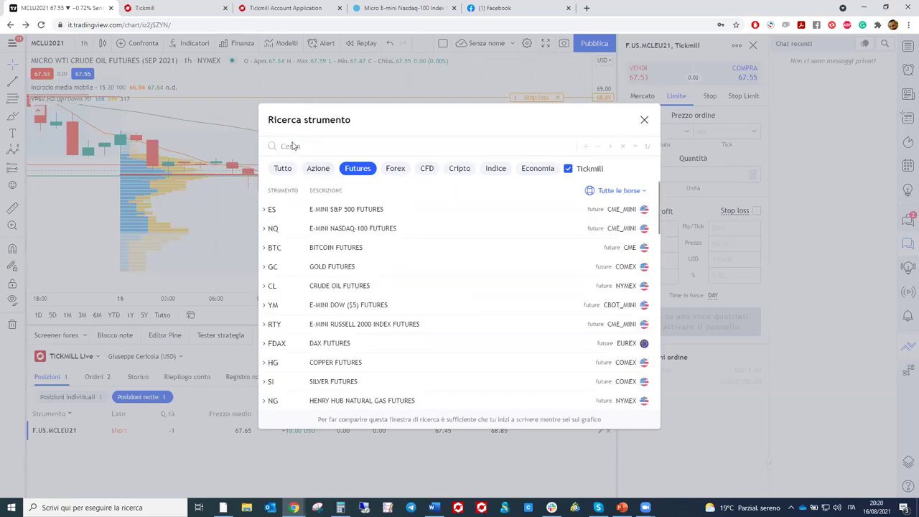
- Compare the futures list with and without the Tickmill filter, leaving the filter off
click(568, 169)
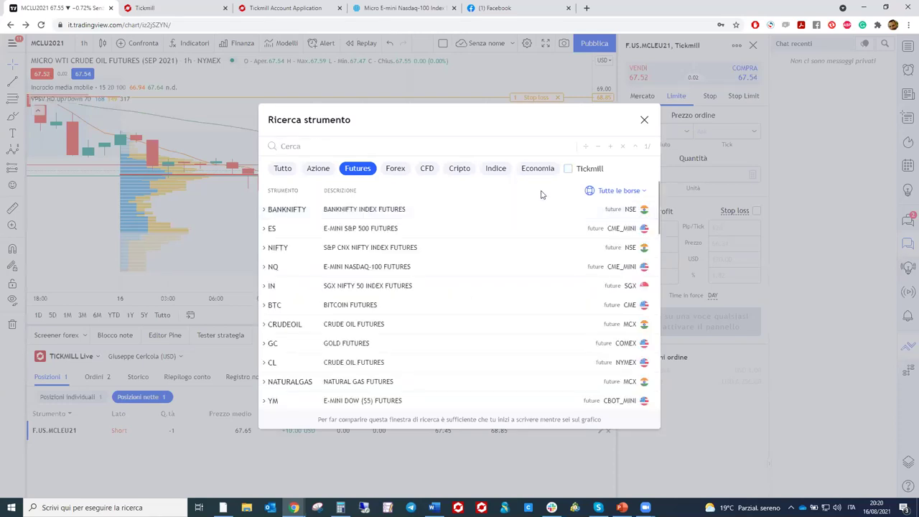
click(568, 171)
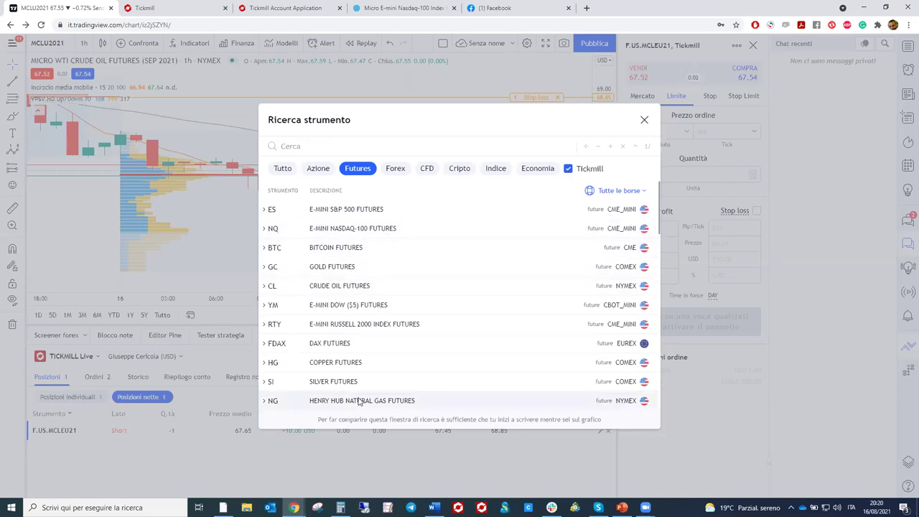
scroll(369, 344, down, 5)
scroll(370, 345, up, 5)
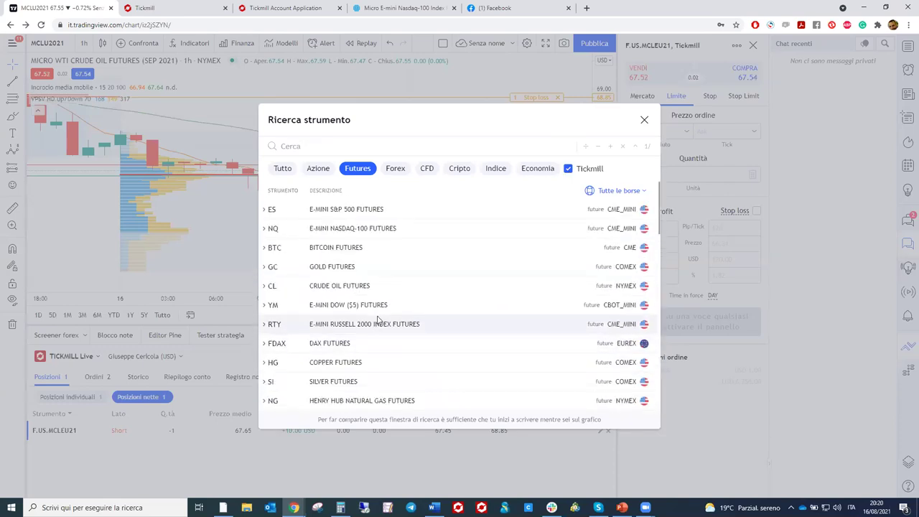
click(568, 168)
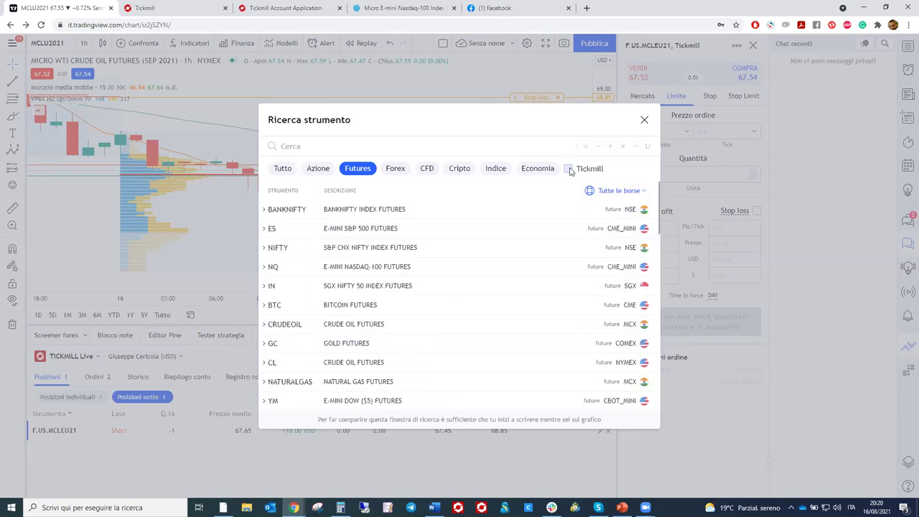
click(569, 169)
click(569, 168)
- Browse the unfiltered instrument lists for all types, stocks, forex and CFDs, ending on the list of all types
click(282, 168)
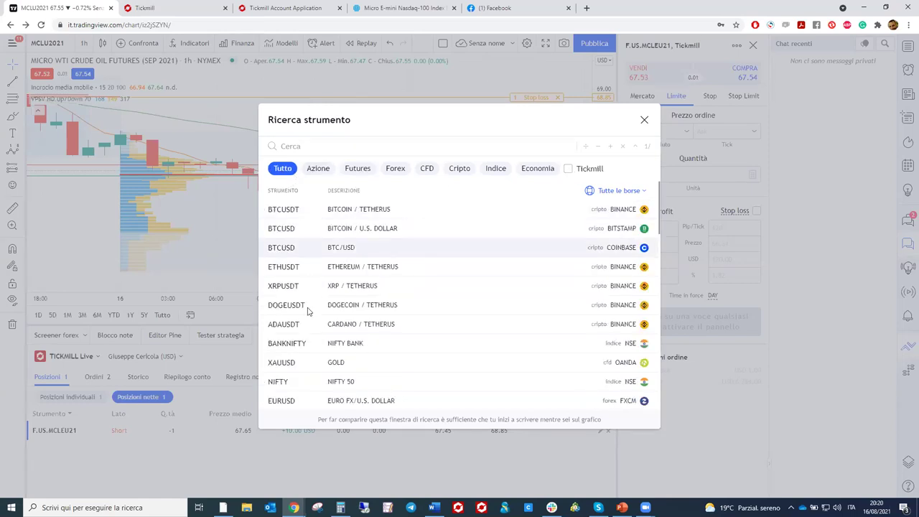
scroll(310, 331, down, 10)
scroll(310, 335, up, 10)
click(318, 168)
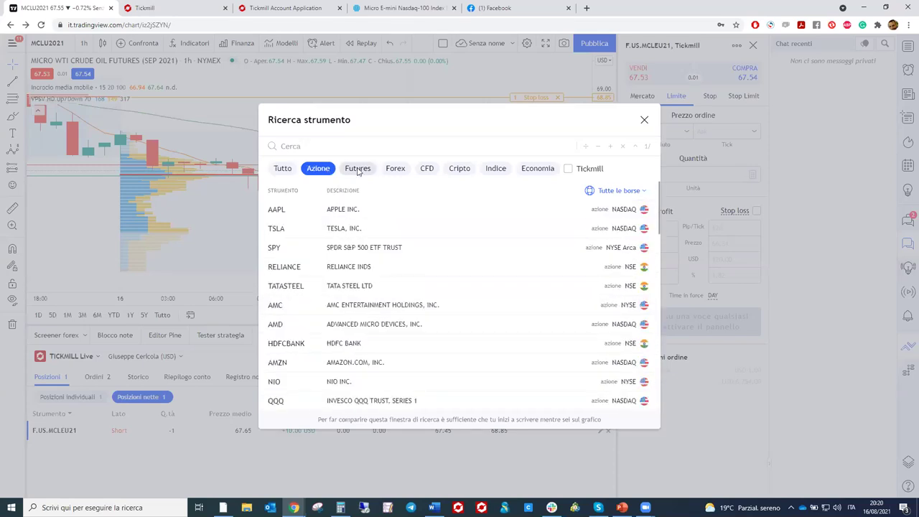
click(394, 169)
click(424, 170)
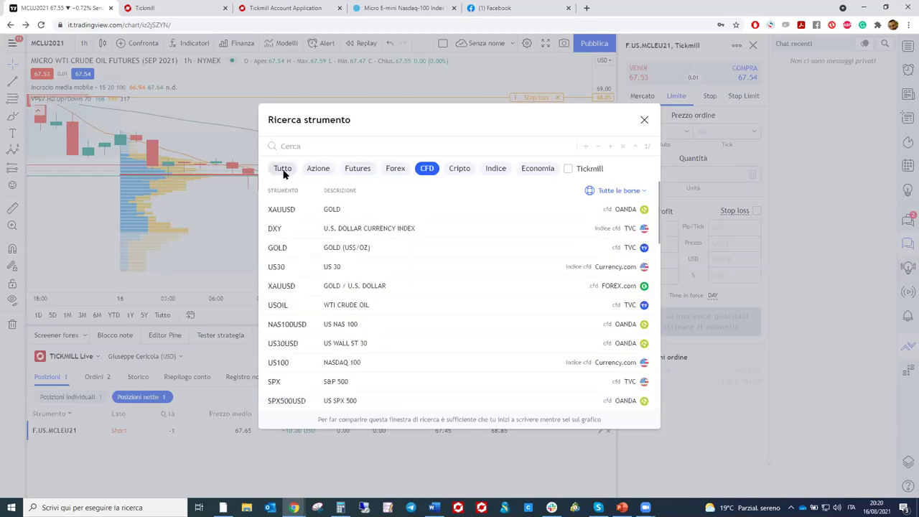
click(282, 169)
scroll(328, 312, down, 10)
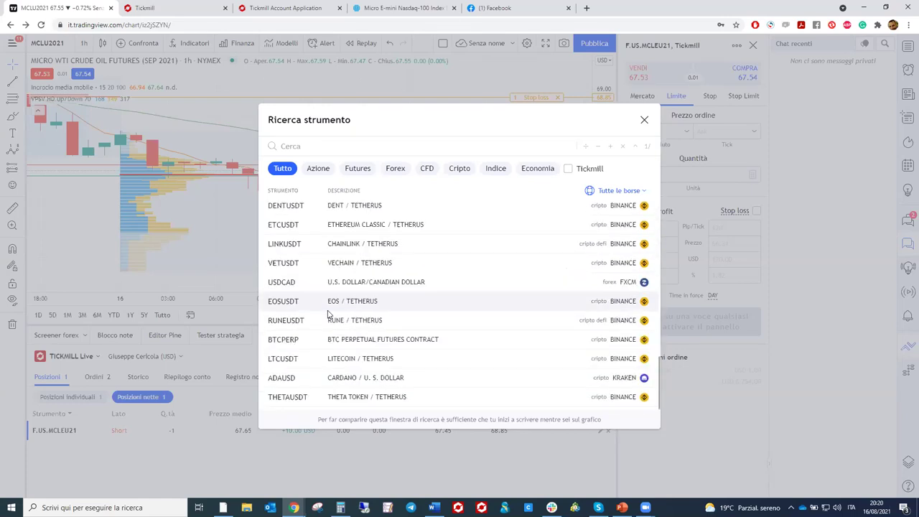
scroll(328, 311, up, 10)
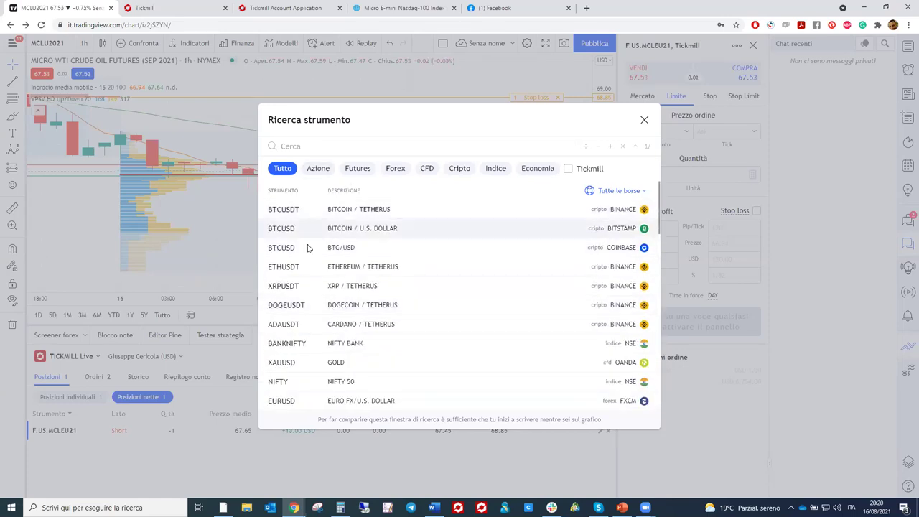
scroll(325, 346, down, 10)
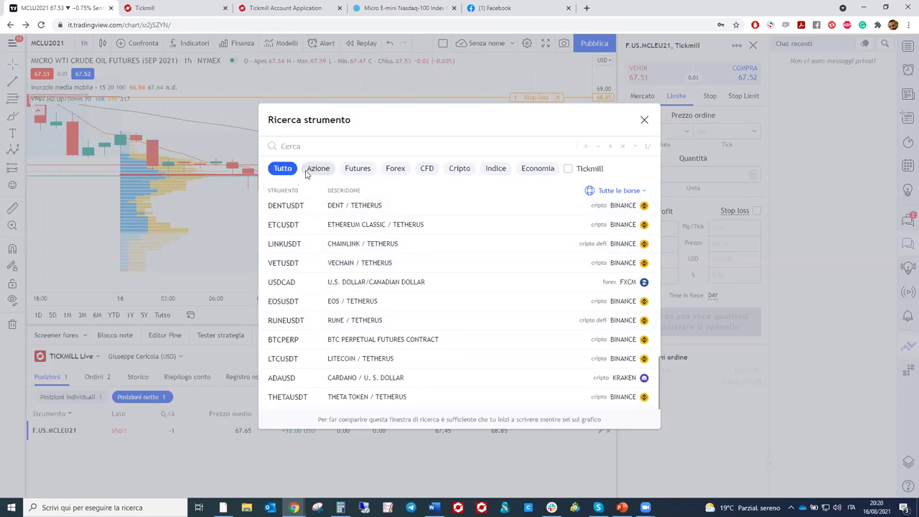
- Restrict the instrument search to futures tradable with Tickmill
click(570, 172)
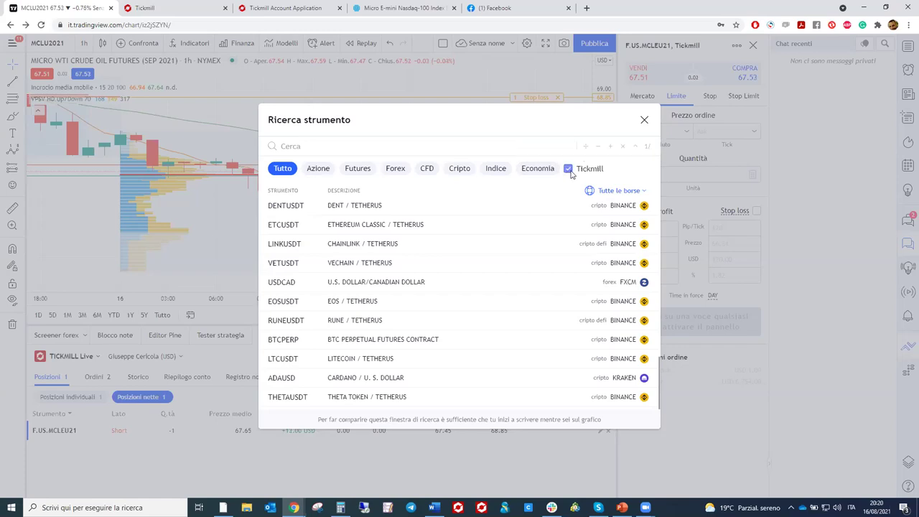
click(359, 171)
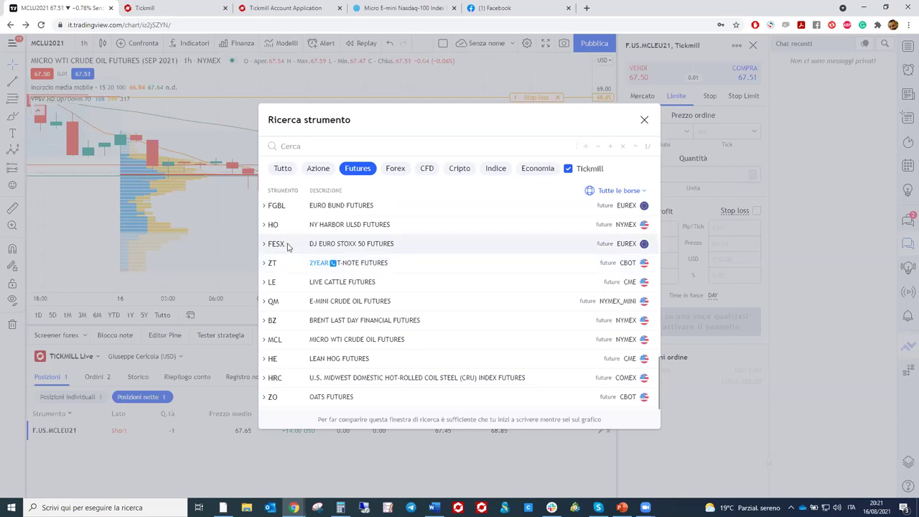
scroll(287, 246, up, 10)
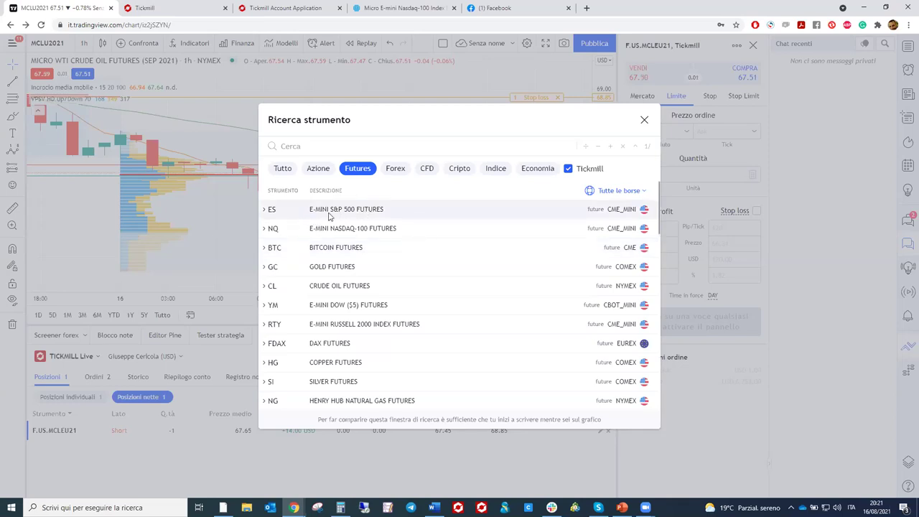
- Examine the Bitcoin futures' contract expirations, collapse them, and look through the other Tickmill futures
click(334, 251)
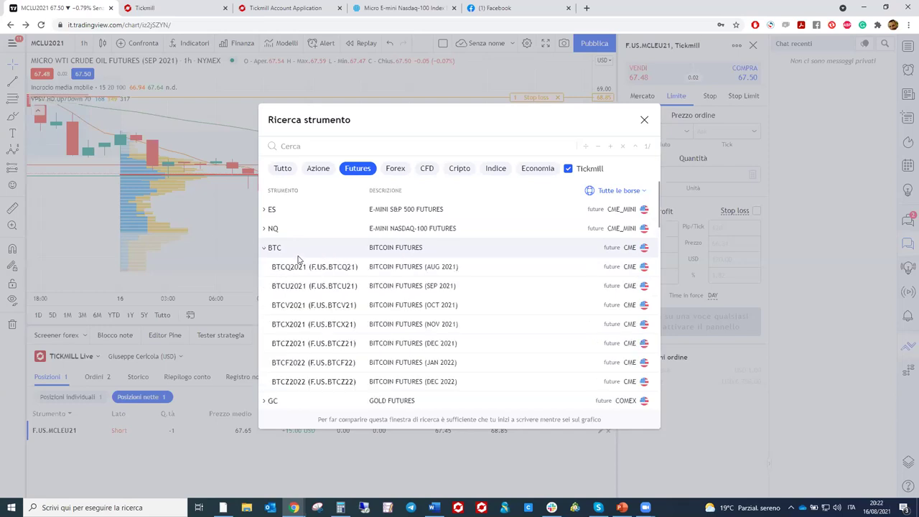
click(298, 253)
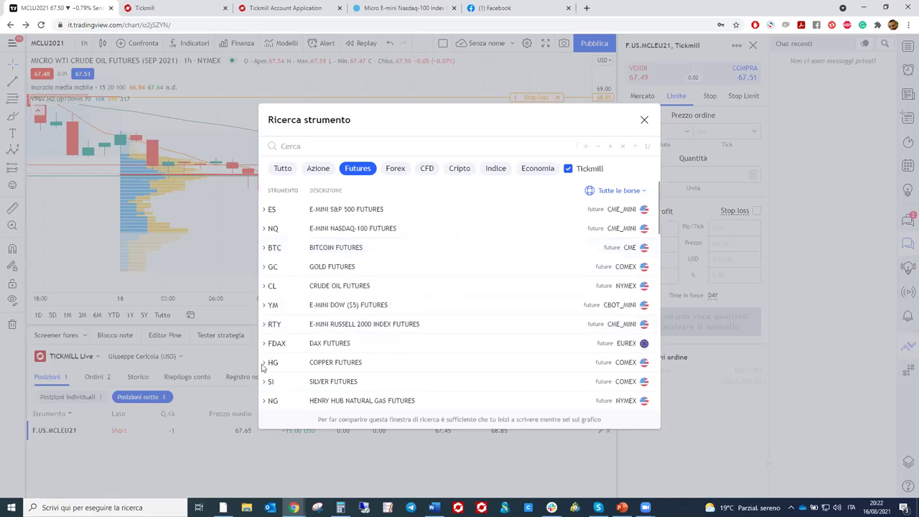
scroll(354, 325, down, 5)
scroll(352, 324, down, 10)
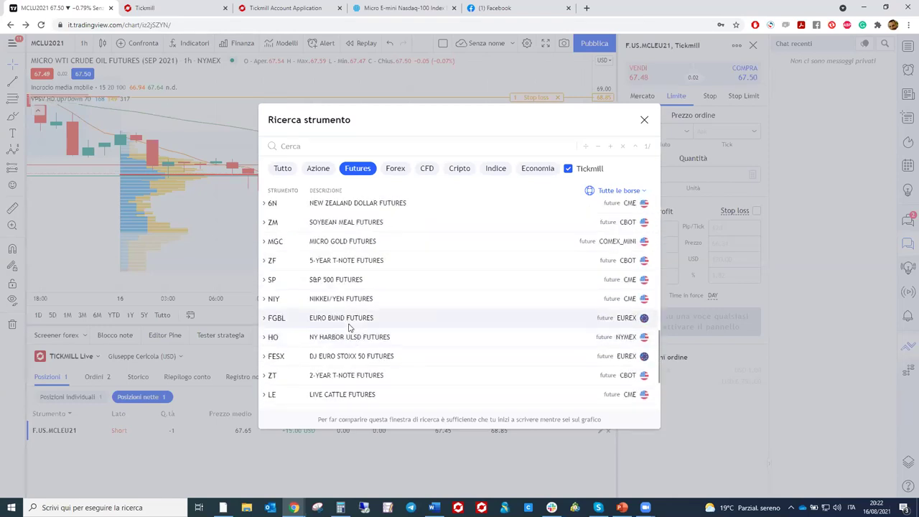
scroll(351, 318, down, 3)
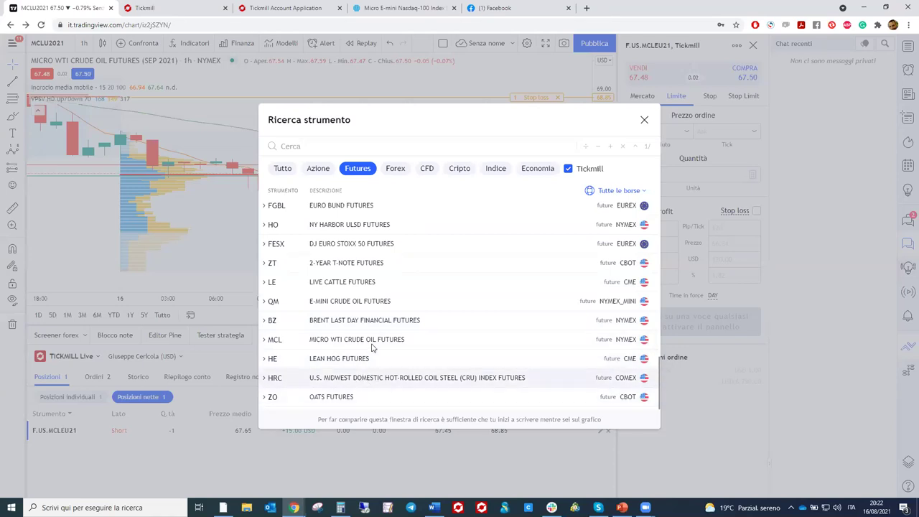
scroll(379, 326, up, 6)
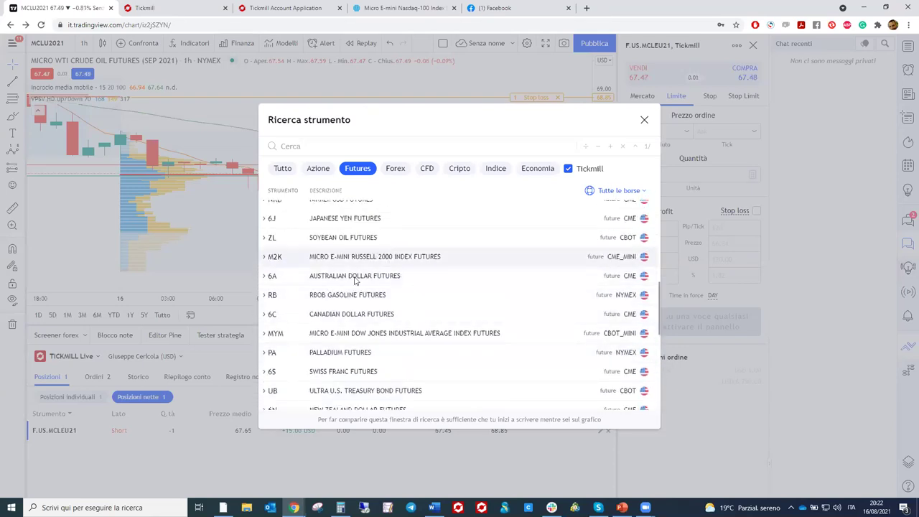
- Search the Tickmill futures for BIT and load the August 2021 Micro Bitcoin Futures contract, MBTQ2021, on the chart
text(BITOC)
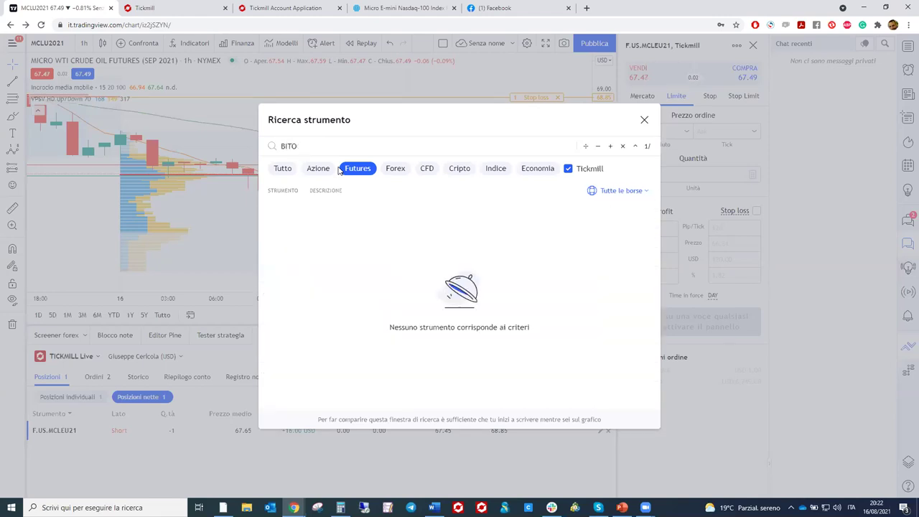
key(BackSpace)
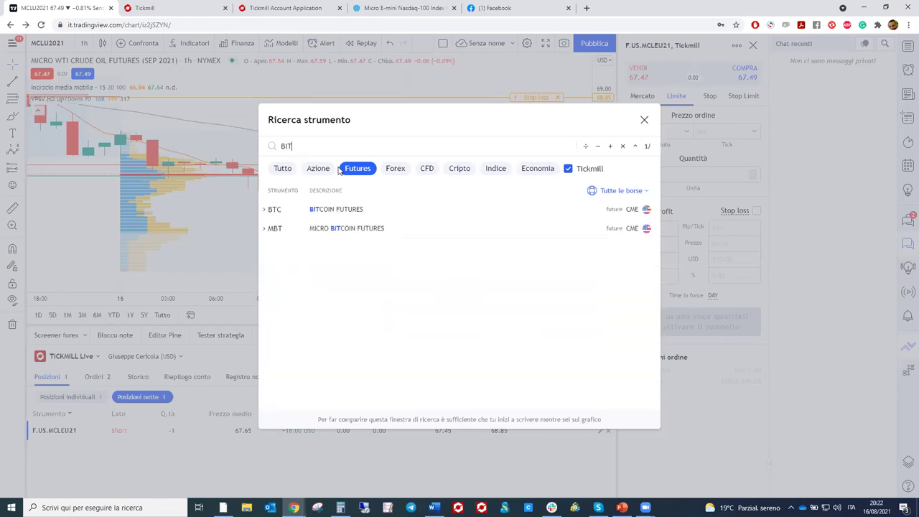
click(360, 231)
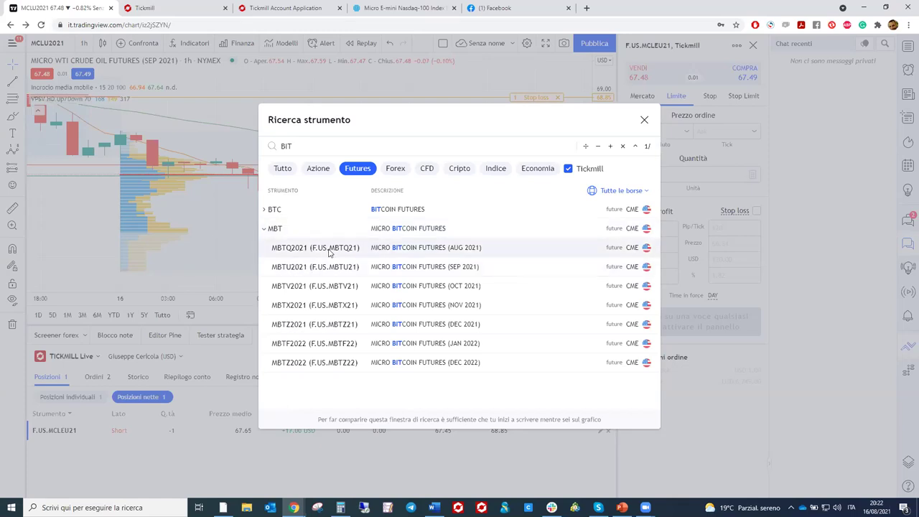
click(330, 249)
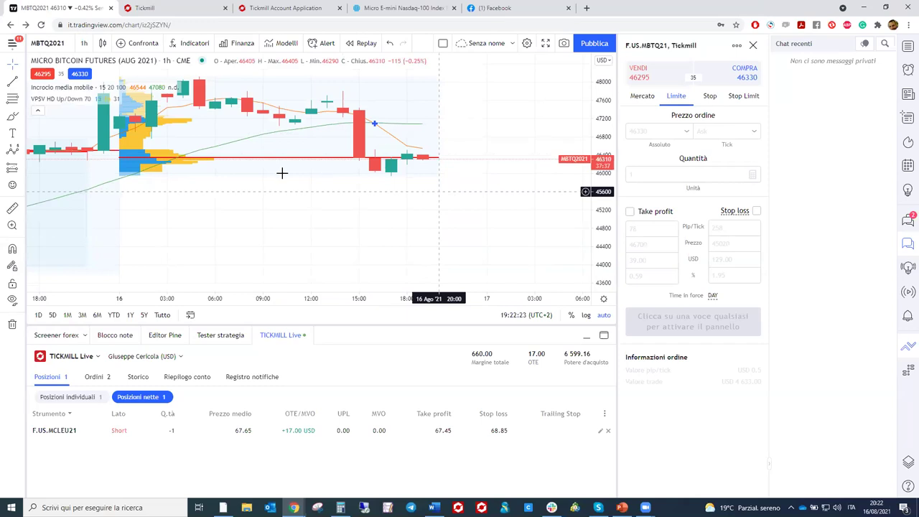
scroll(449, 169, up, 1)
scroll(448, 167, down, 3)
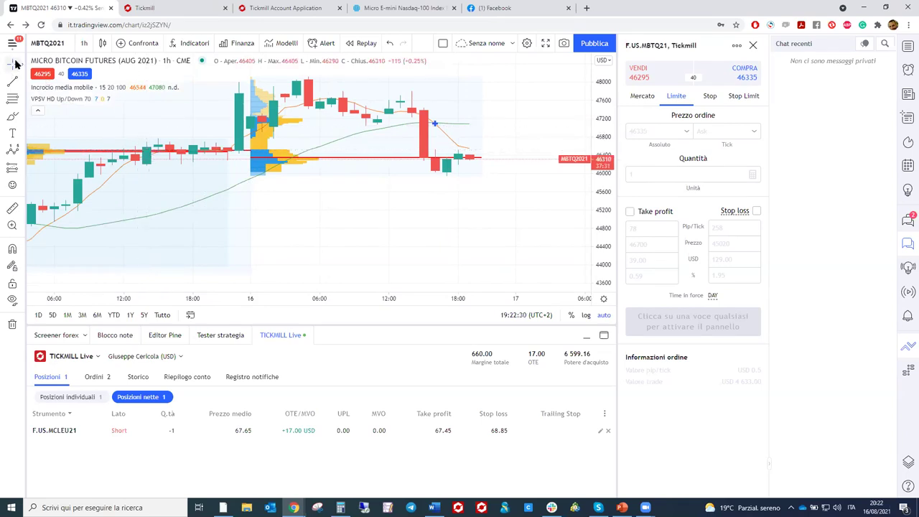
- Clear the instrument search, look through the complete list of Tickmill futures from beginning to end, and close the search
click(48, 44)
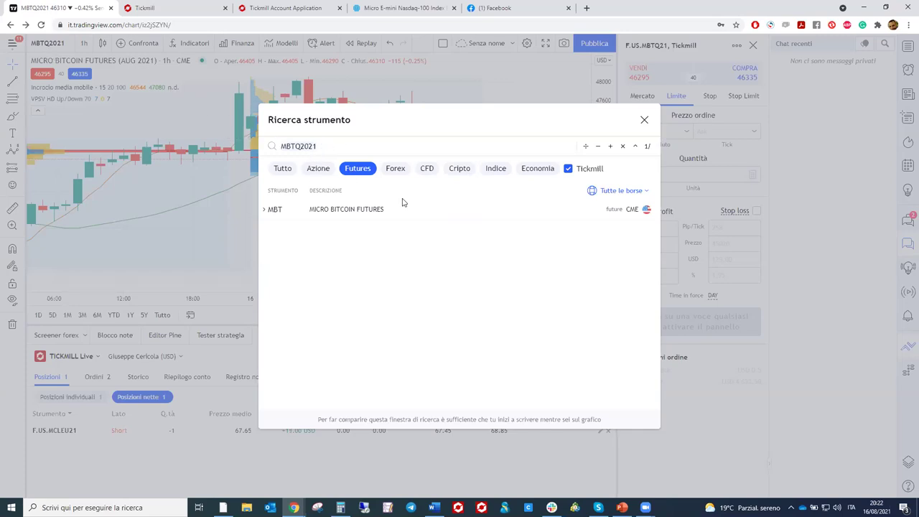
key(BackSpace)
key(BackSpace)
key(BackSpace)
key(BackSpace)
key(BackSpace)
key(BackSpace)
key(BackSpace)
key(BackSpace)
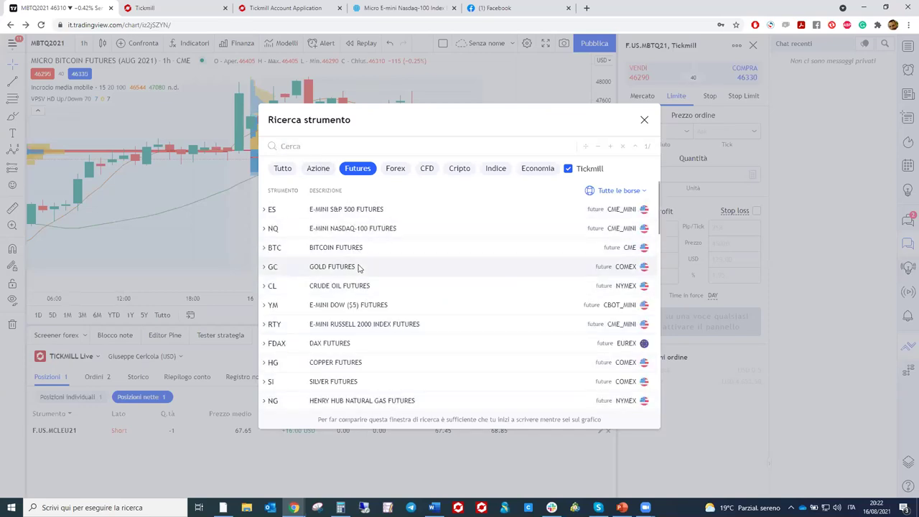
scroll(371, 320, down, 5)
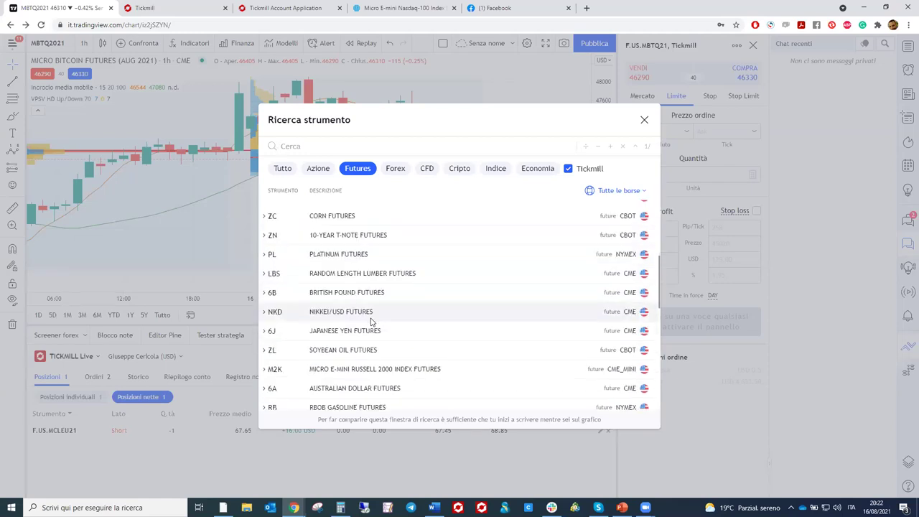
scroll(372, 308, down, 3)
scroll(374, 308, down, 3)
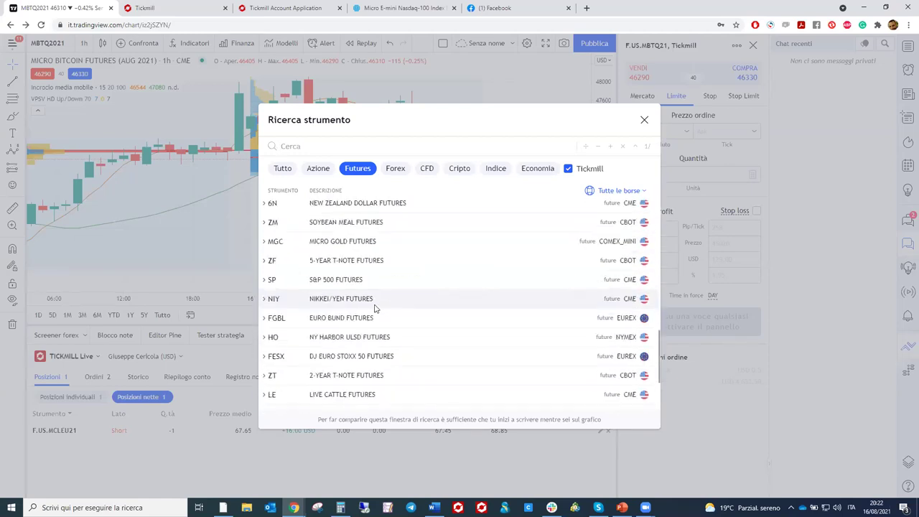
scroll(369, 325, down, 2)
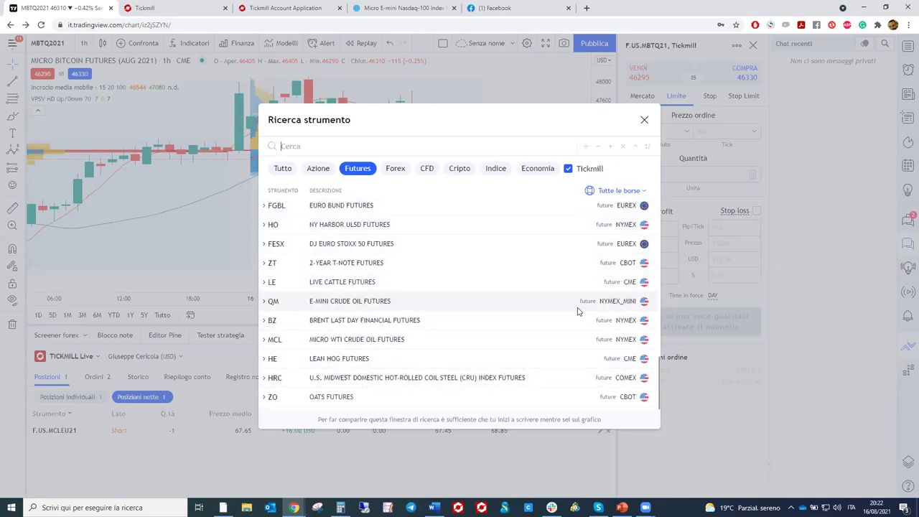
scroll(578, 311, up, 8)
scroll(578, 311, up, 5)
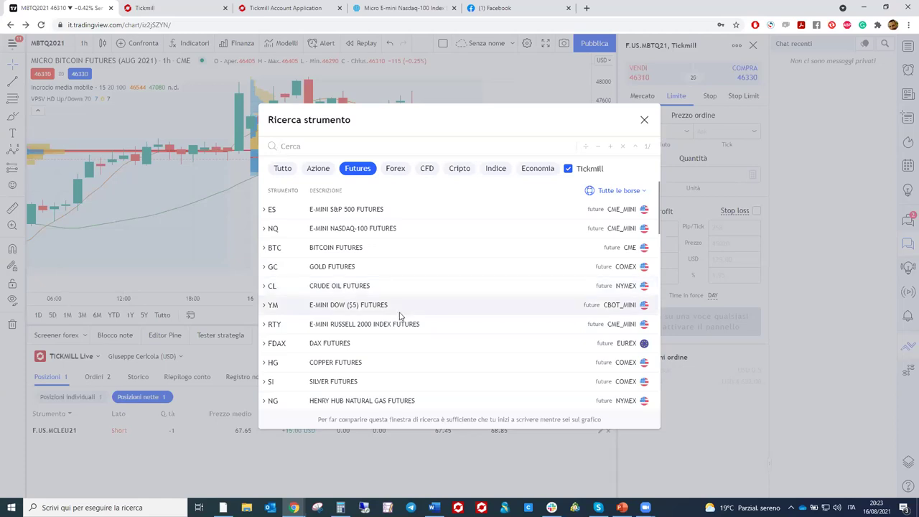
scroll(407, 329, down, 6)
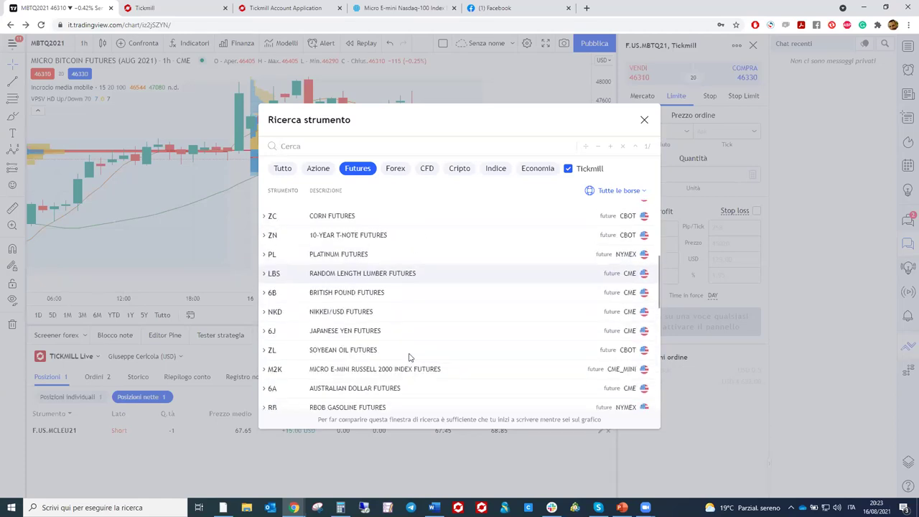
scroll(408, 357, down, 5)
scroll(407, 351, down, 2)
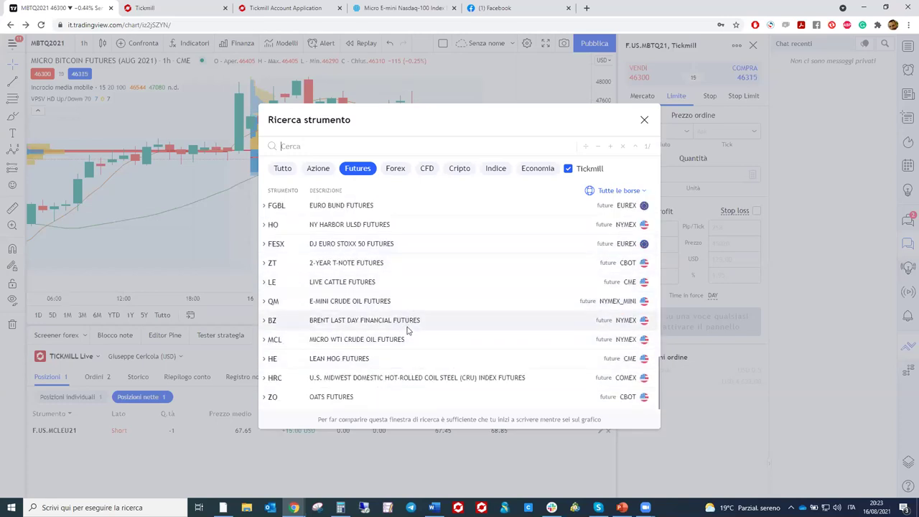
click(137, 430)
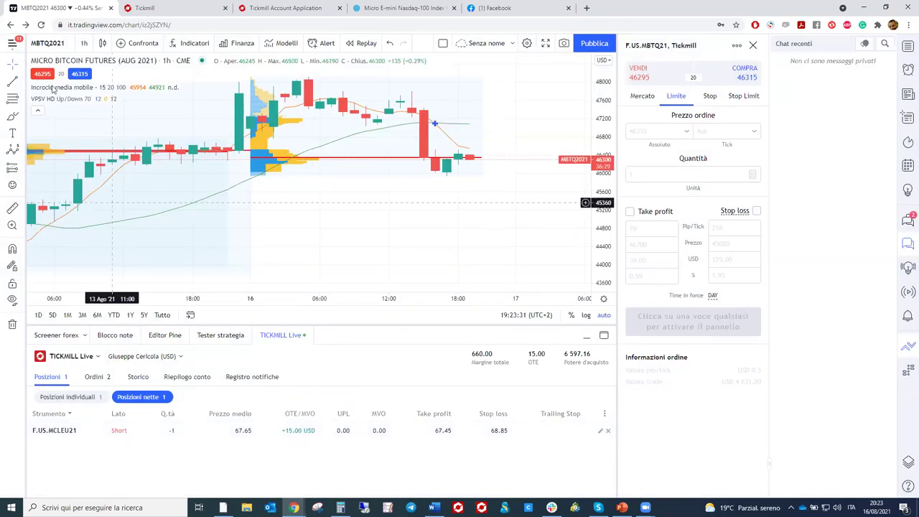
- Reopen the instrument search, clear the current symbol, browse the Tickmill futures down to Micro Gold, and close it
click(74, 62)
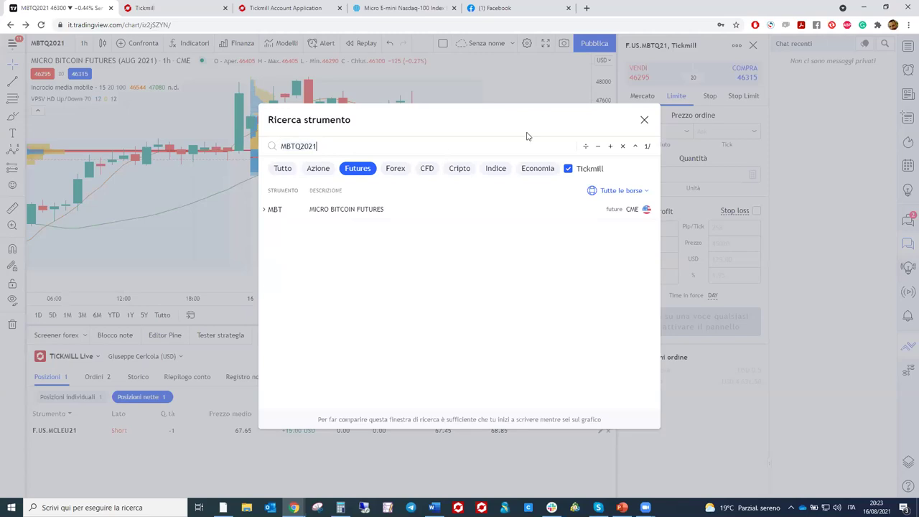
key(BackSpace)
key(BackSpace)
key(BackSpace)
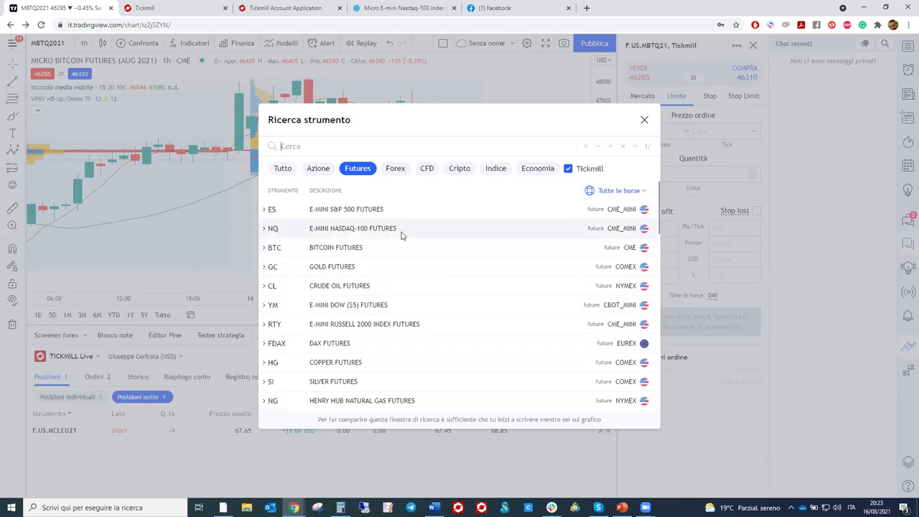
scroll(426, 255, down, 5)
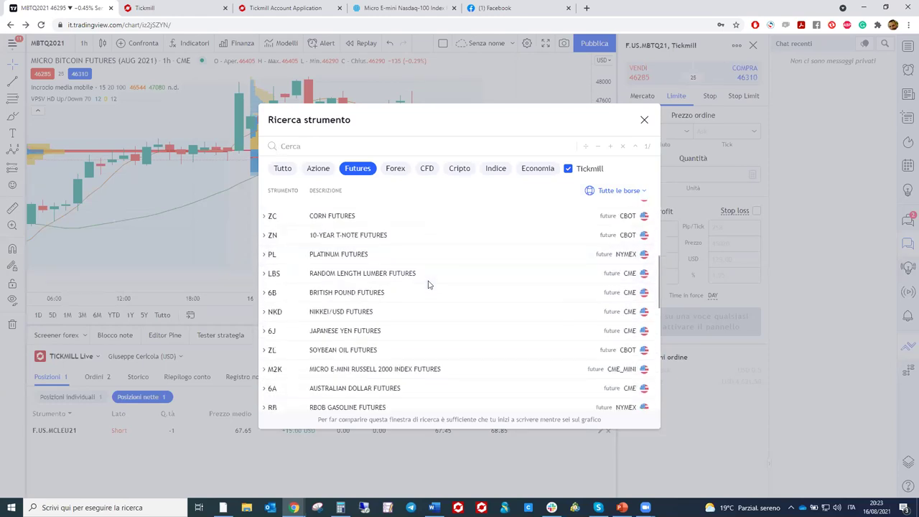
scroll(428, 293, down, 2)
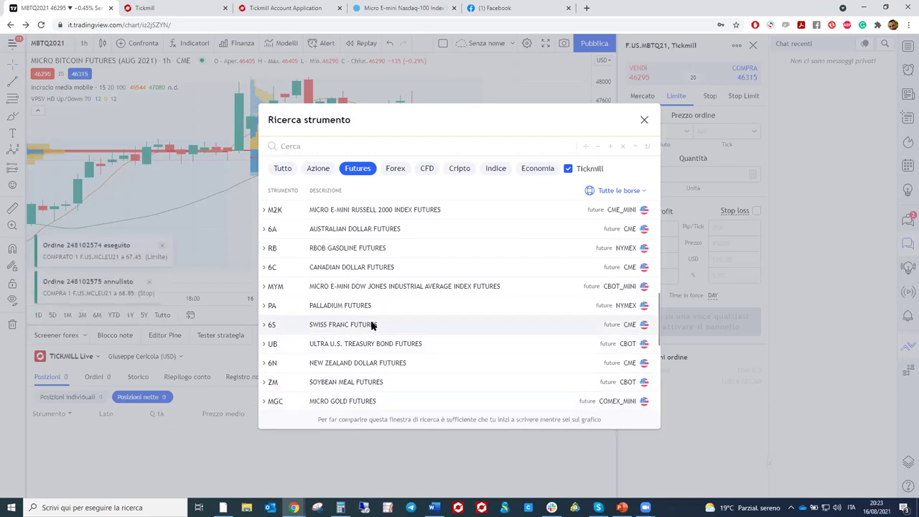
click(645, 120)
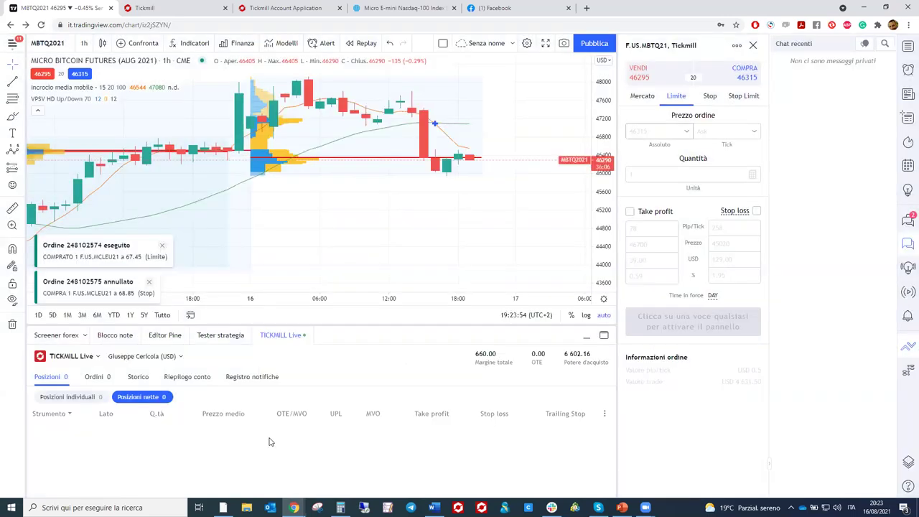
- Check the Tickmill account's order list and return to its net positions
click(100, 379)
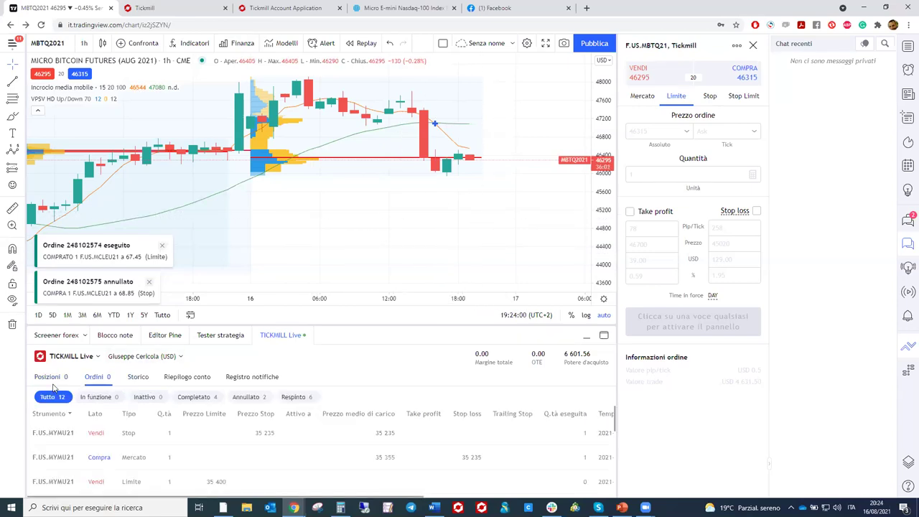
click(52, 378)
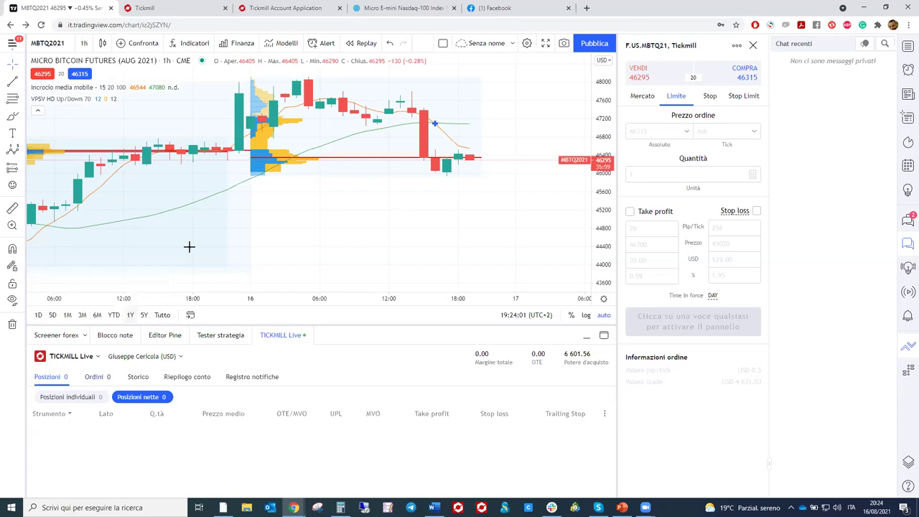
scroll(242, 225, down, 2)
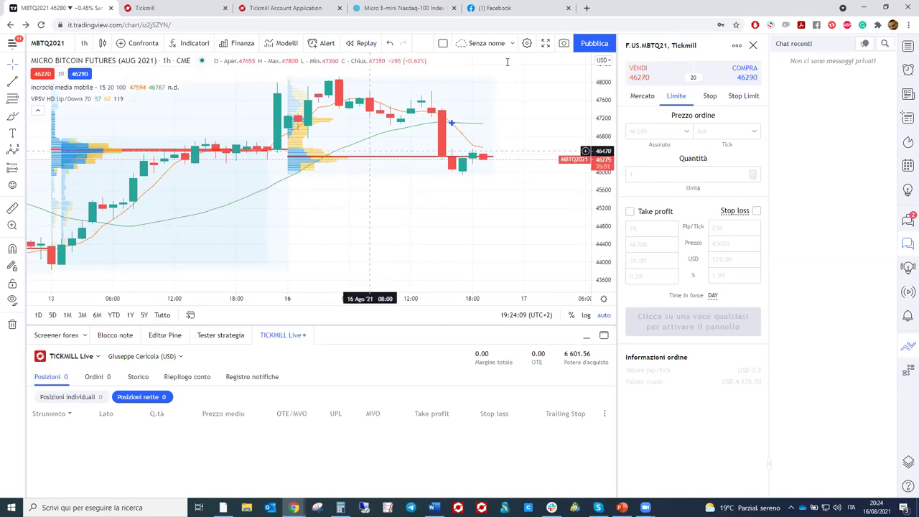
- Search the Tickmill futures for NA and load the September 2021 Micro E-mini Nasdaq-100 contract, MNQU2021, on the chart
click(60, 46)
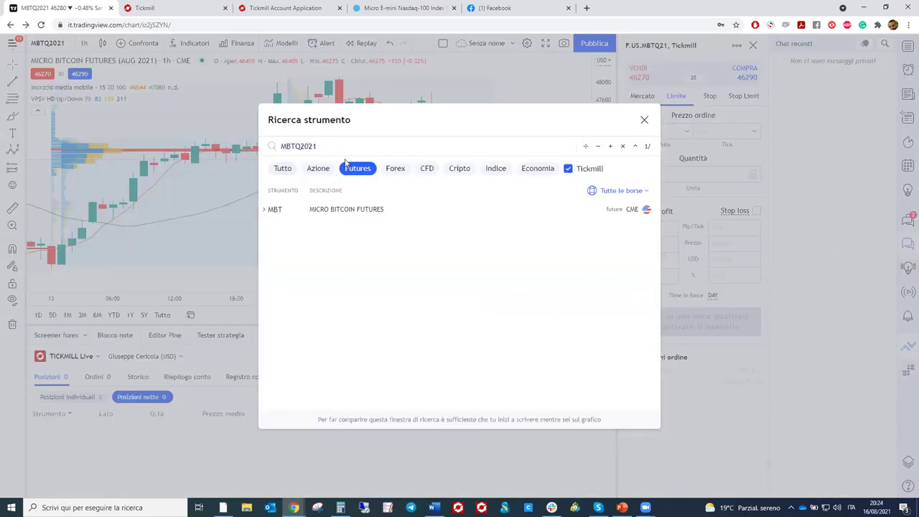
key(BackSpace)
key(BackSpace)
key(BackSpace)
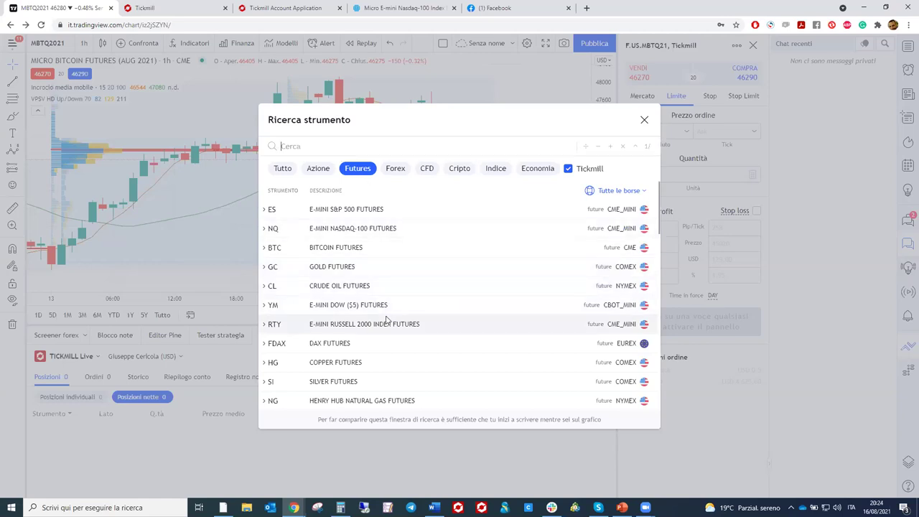
scroll(395, 342, down, 2)
scroll(412, 347, down, 3)
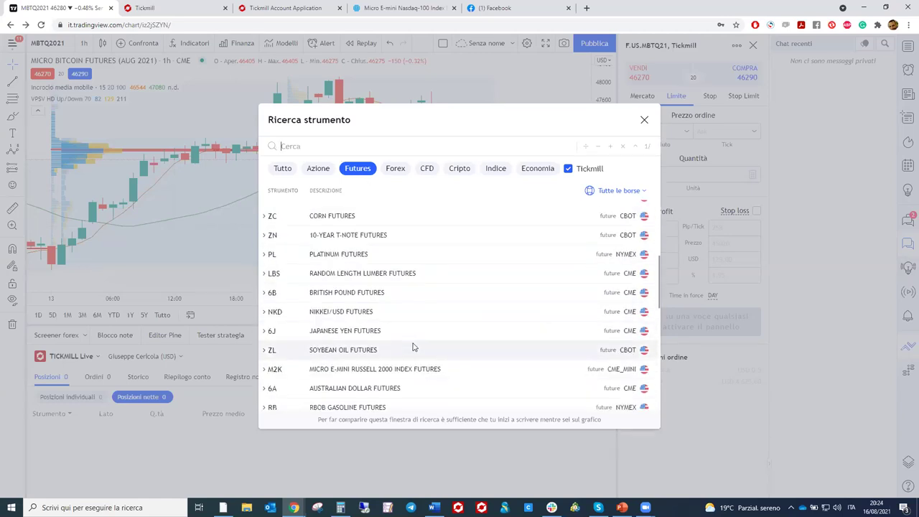
scroll(429, 336, down, 3)
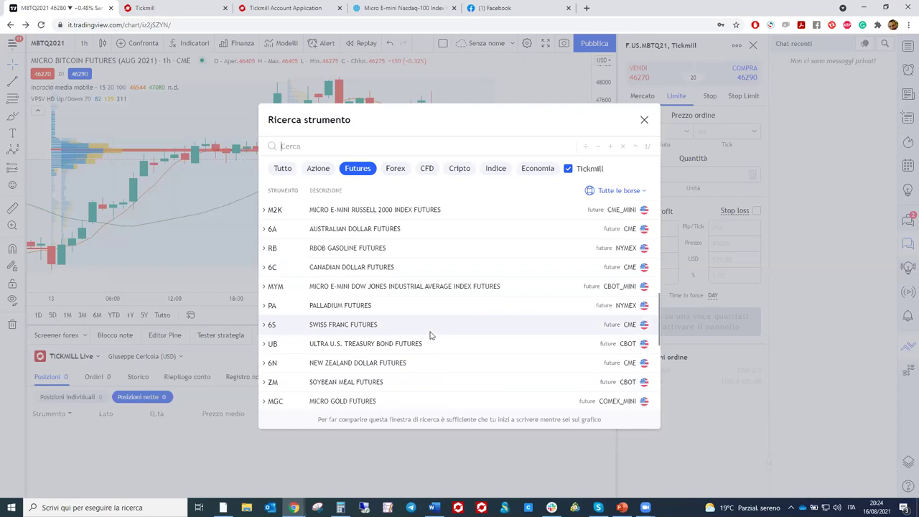
scroll(396, 230, down, 3)
text(N)
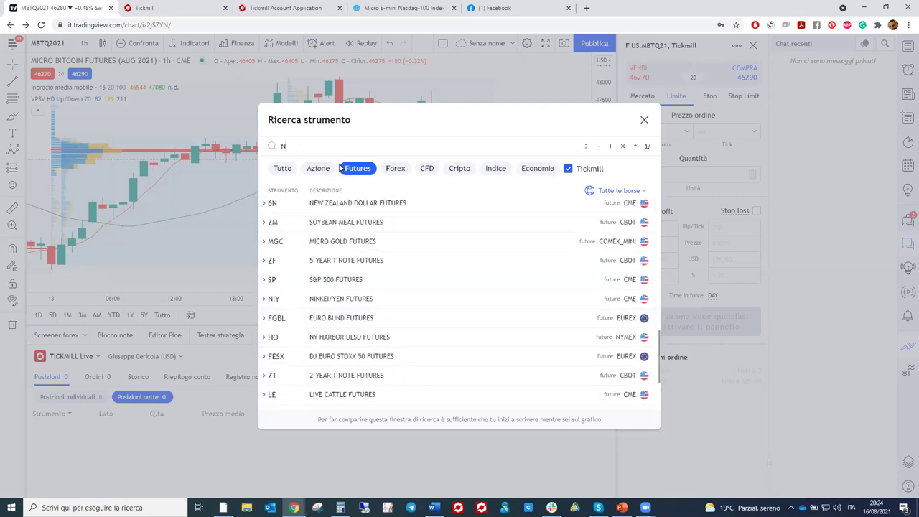
text(A)
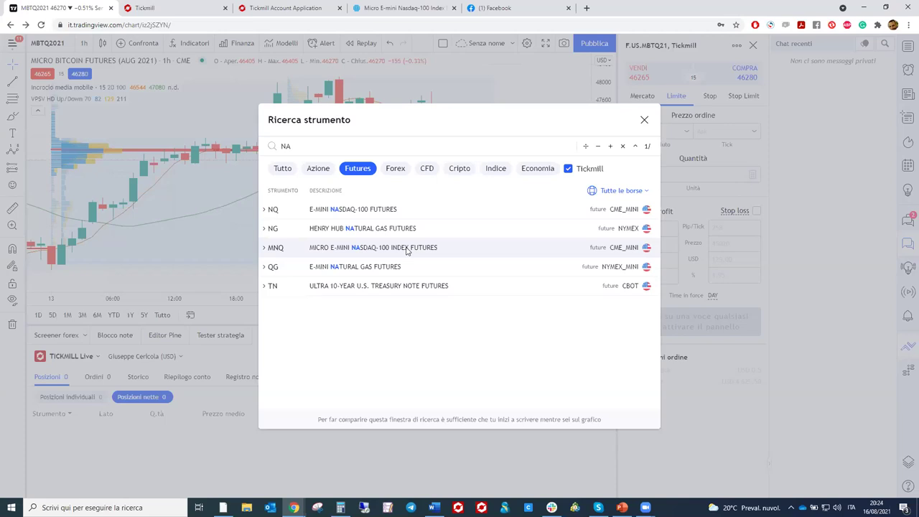
click(407, 249)
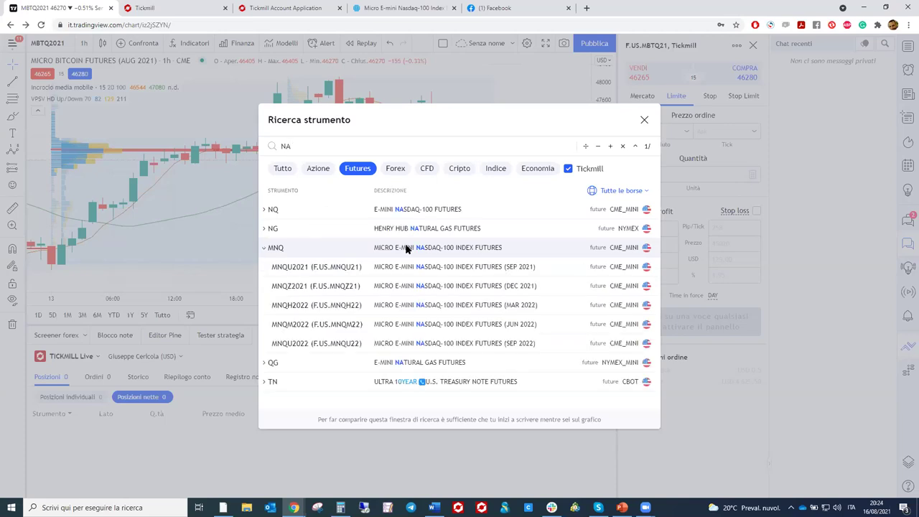
click(367, 267)
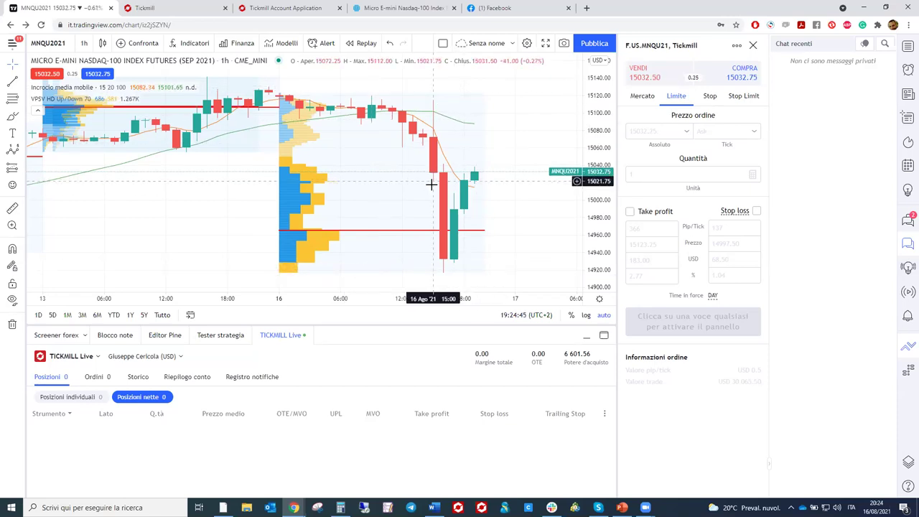
- Set the order ticket for the Micro E-mini Nasdaq-100 contract to a market order
drag(447, 180, 509, 142)
scroll(512, 140, down, 1)
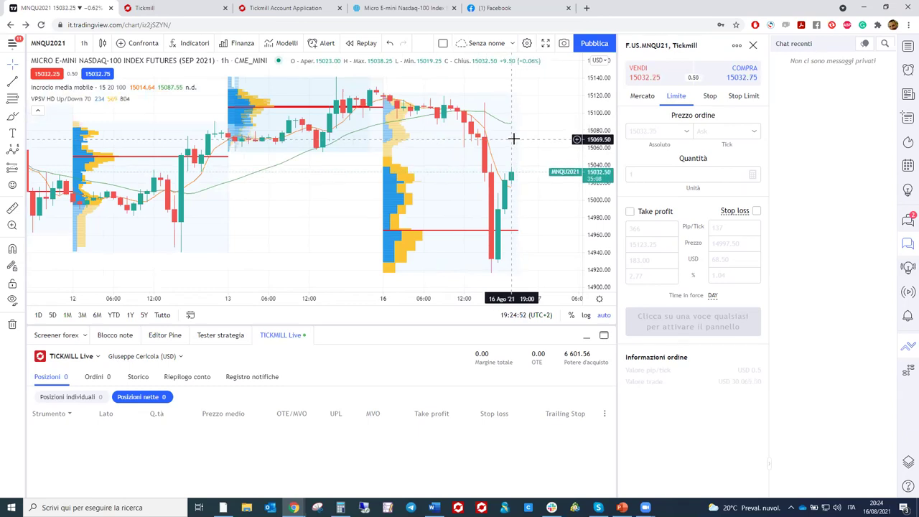
scroll(511, 153, down, 1)
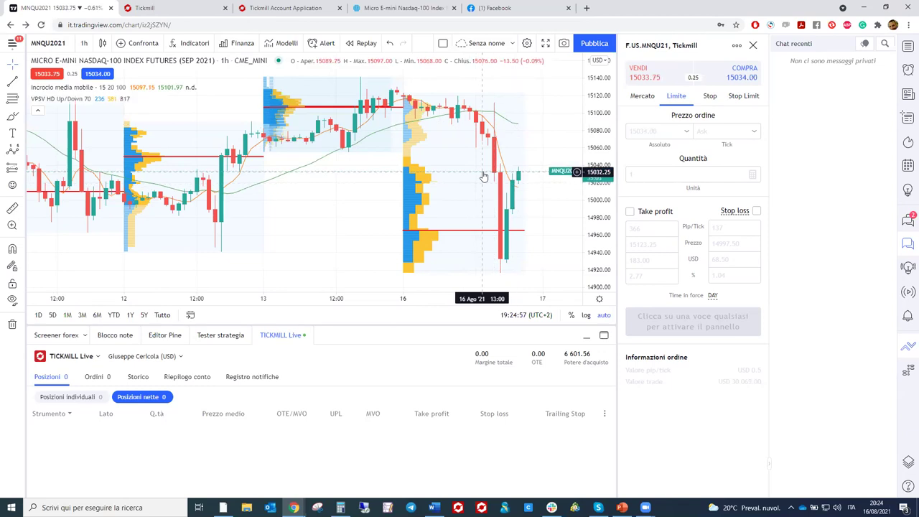
scroll(482, 172, down, 1)
scroll(489, 172, down, 1)
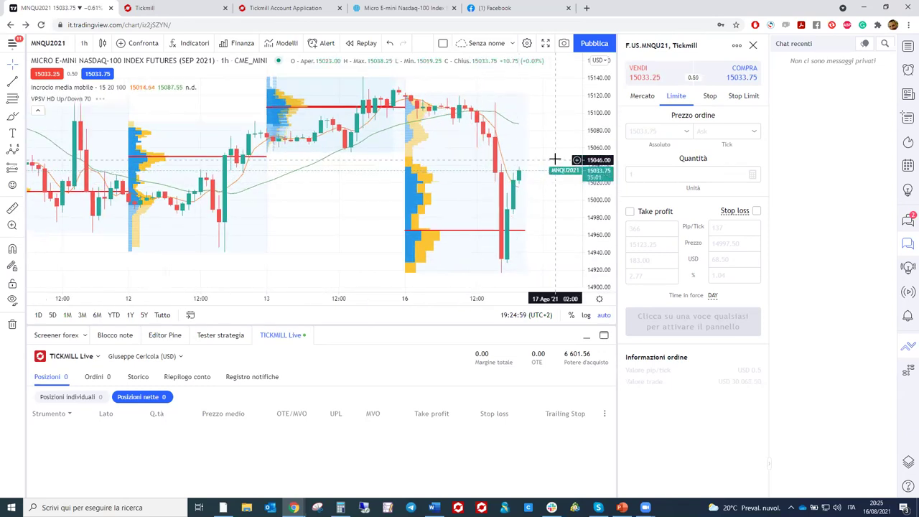
click(641, 96)
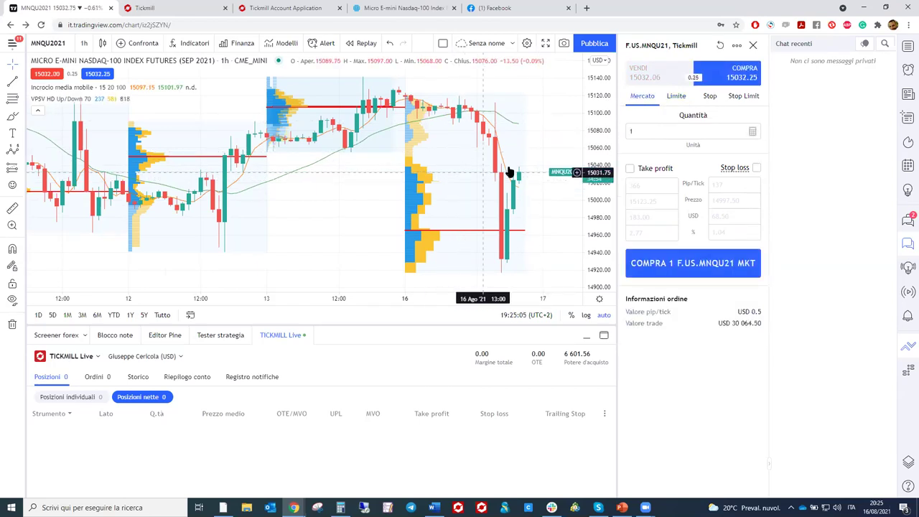
scroll(532, 173, down, 2)
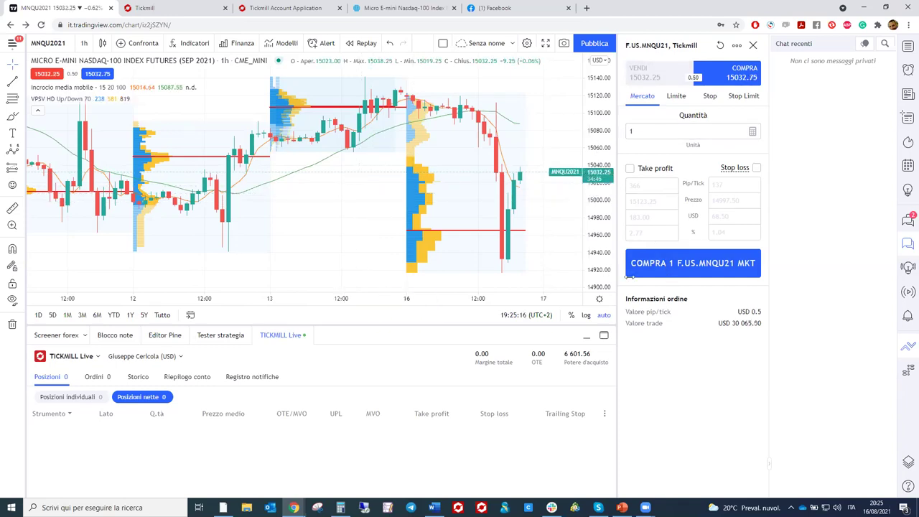
- Review the chart's trade options and the ticket's limit, stop and stop-limit order types, ending on the market order
right_click(309, 201)
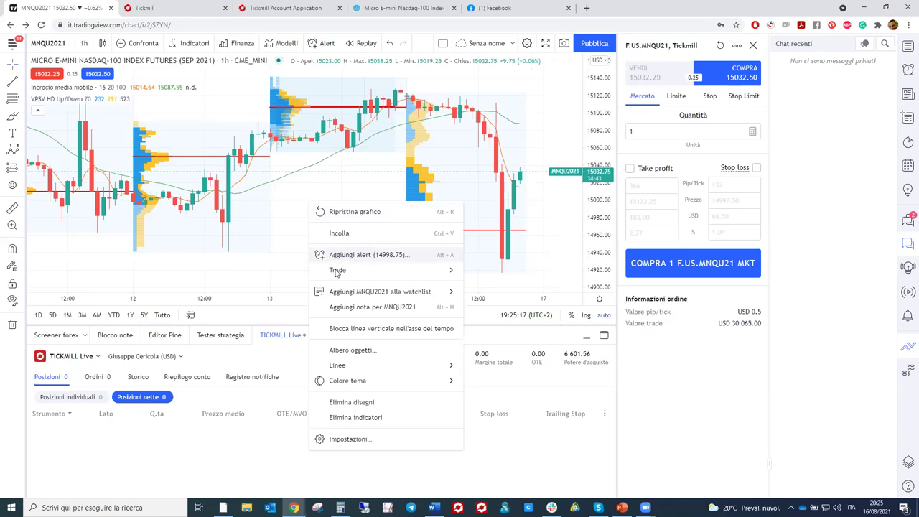
mouse_move(352, 270)
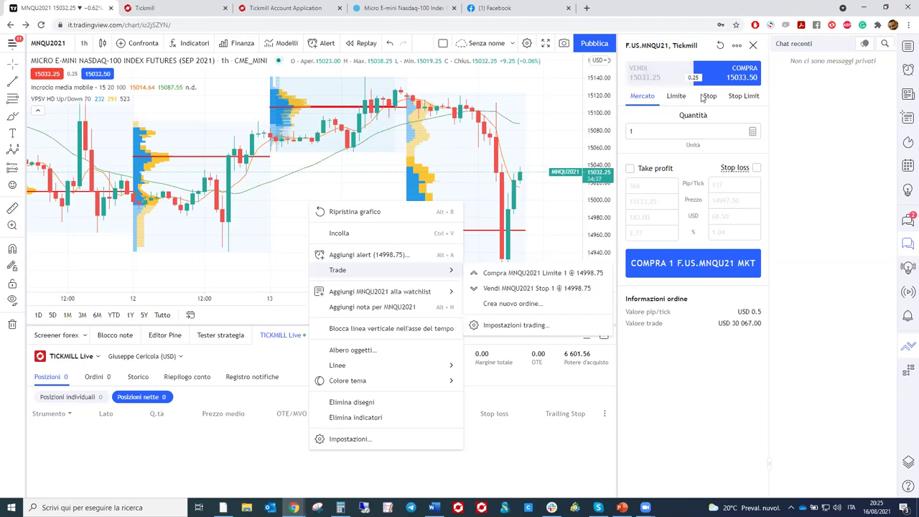
click(672, 99)
click(705, 99)
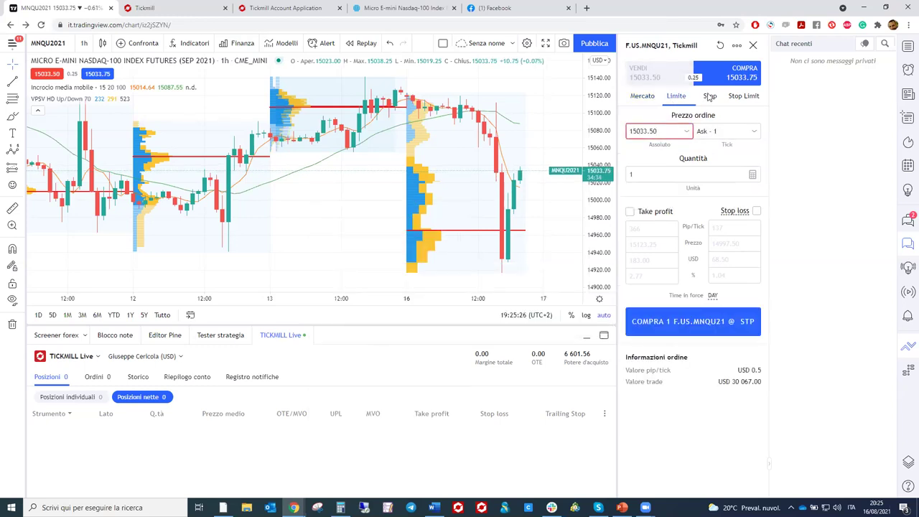
click(646, 99)
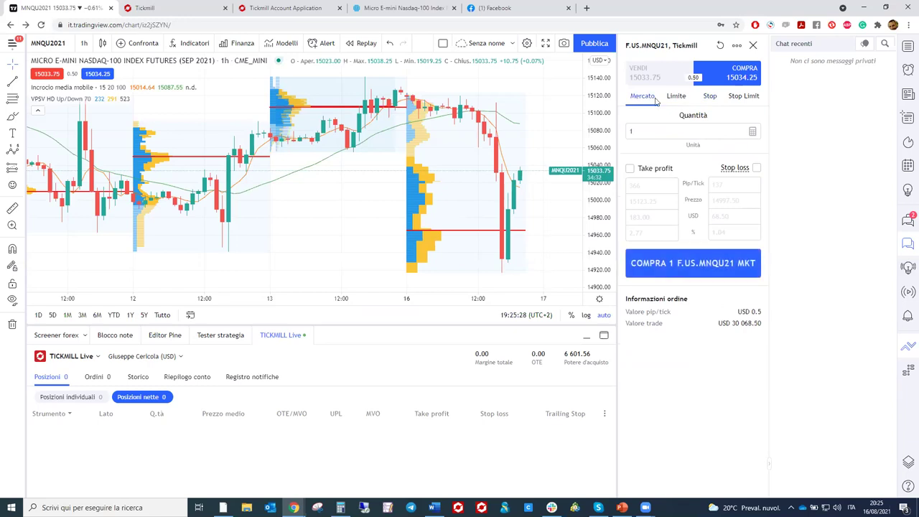
click(711, 99)
click(740, 99)
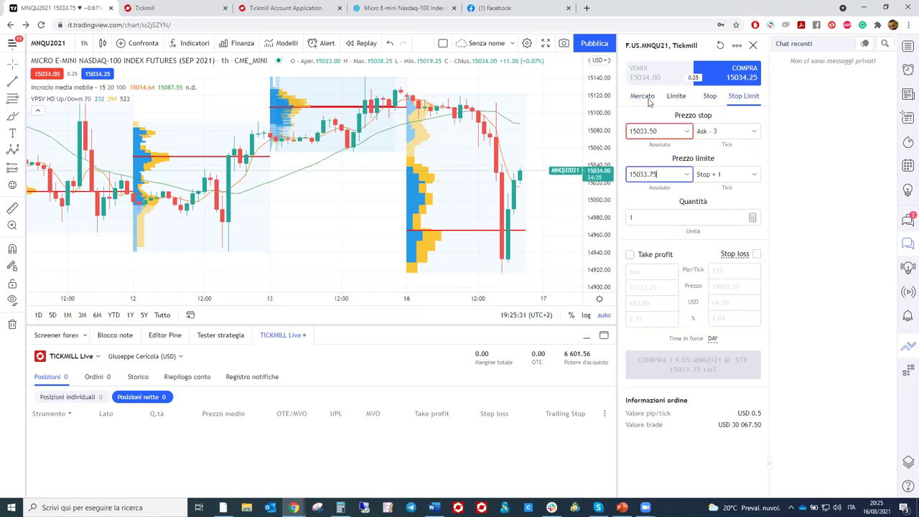
click(649, 99)
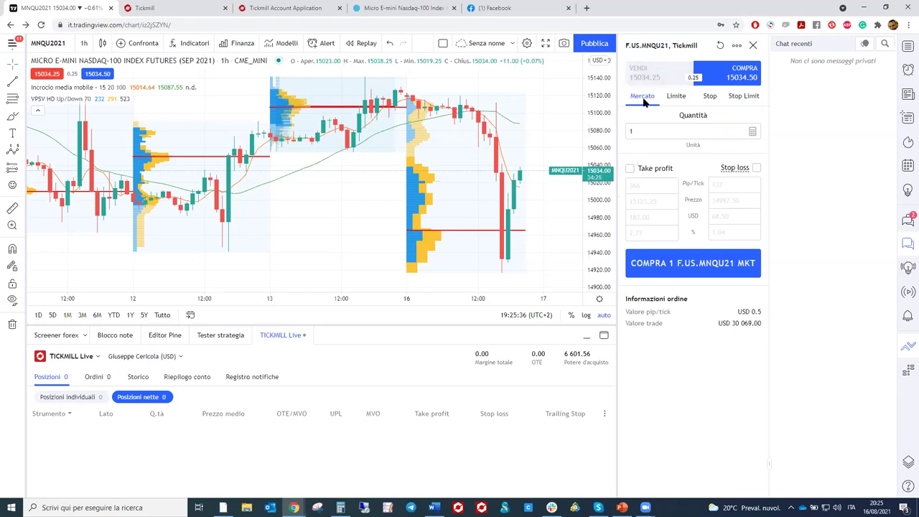
- Enable both take profit and stop loss on the market buy order for one MNQU21 contract and check their USD amounts
click(646, 134)
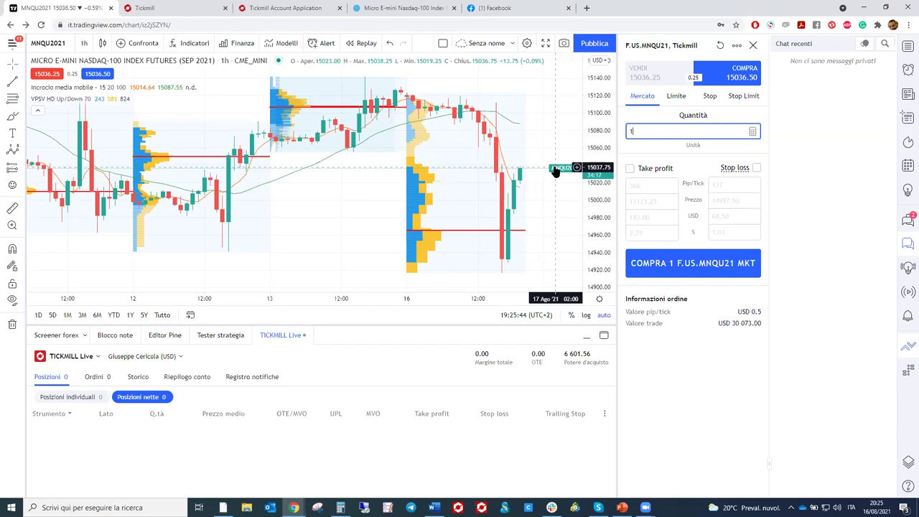
click(629, 169)
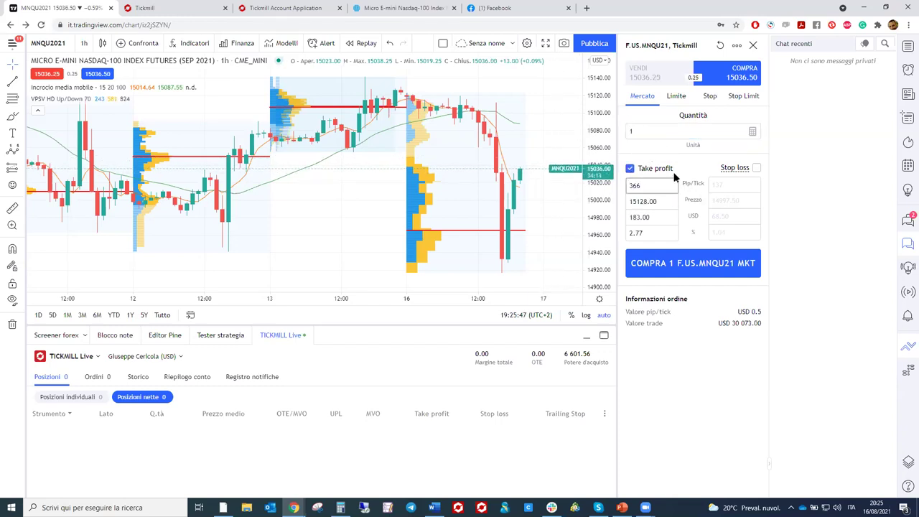
click(756, 168)
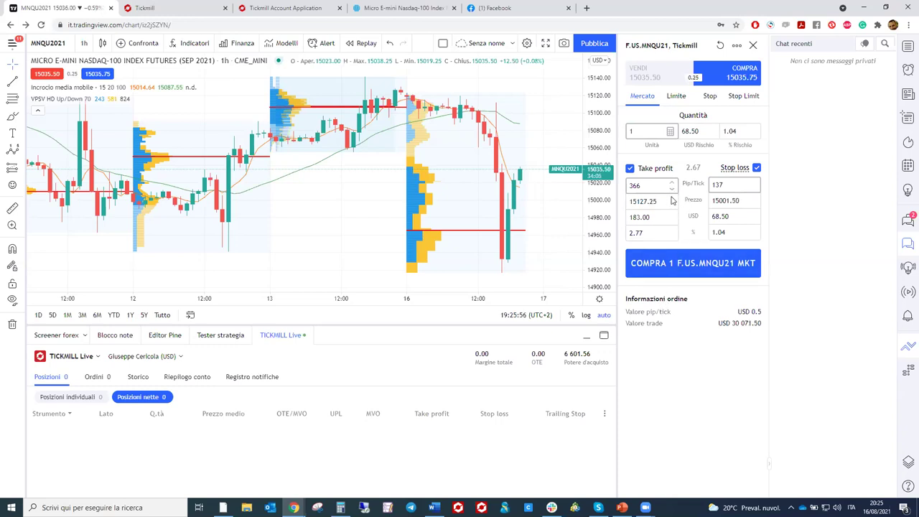
click(651, 217)
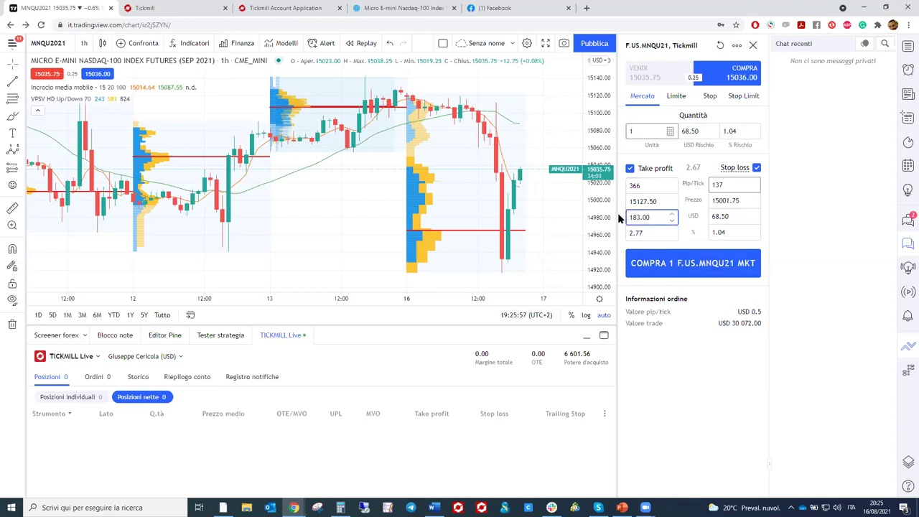
click(731, 217)
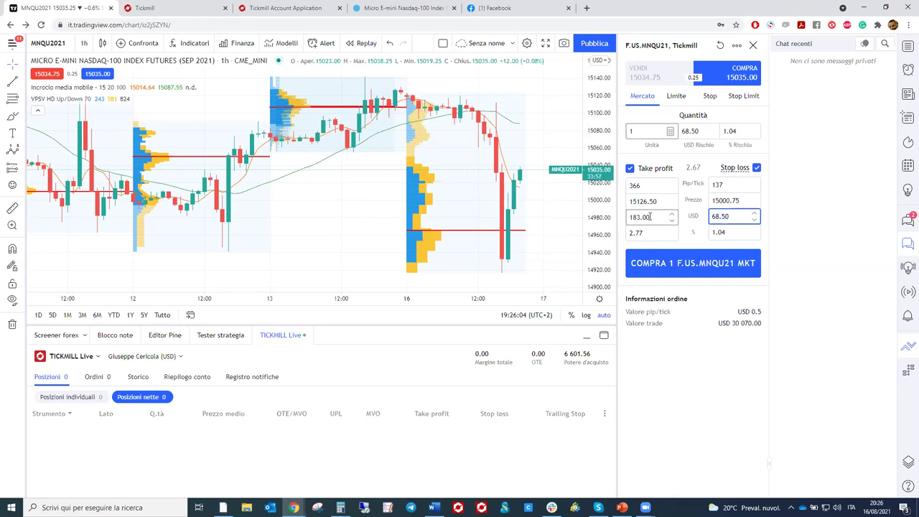
click(654, 216)
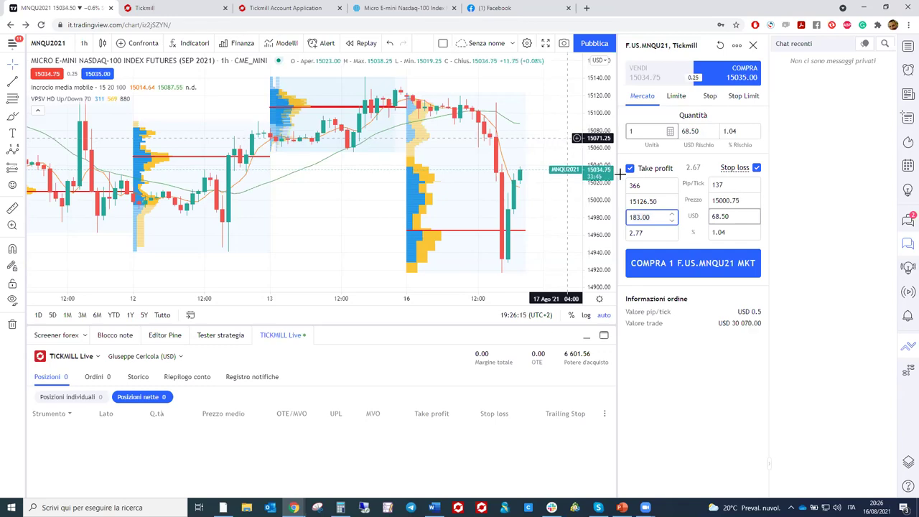
- Set the take profit price of the market buy order to 15071
click(661, 202)
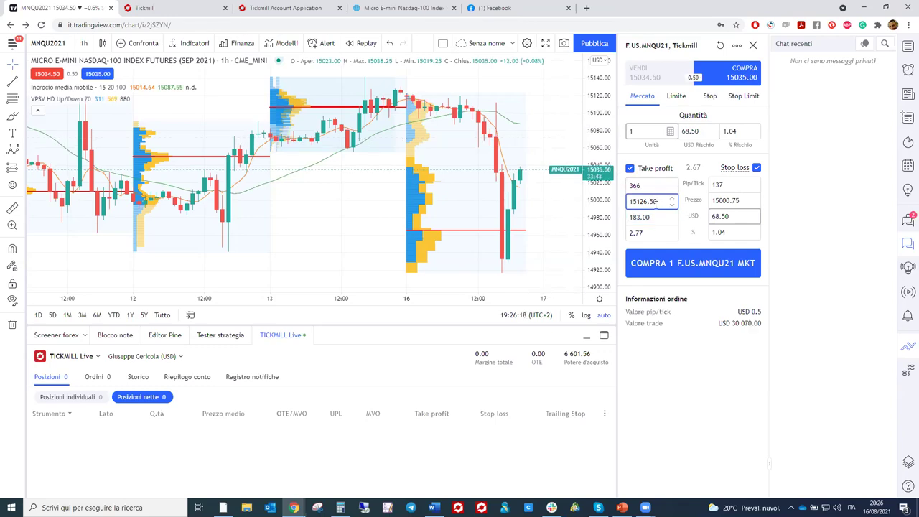
key(BackSpace)
key(BackSpace)
key(BackSpace)
text(071)
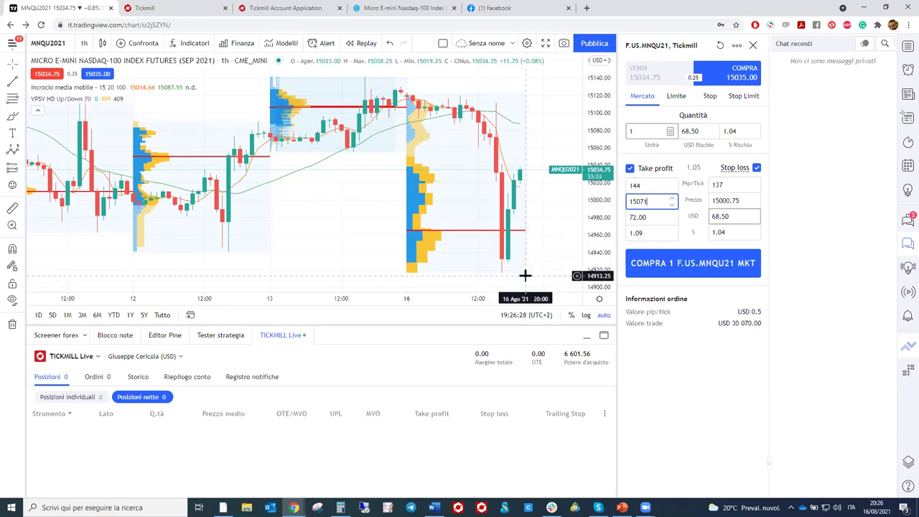
- Set the stop loss price to 14913 and submit the market buy order for one MNQU21 contract
click(744, 198)
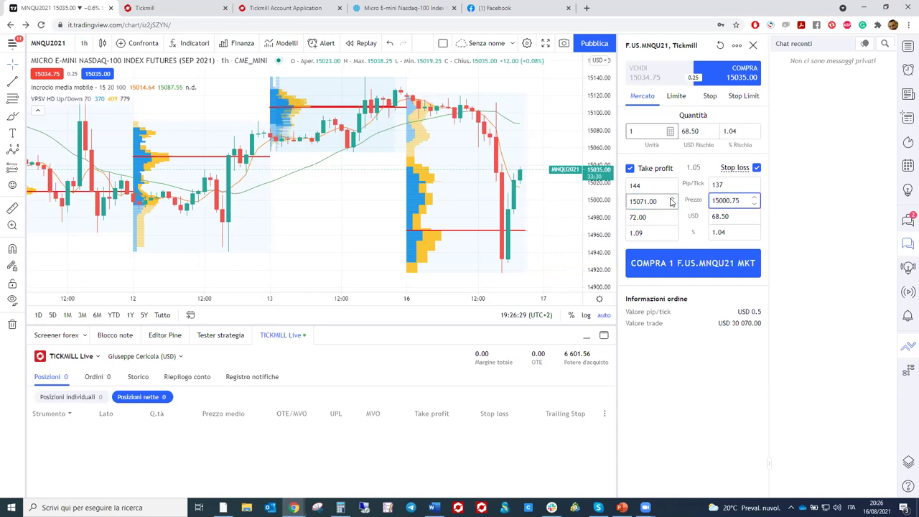
key(ctrl+a)
text(14913)
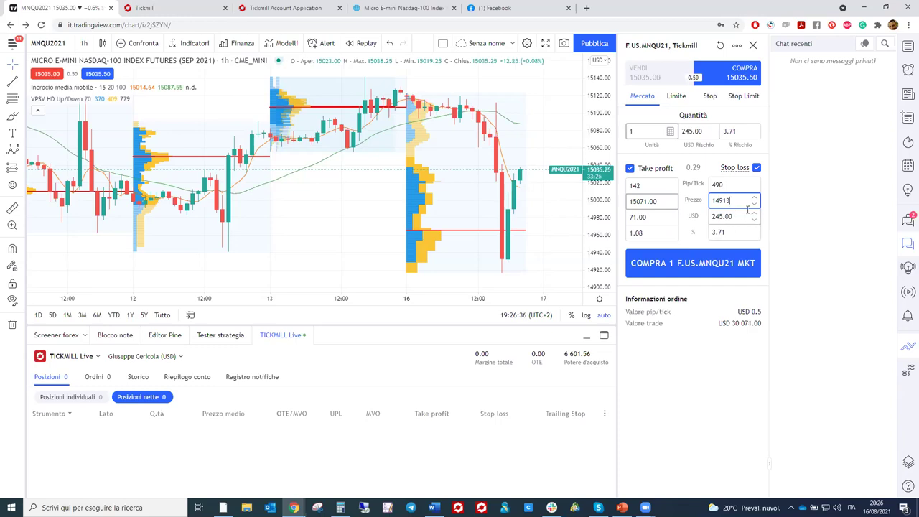
click(688, 275)
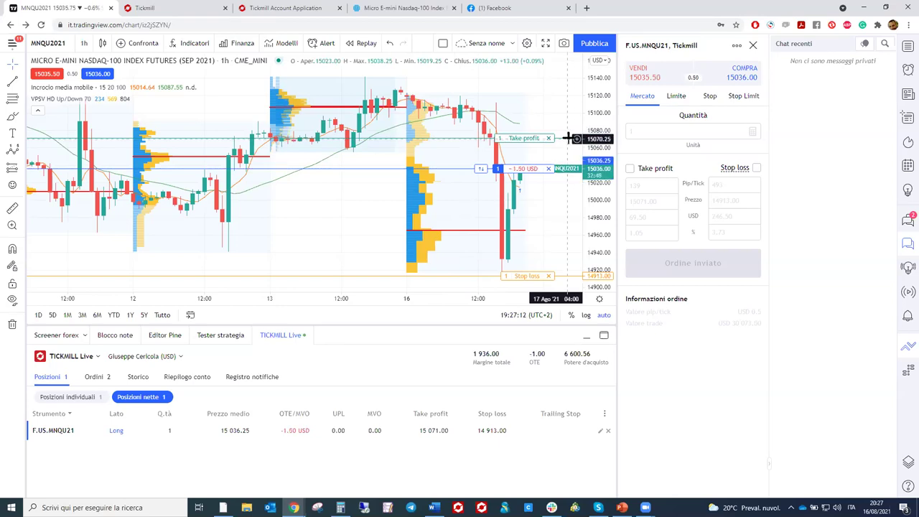
- Move the open position's take profit line to 15075.75 and its stop loss line to 14908.25 on the chart, applying each modification
drag(508, 142, 537, 139)
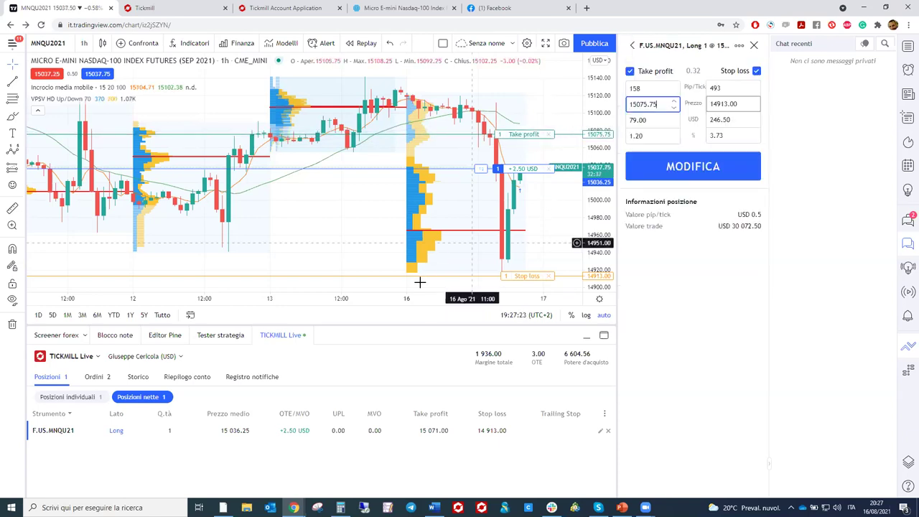
click(673, 173)
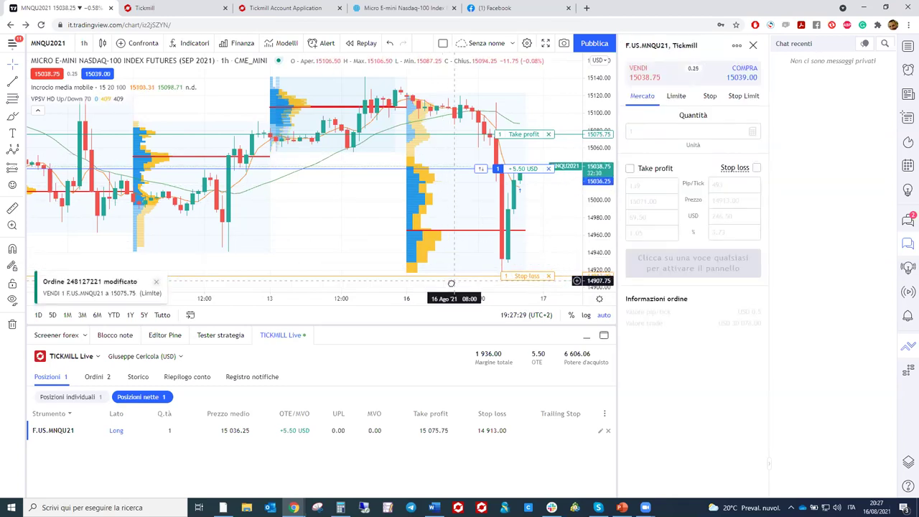
drag(525, 283, 525, 284)
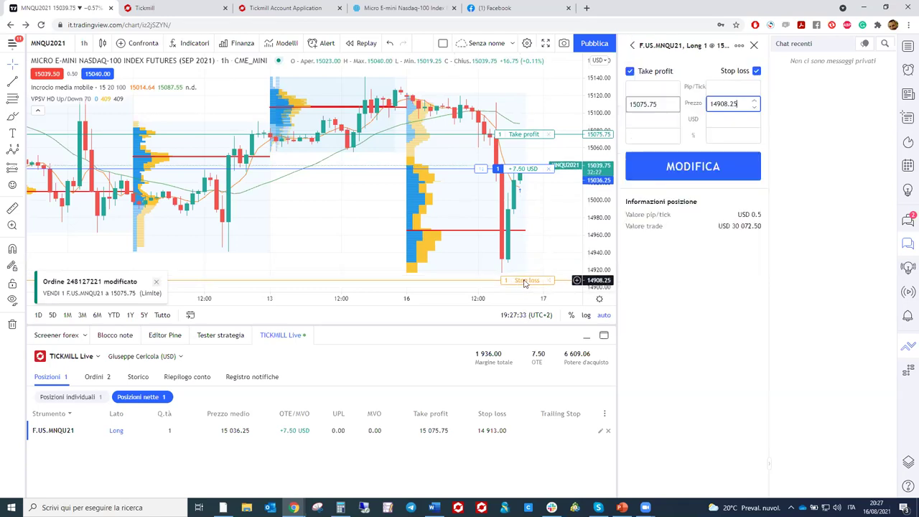
click(690, 171)
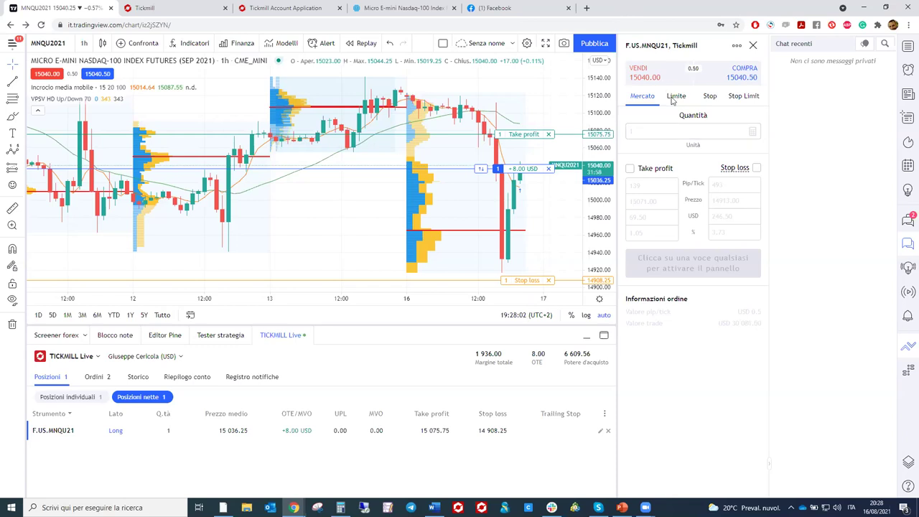
- Switch the order ticket to a limit order and examine the tick offsets from Ask available for the order price
click(675, 99)
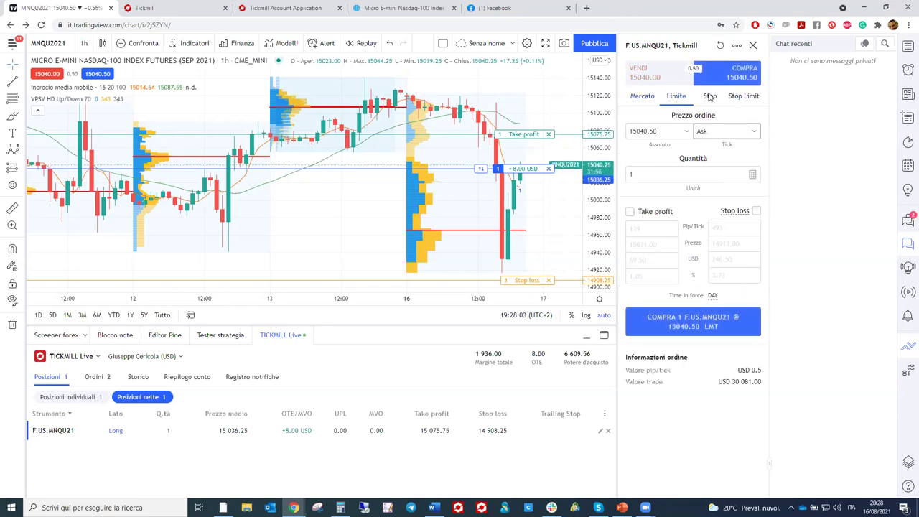
click(680, 97)
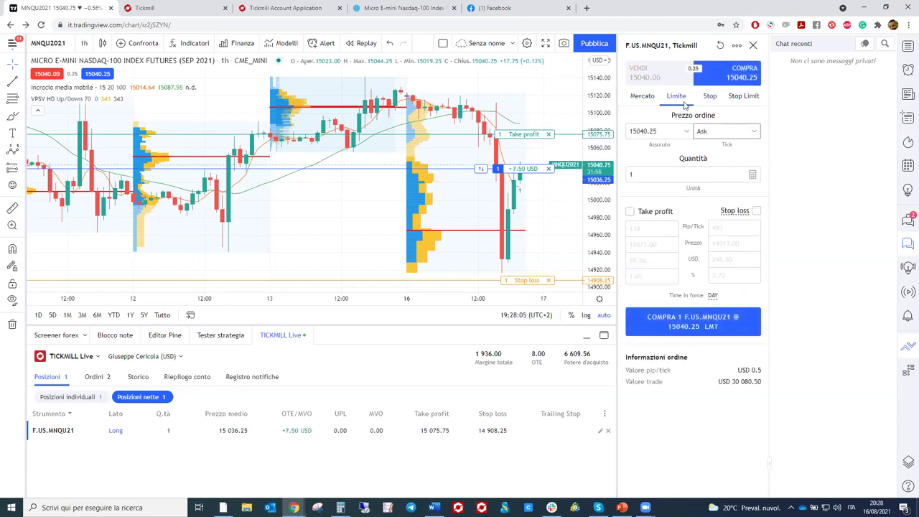
click(742, 132)
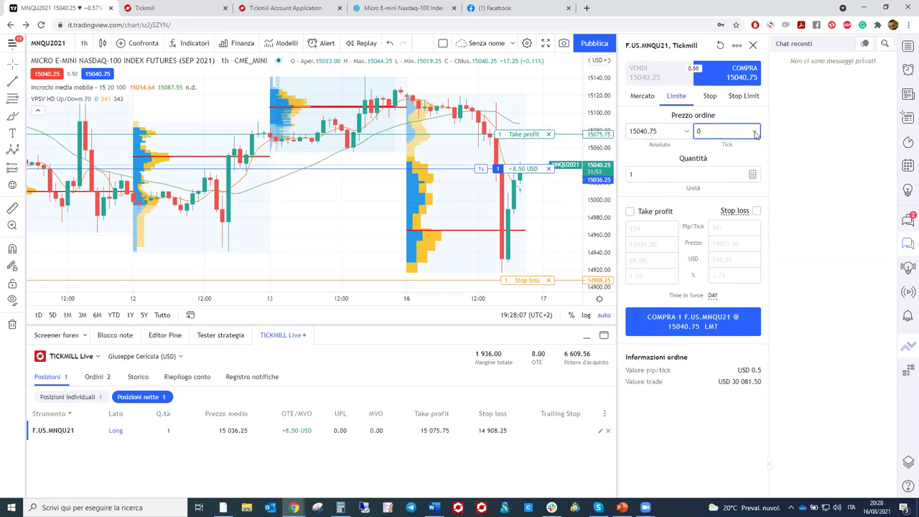
click(754, 132)
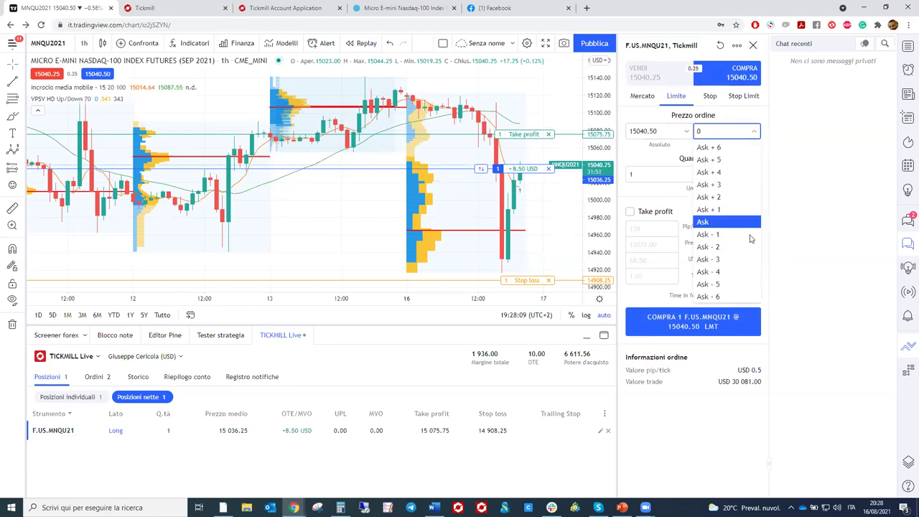
click(661, 206)
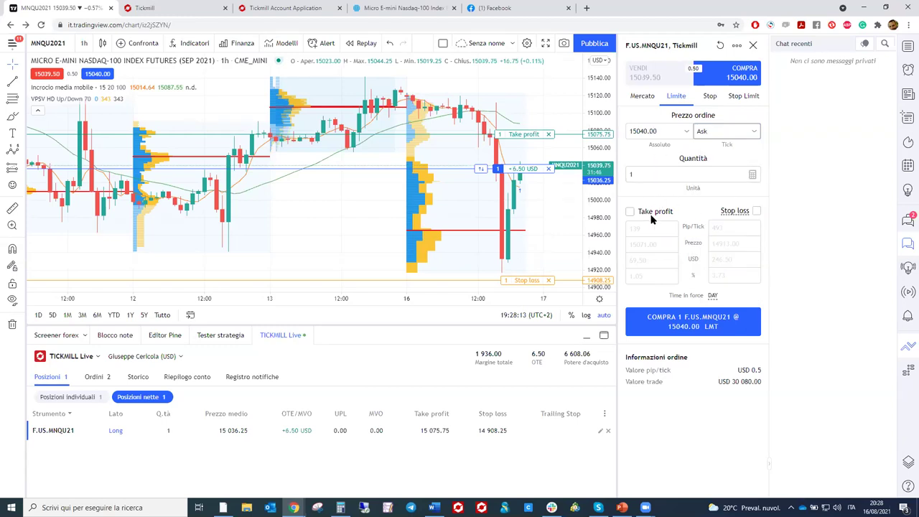
- Go through the stop and limit order types and set the order ticket to a stop-limit order
click(711, 98)
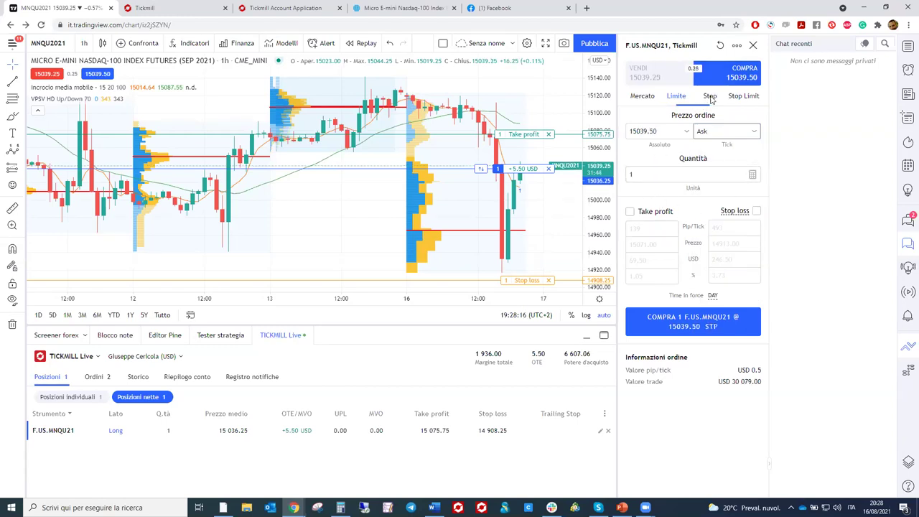
click(676, 98)
click(732, 101)
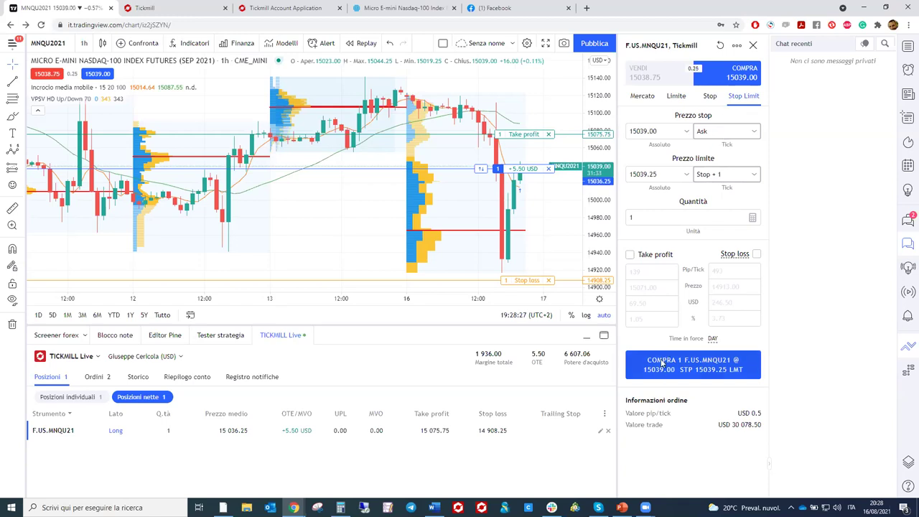
- Detach the order ticket into a floating window and place it beside the chart, over the chat area
click(737, 46)
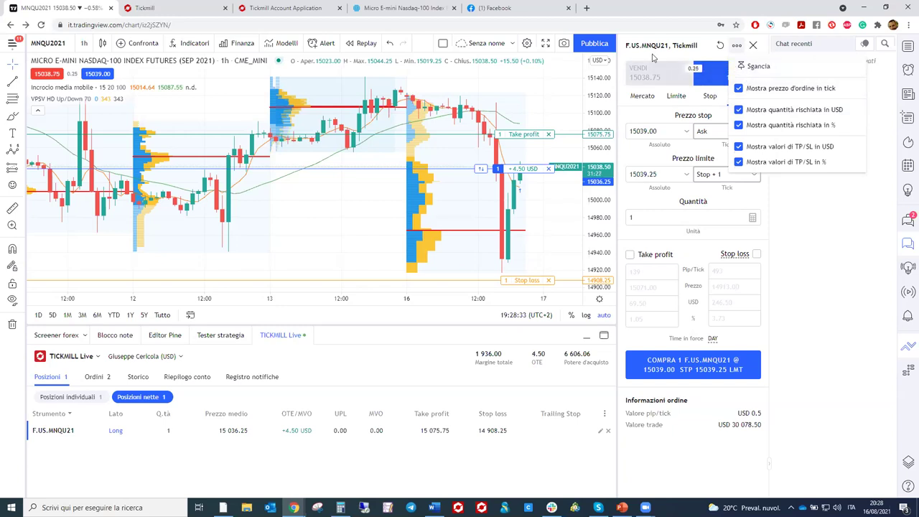
click(759, 65)
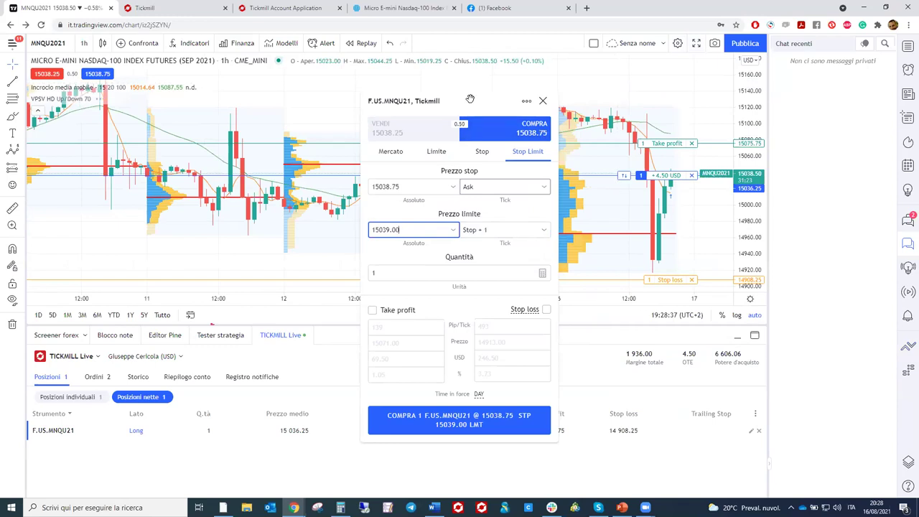
drag(540, 105, 890, 124)
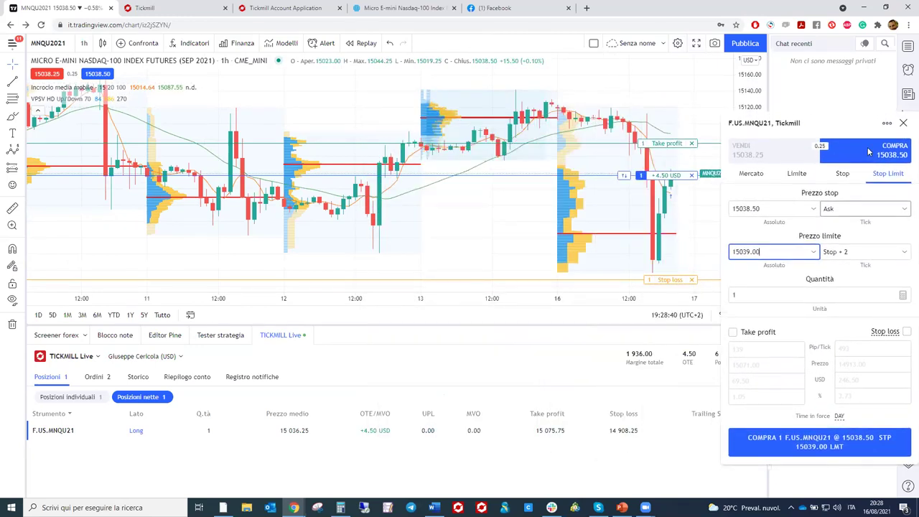
drag(242, 184, 3, 203)
drag(178, 157, 676, 60)
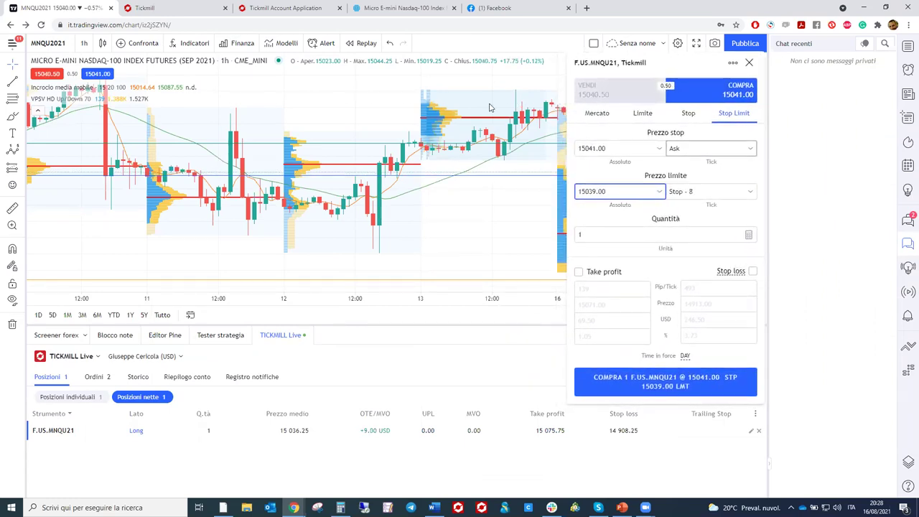
drag(671, 61, 809, 65)
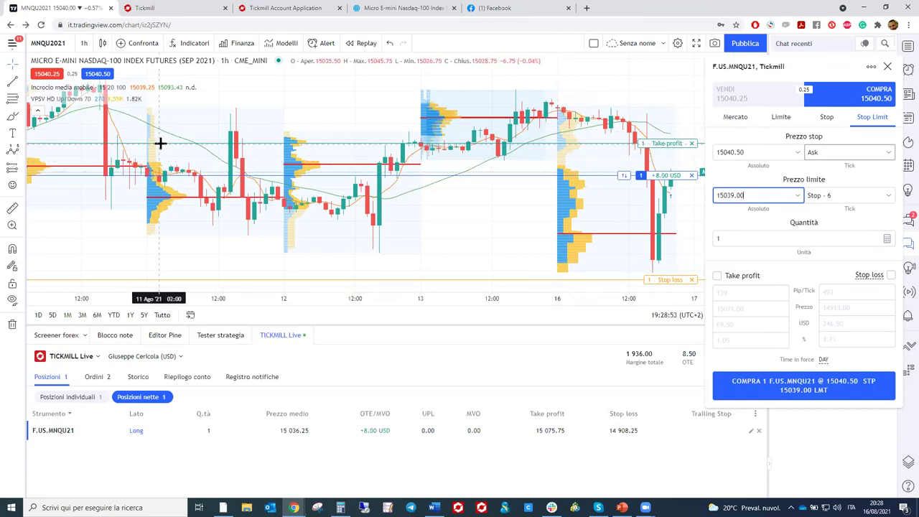
- Examine the time intervals available for the chart, from seconds to months and ranges
scroll(162, 144, down, 2)
scroll(164, 146, up, 2)
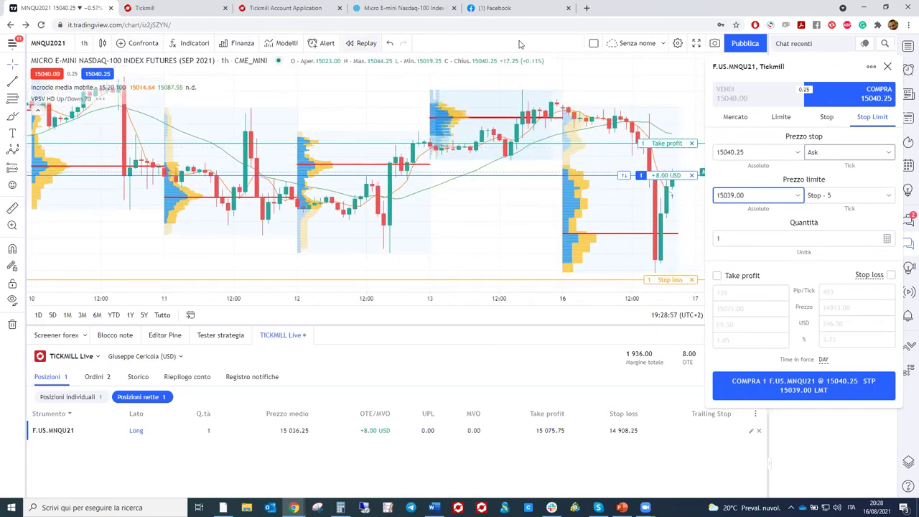
click(84, 43)
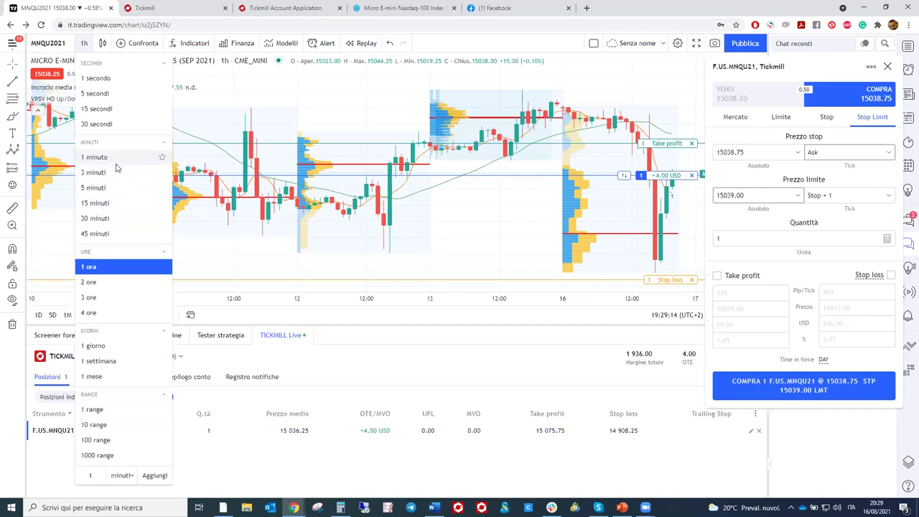
- Try the bar display for the price chart and return it to candles
click(102, 44)
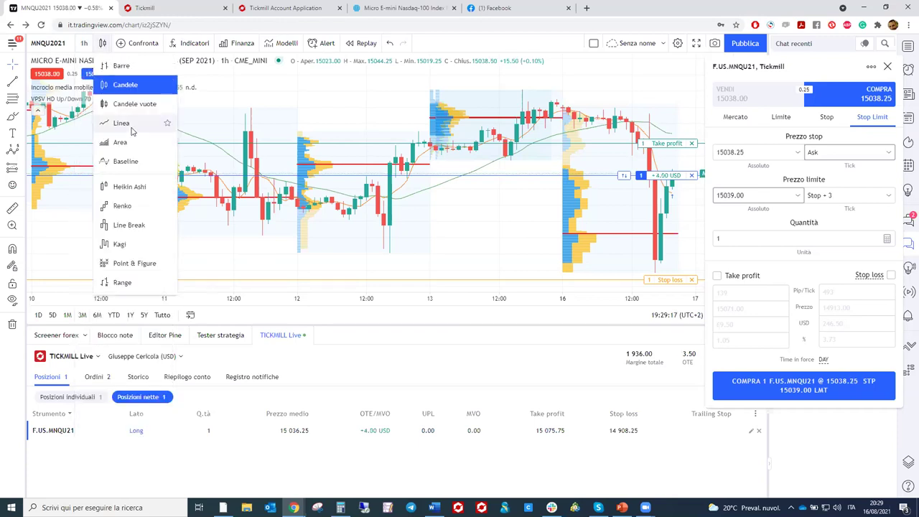
click(128, 66)
click(105, 43)
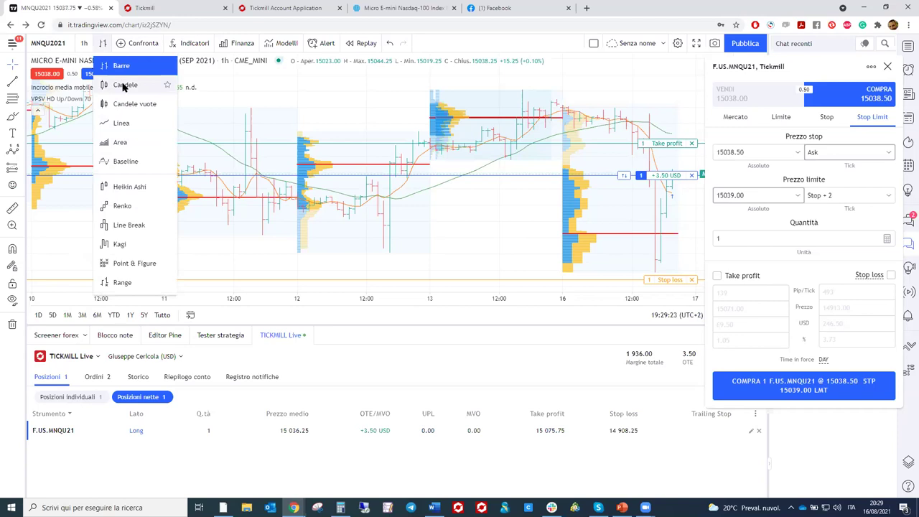
click(119, 82)
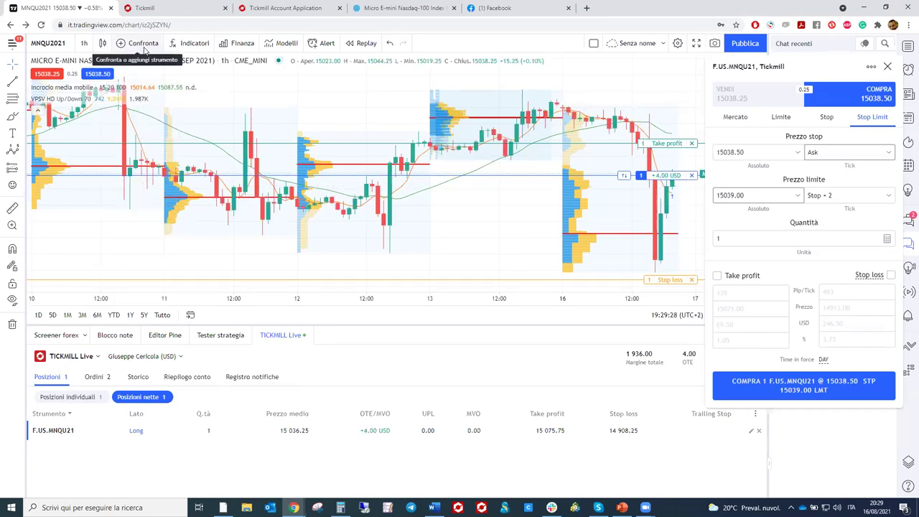
- Examine the instruments offered for comparison with the current chart and close the comparison list
click(143, 44)
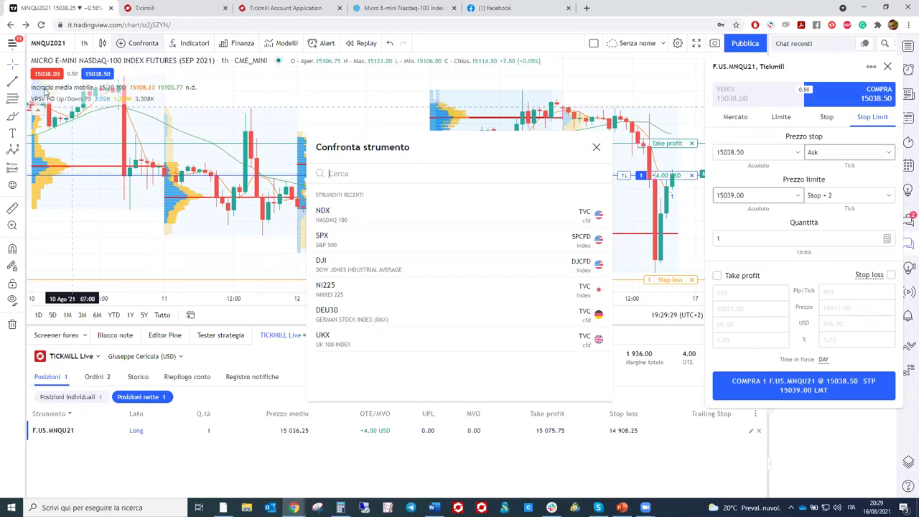
mouse_move(375, 244)
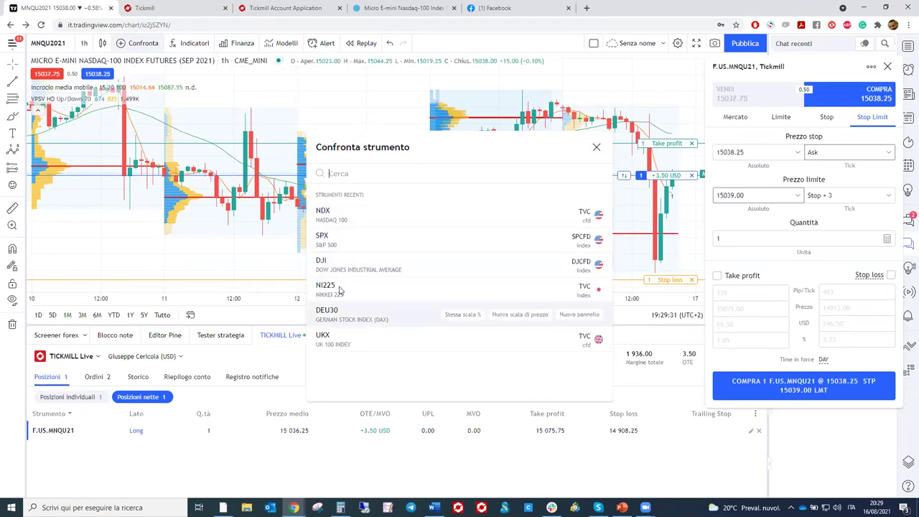
mouse_move(352, 277)
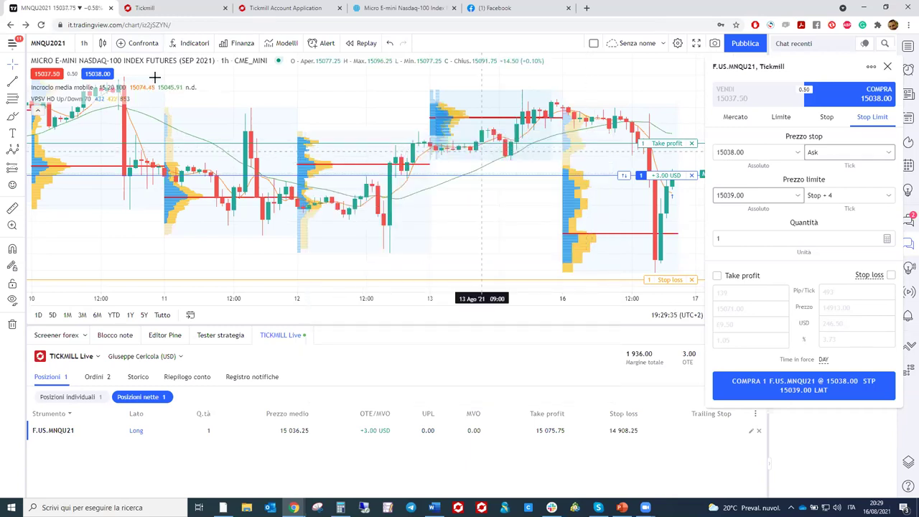
- Look through the personal scripts and the built-in indicators and strategies, with the indicator window moved aside
click(190, 43)
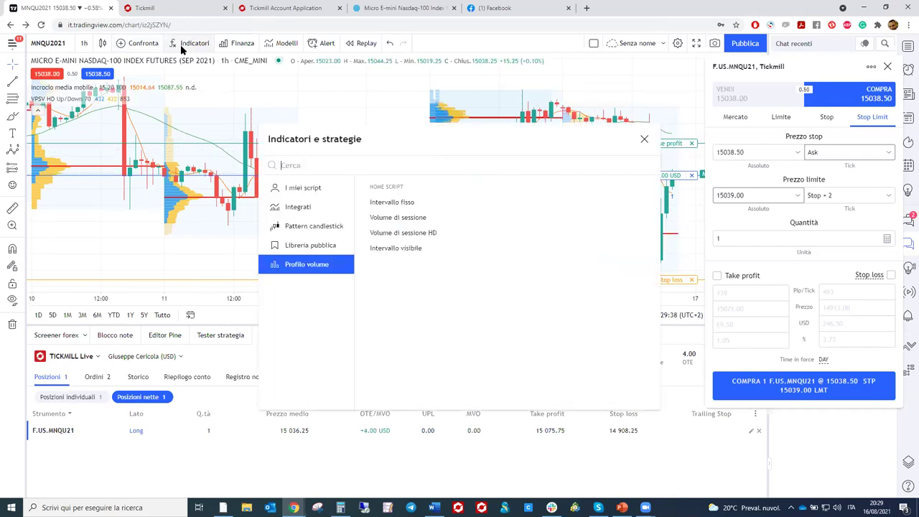
drag(434, 132, 234, 72)
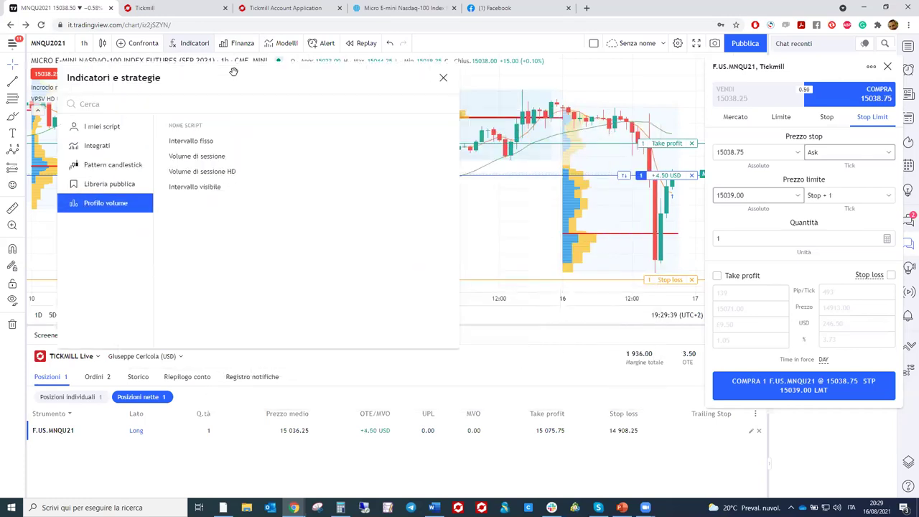
click(106, 127)
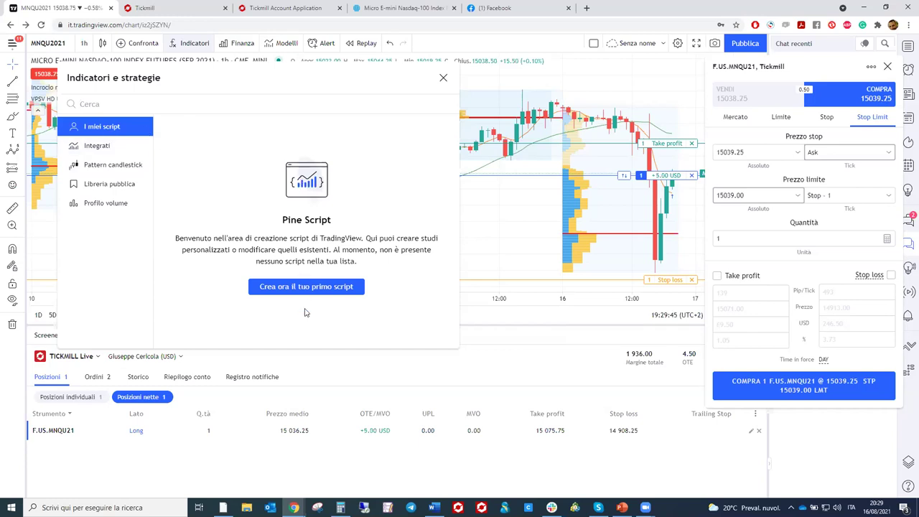
click(106, 153)
scroll(275, 248, down, 10)
scroll(275, 254, down, 3)
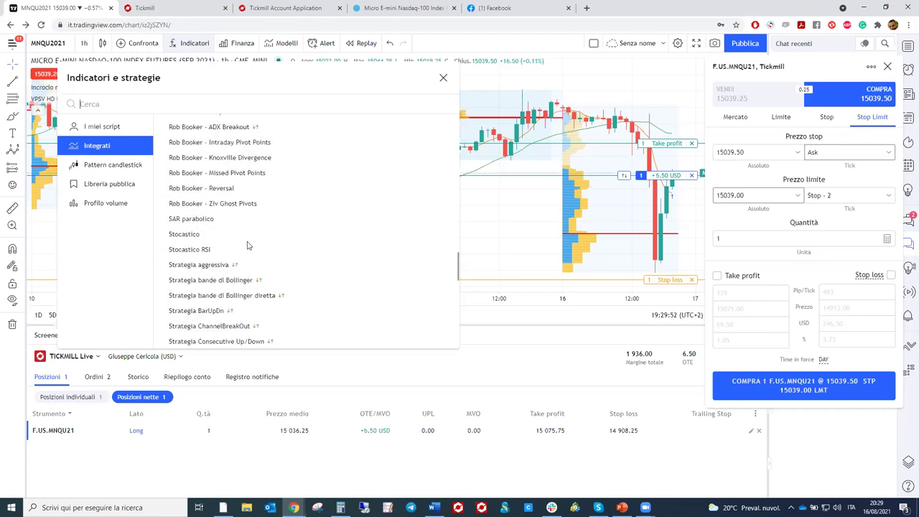
- Add the Doji indicator from the candlestick patterns to the chart and view its marks
click(111, 170)
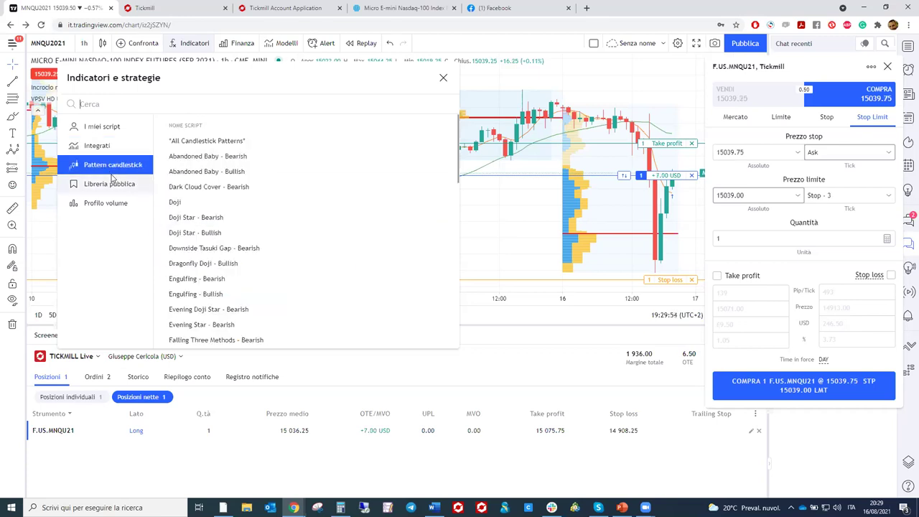
scroll(221, 300, down, 3)
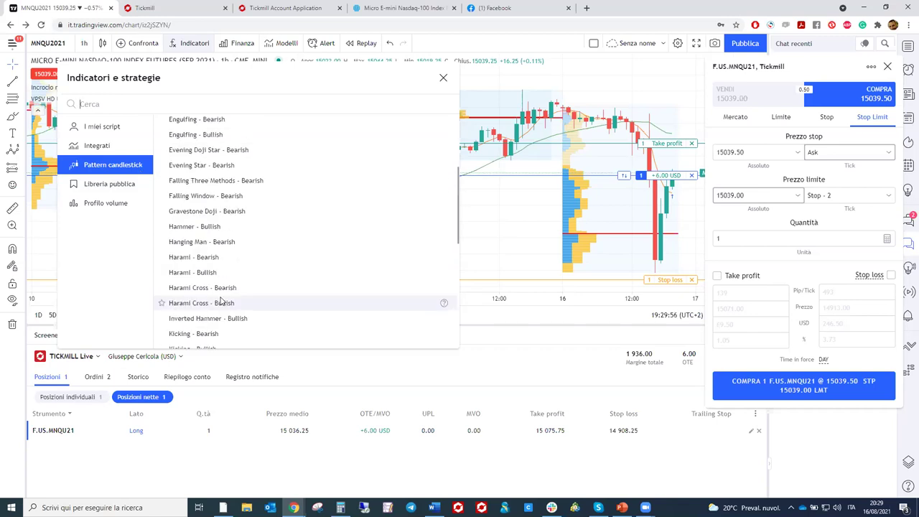
scroll(221, 300, up, 3)
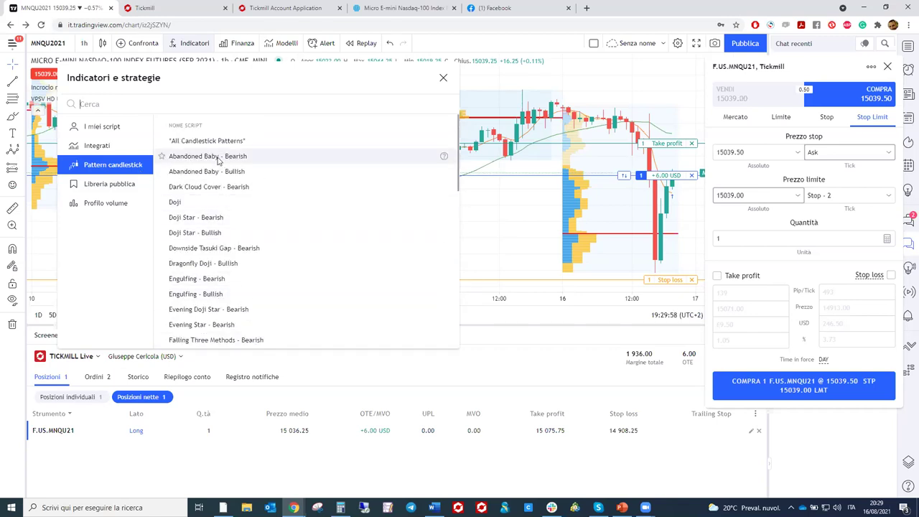
click(206, 204)
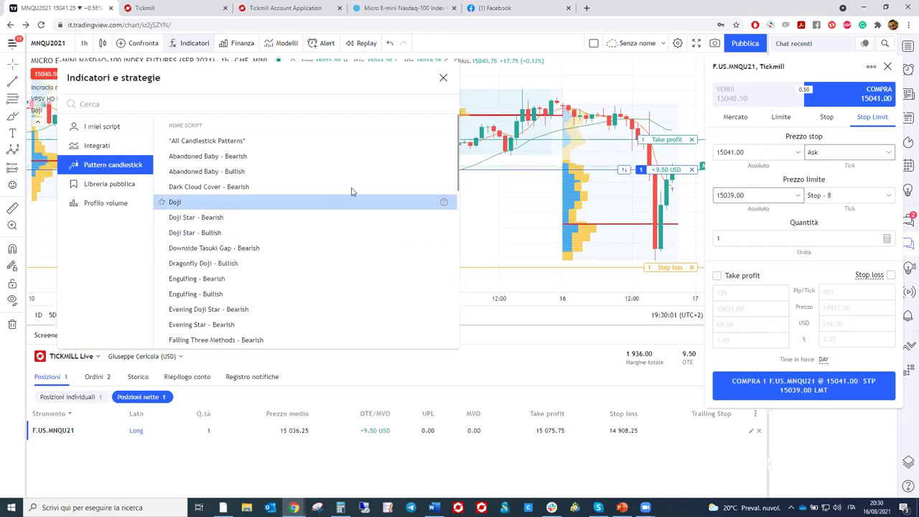
double_click(223, 204)
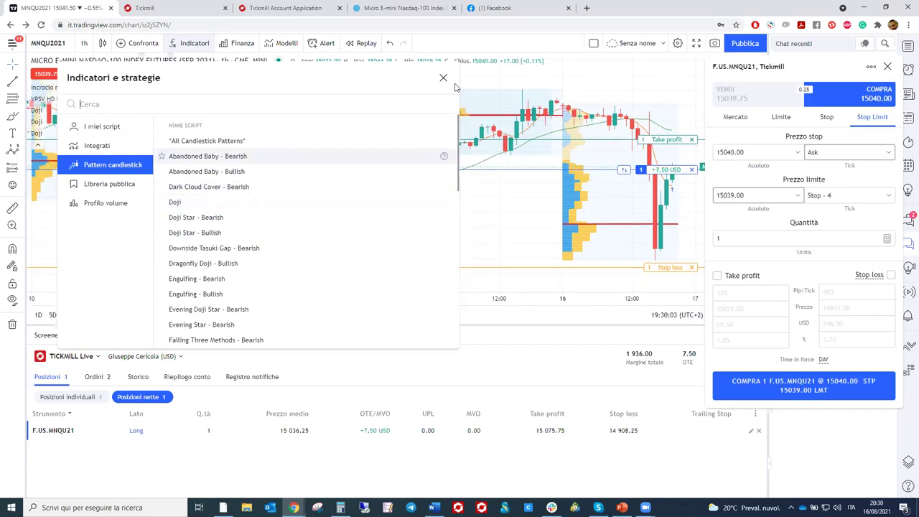
click(466, 109)
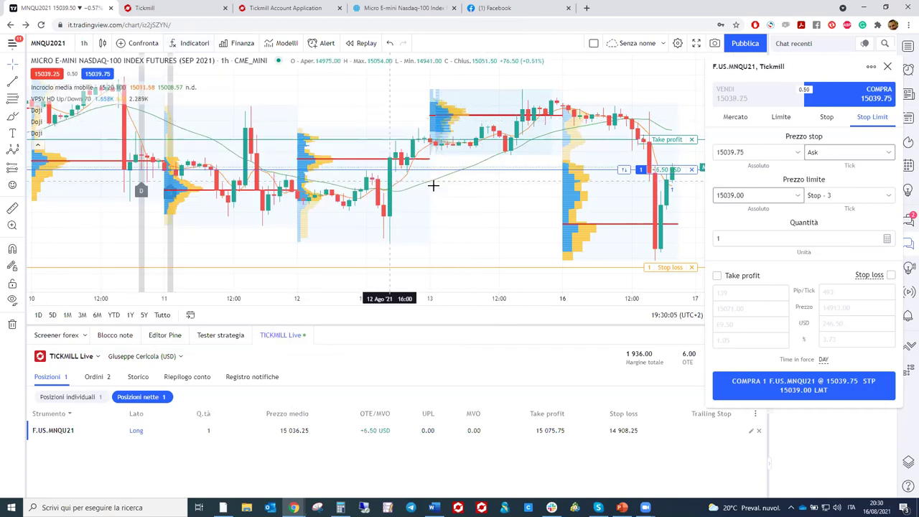
scroll(308, 185, down, 3)
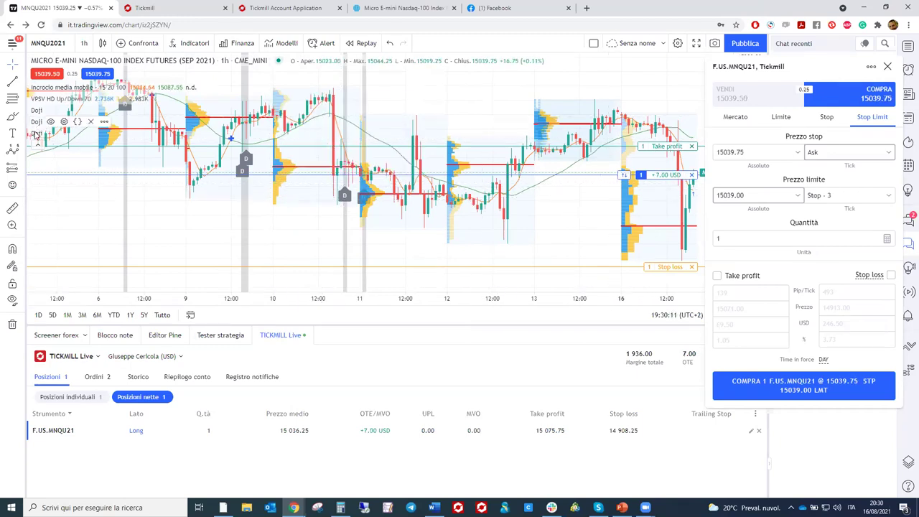
- Remove all the Doji indicators from the chart
click(91, 134)
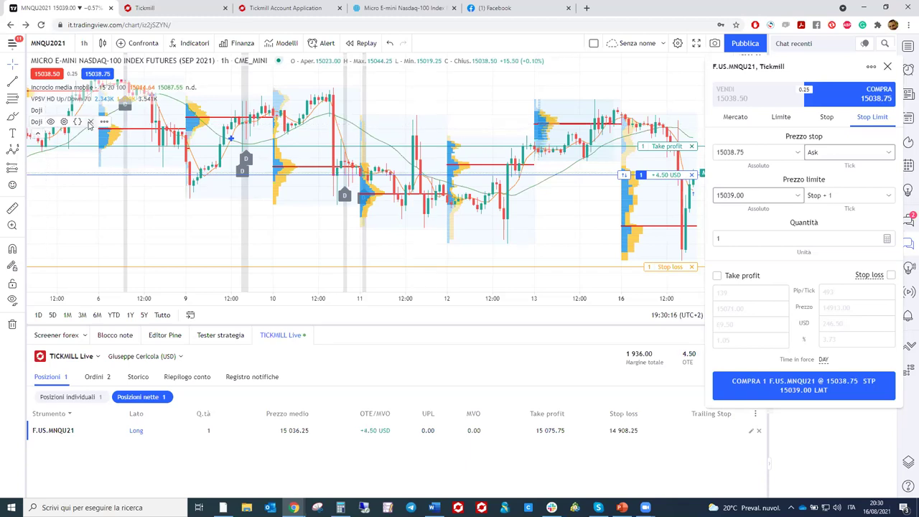
click(91, 121)
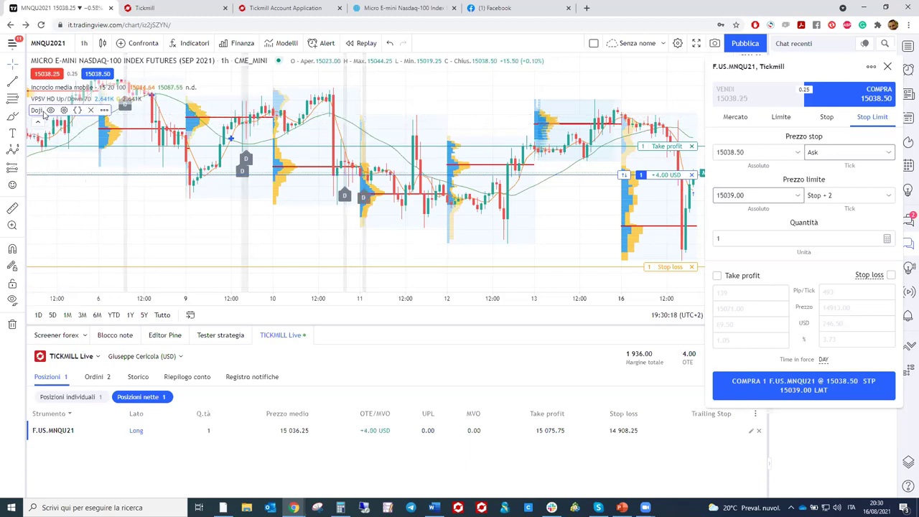
click(90, 109)
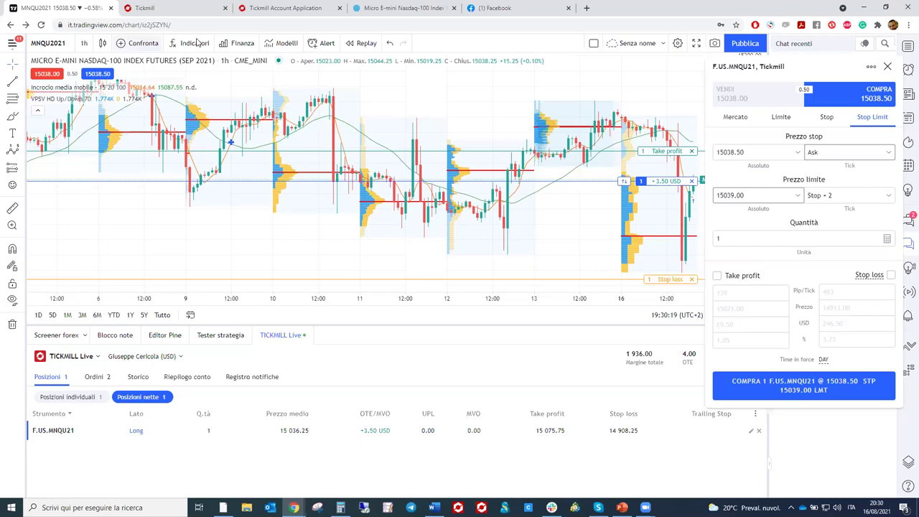
- Browse the public indicator library and add the SuperTrend script to the chart
click(198, 43)
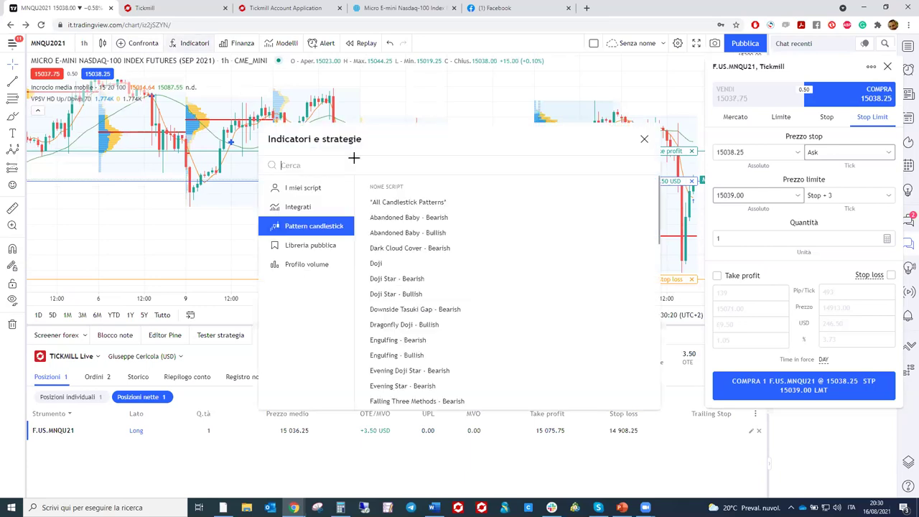
click(304, 245)
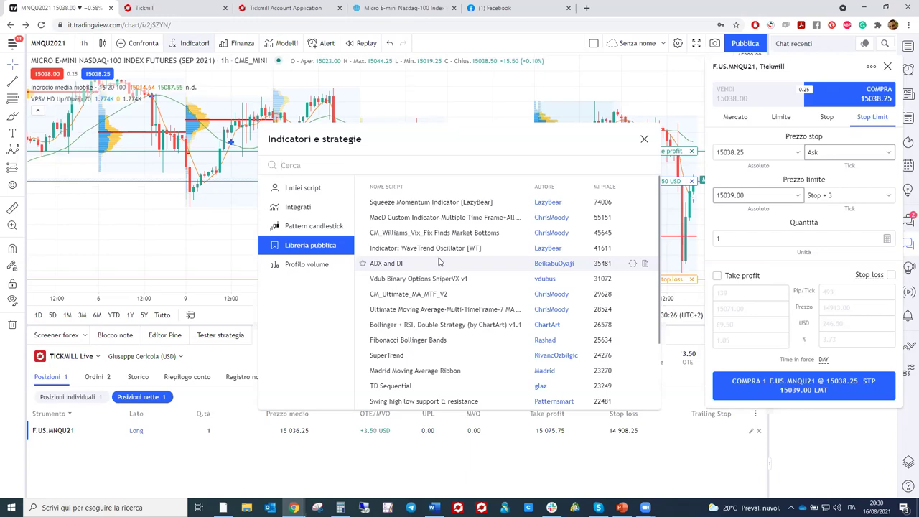
scroll(433, 269, down, 3)
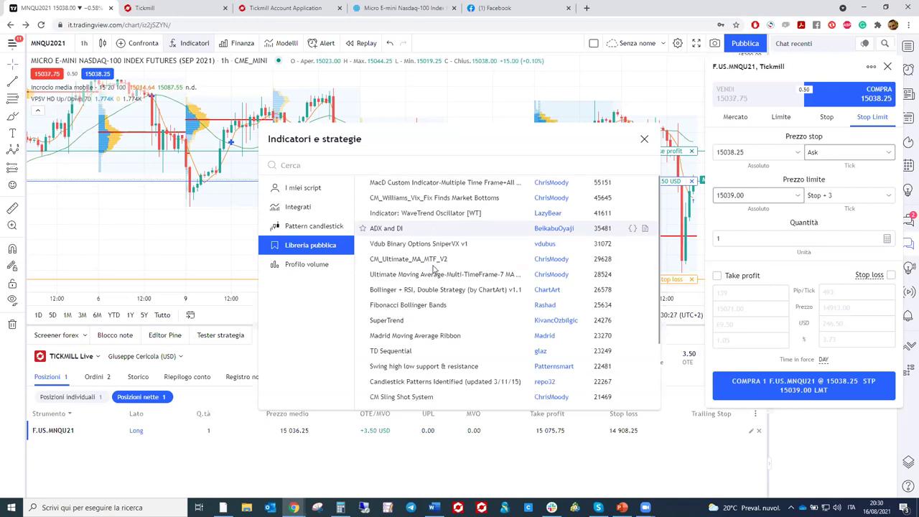
scroll(434, 279, down, 15)
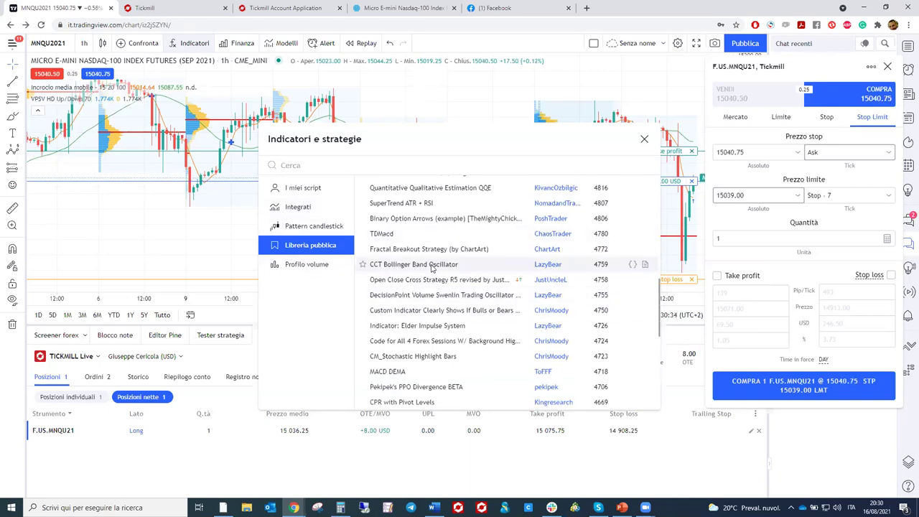
scroll(432, 265, up, 20)
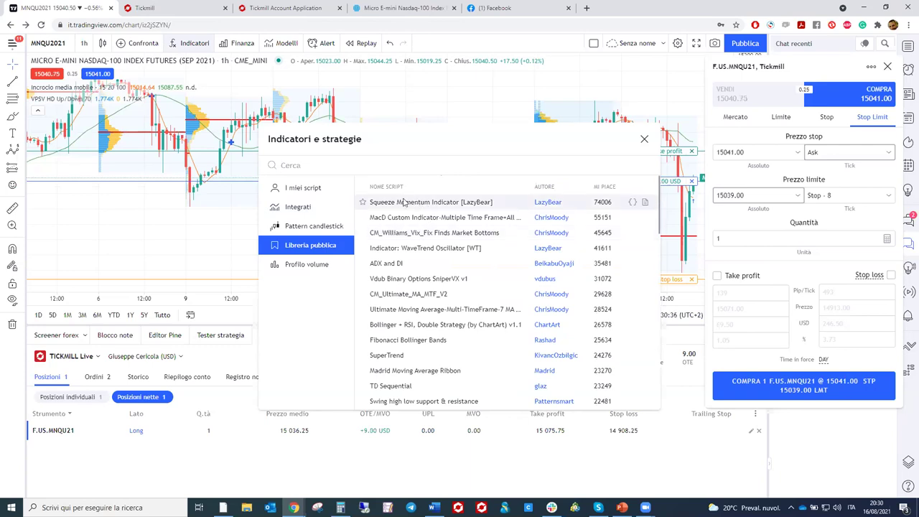
click(422, 356)
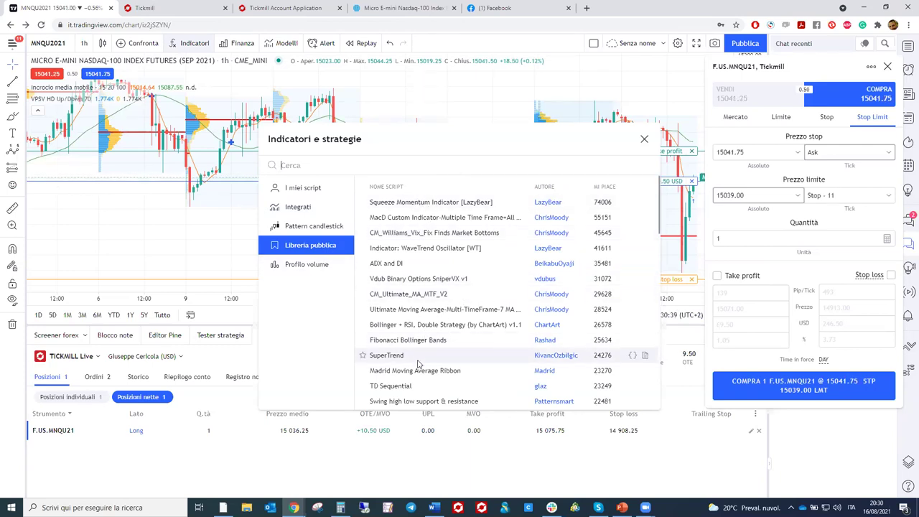
click(174, 245)
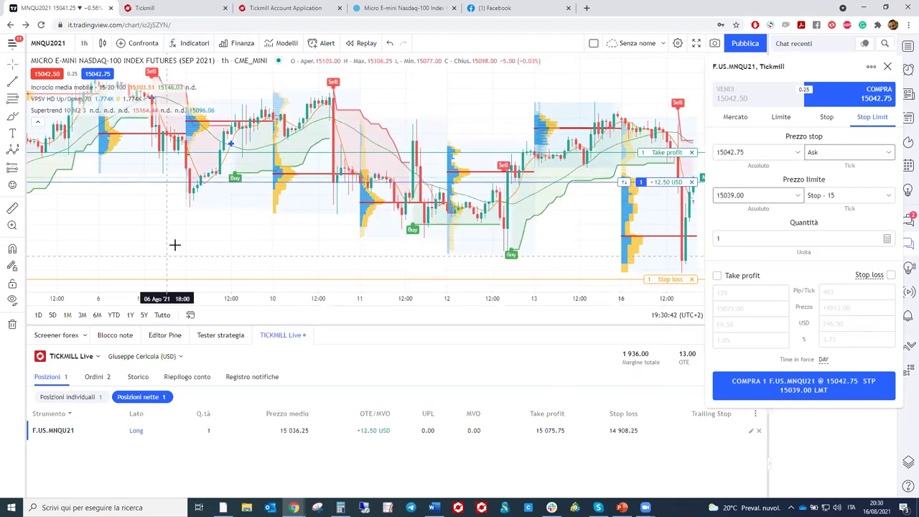
- Examine the SuperTrend buy and sell signals over the latest sessions on the chart
click(191, 43)
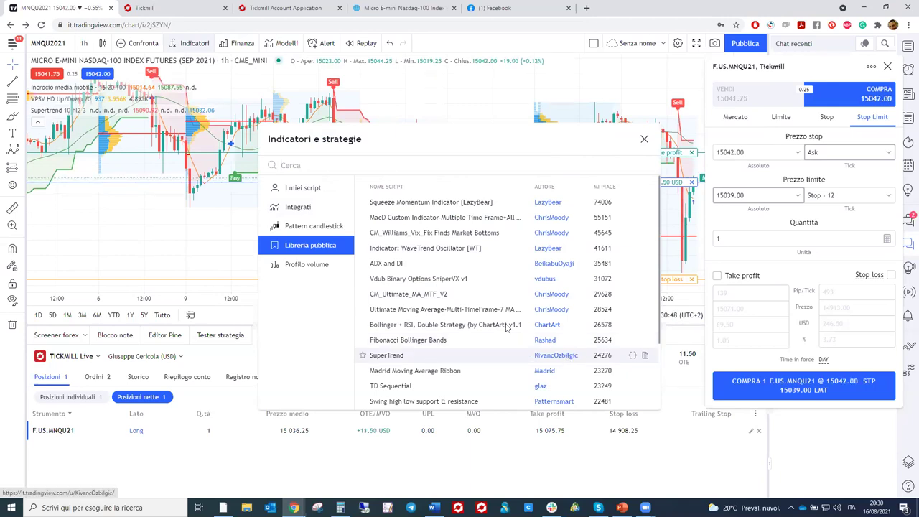
click(123, 205)
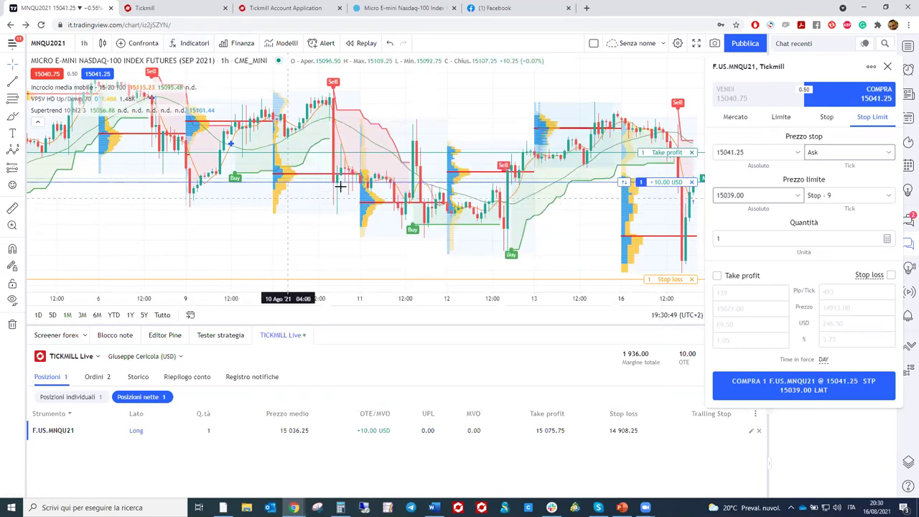
scroll(589, 181, up, 1)
scroll(601, 183, up, 1)
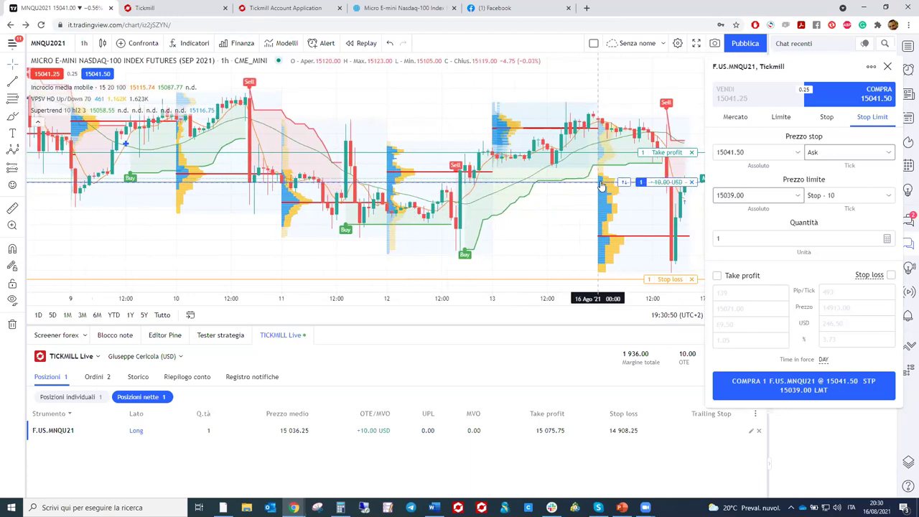
scroll(611, 180, up, 4)
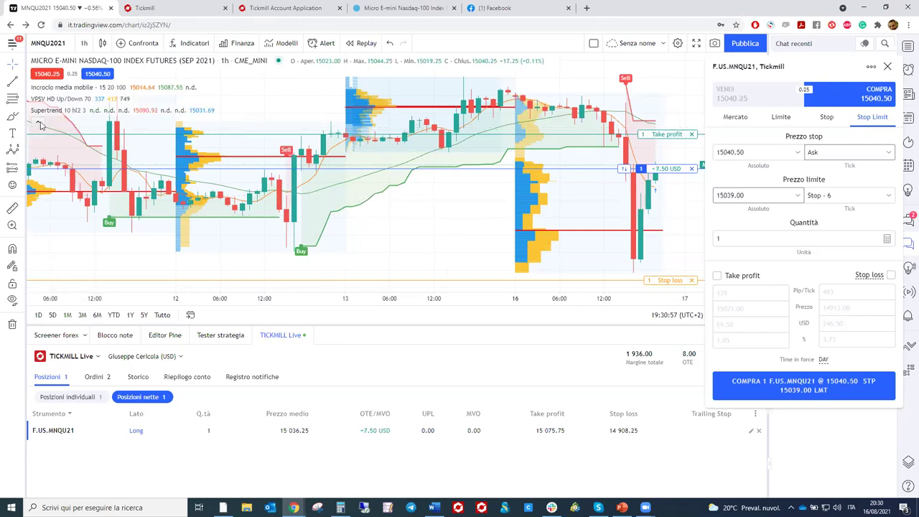
- Collapse the chart's indicator legend and expand it again
click(38, 123)
click(37, 88)
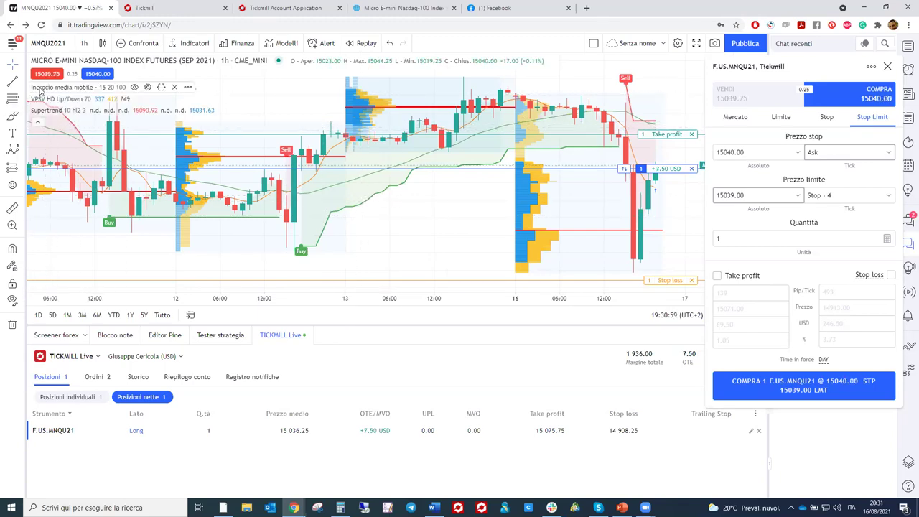
mouse_move(125, 110)
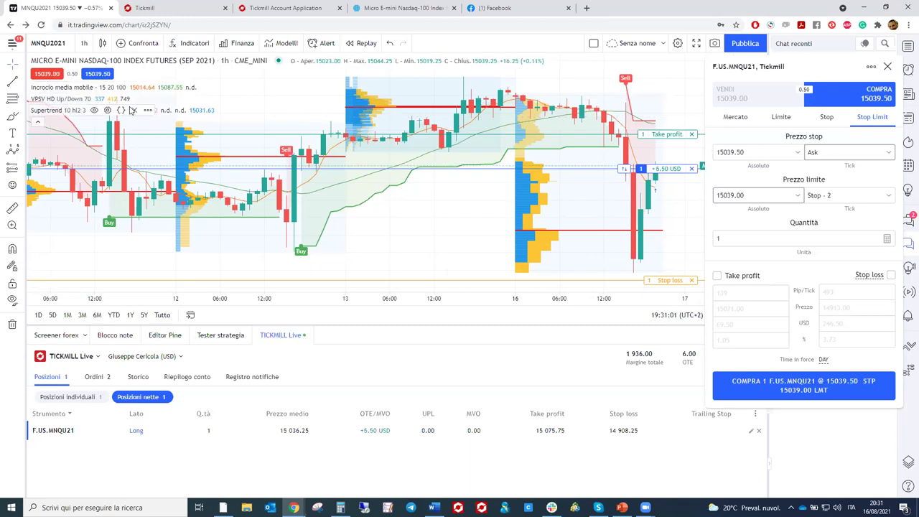
- Remove the Supertrend indicator from the chart and add the Volume di sessione volume profile
click(134, 110)
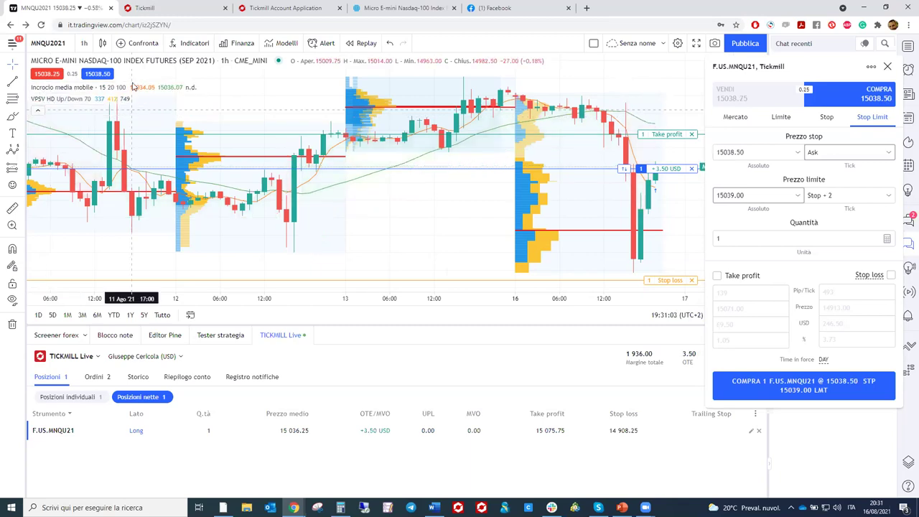
click(193, 44)
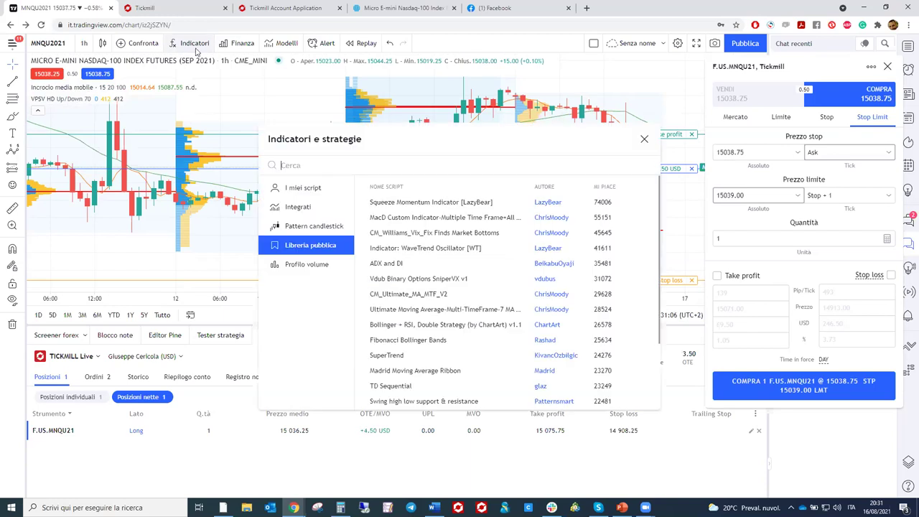
click(310, 266)
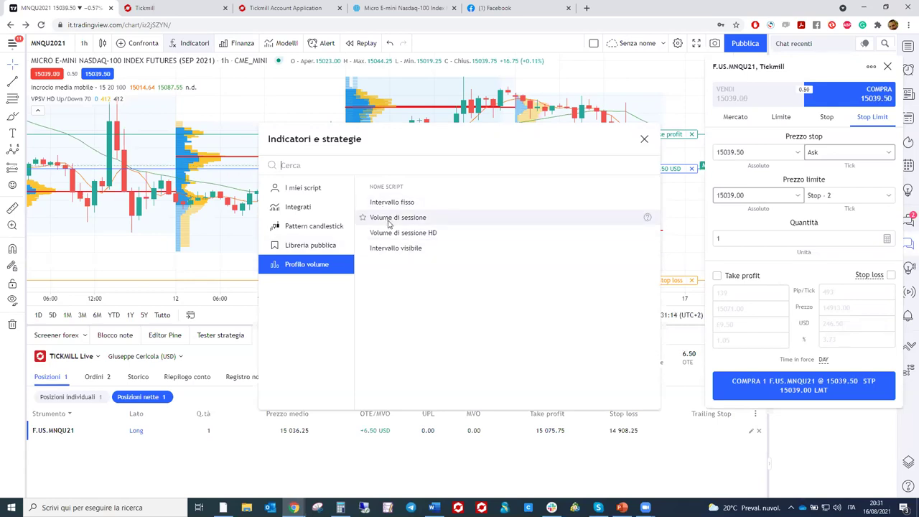
click(368, 216)
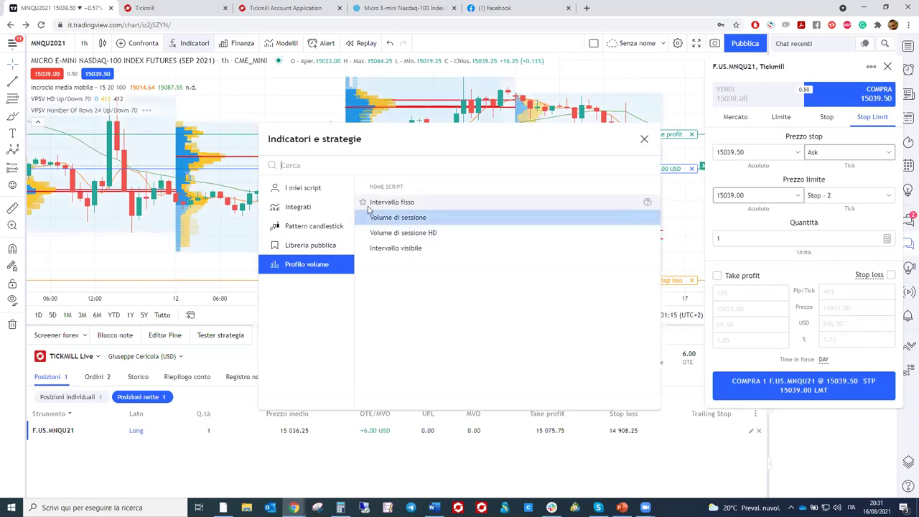
click(645, 141)
scroll(537, 214, down, 2)
scroll(537, 213, up, 2)
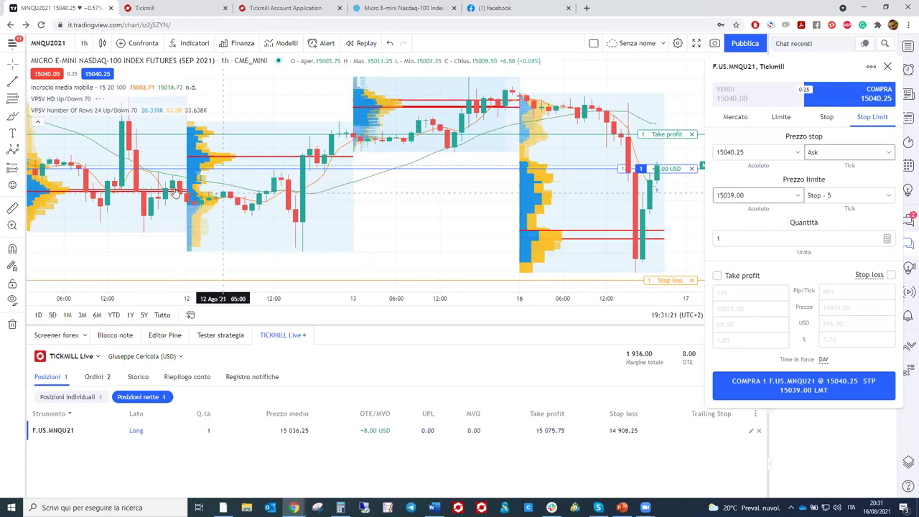
- Remove the 24-row session volume profile from the chart, keeping the HD version
click(36, 121)
click(39, 88)
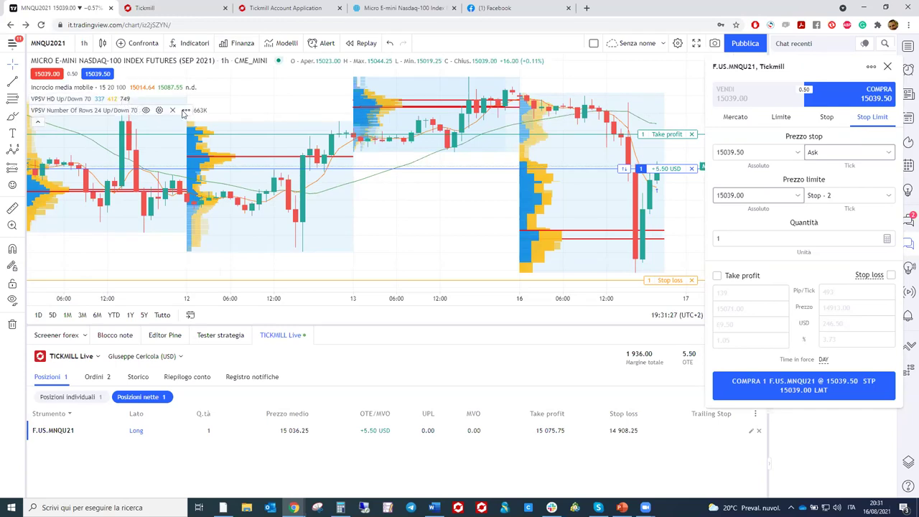
click(173, 111)
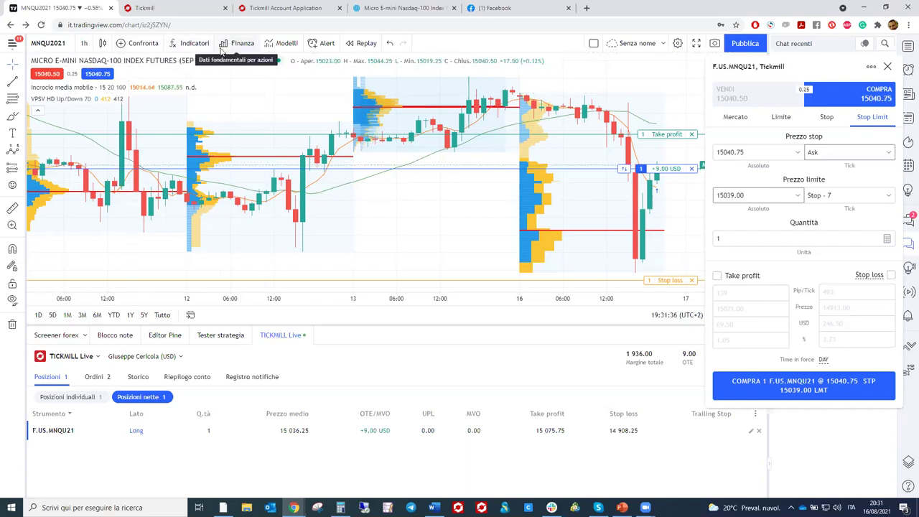
- Review the available volume profile indicators and the Finanziari metrics list, adding nothing to the chart
click(196, 46)
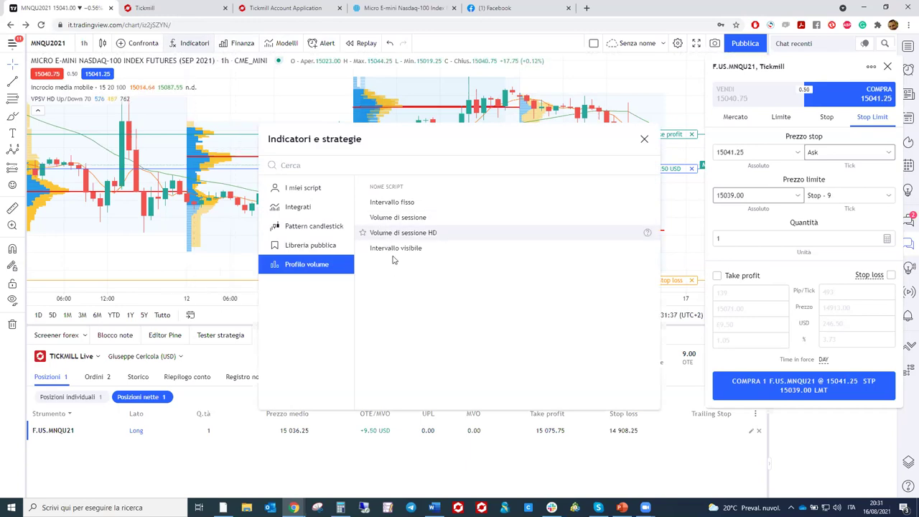
click(645, 137)
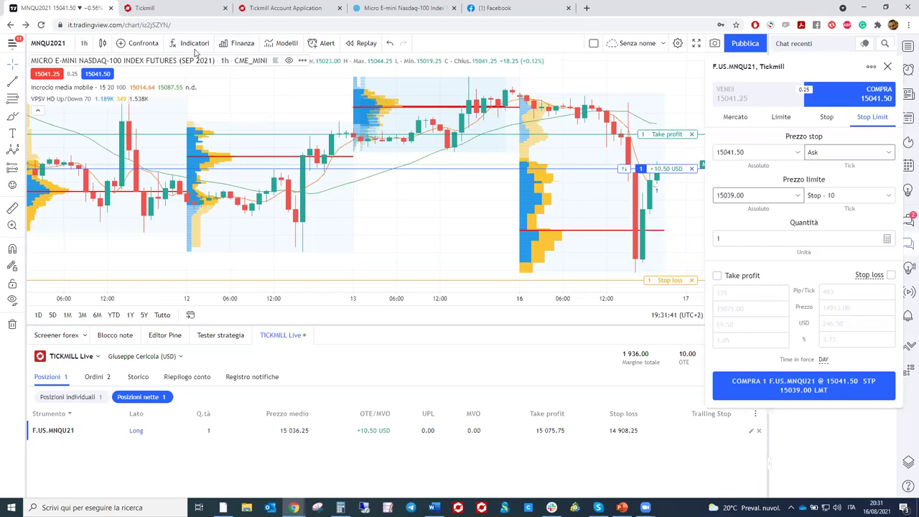
click(229, 49)
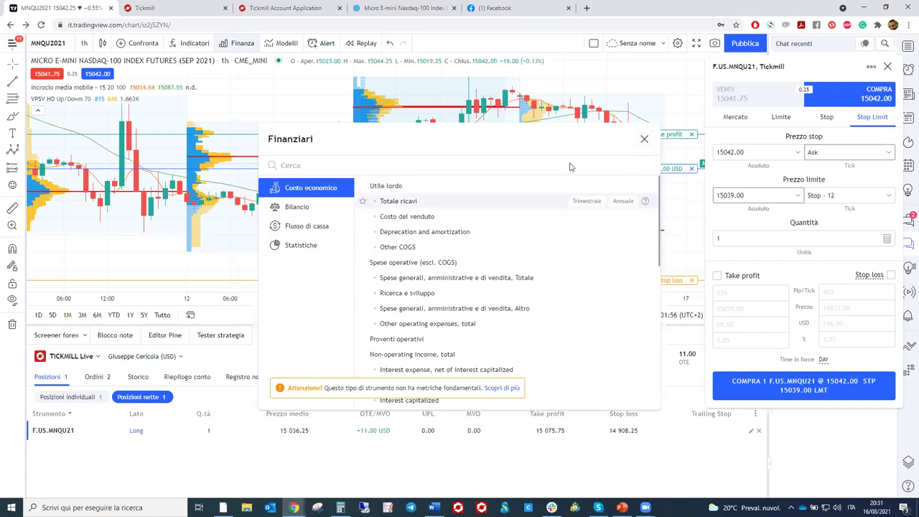
click(643, 140)
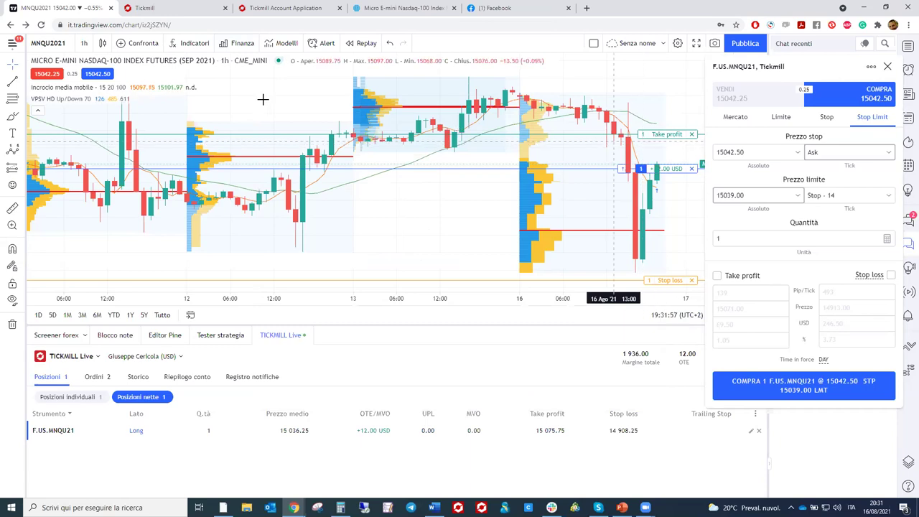
- Apply the Bill Williams' 3 Lines indicator template to the chart and undo it
click(289, 44)
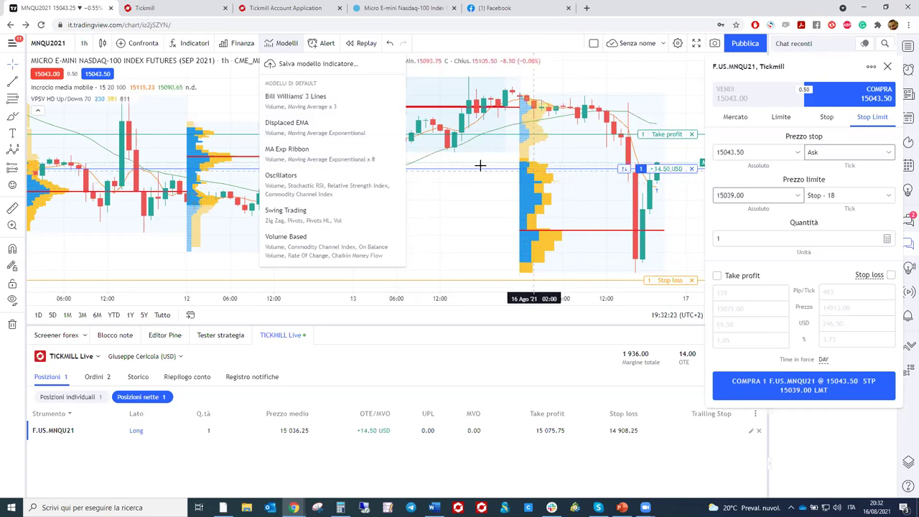
click(296, 98)
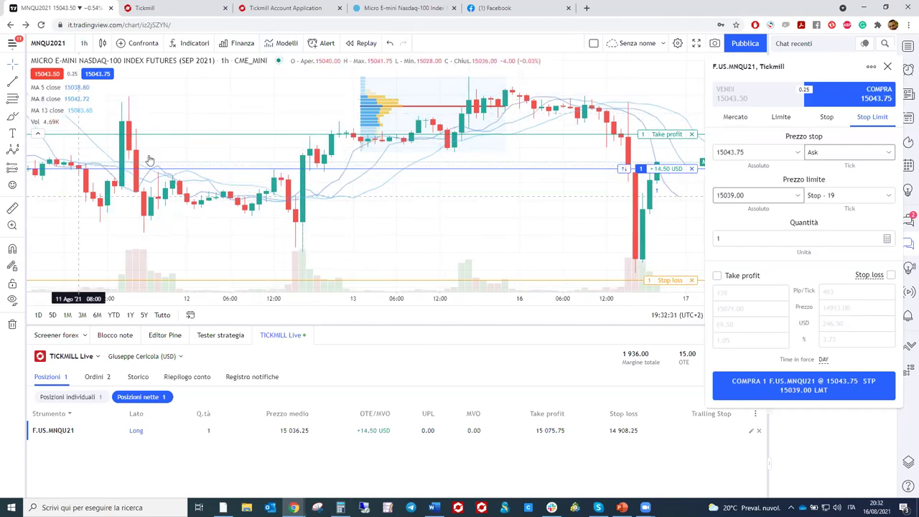
click(389, 43)
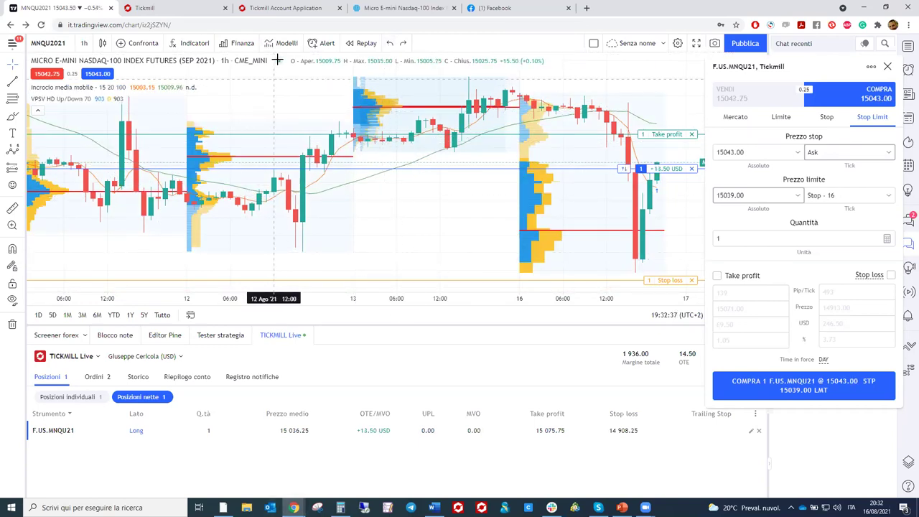
- Review the condition types for a new alert on MNQU2021 and close the dialog without creating one
click(327, 43)
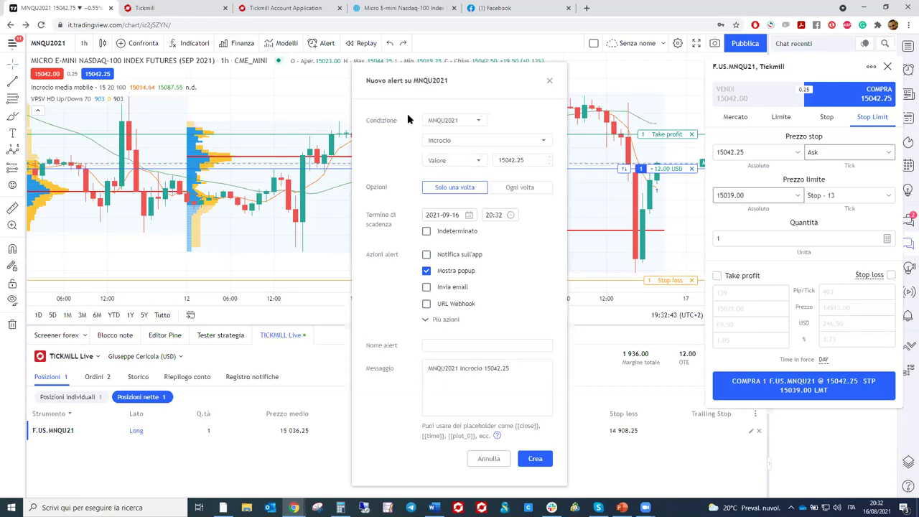
click(472, 142)
click(472, 142)
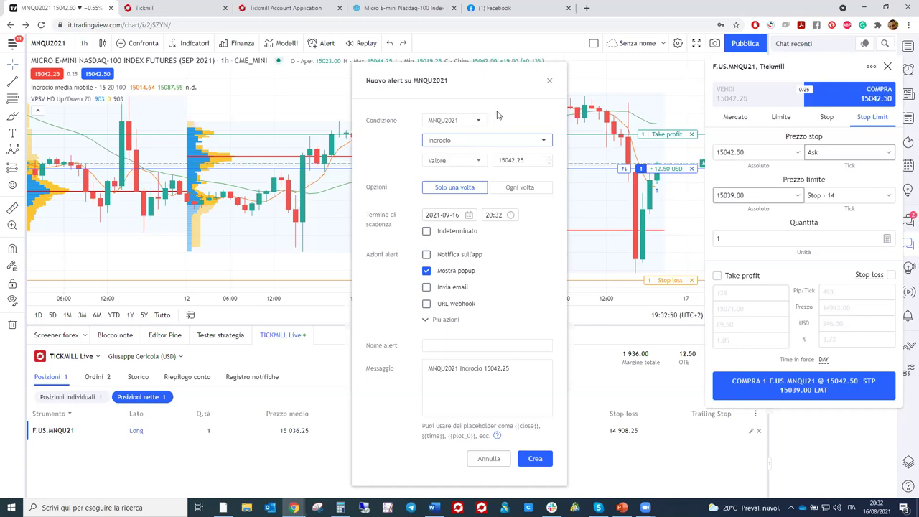
click(550, 83)
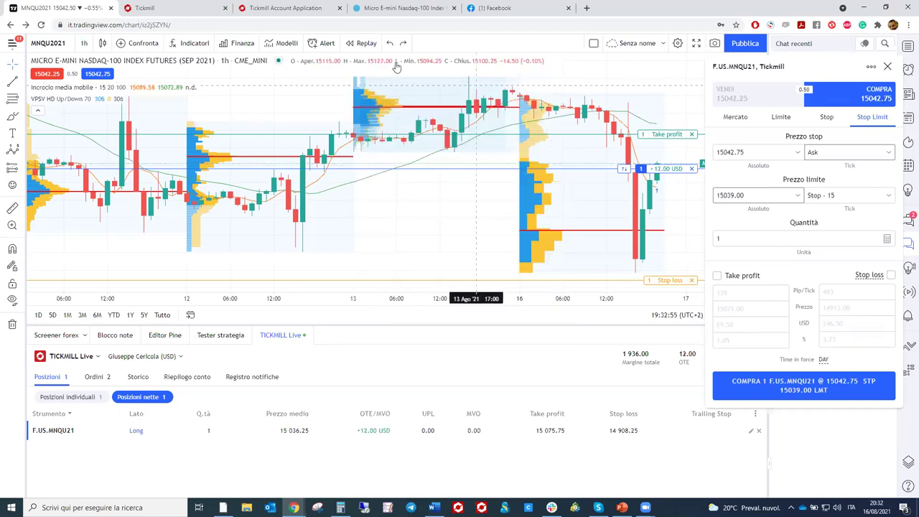
- Examine the additional alert actions, such as sound and email-to-SMS, and leave without creating an alert
click(320, 44)
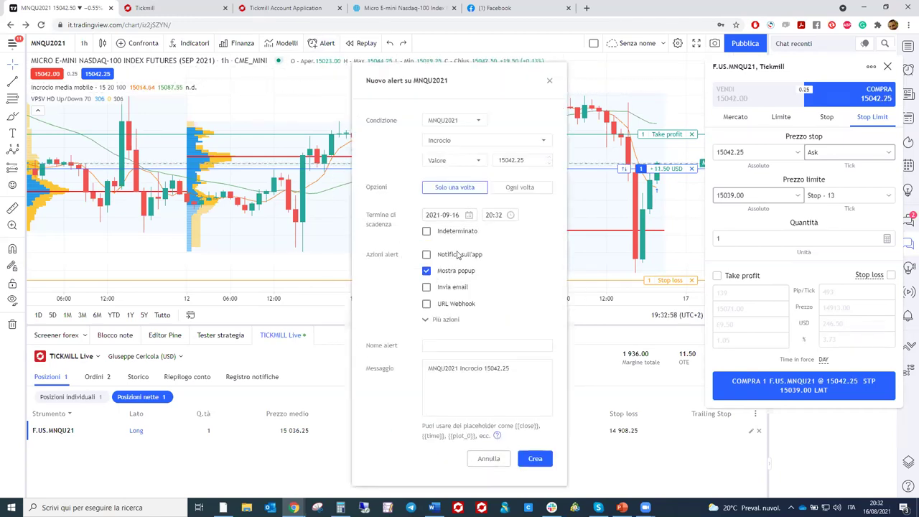
click(426, 319)
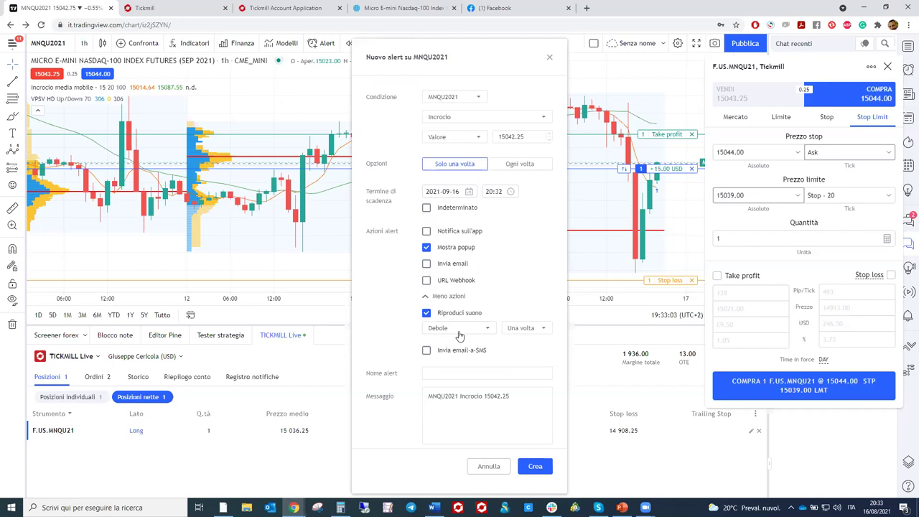
click(549, 58)
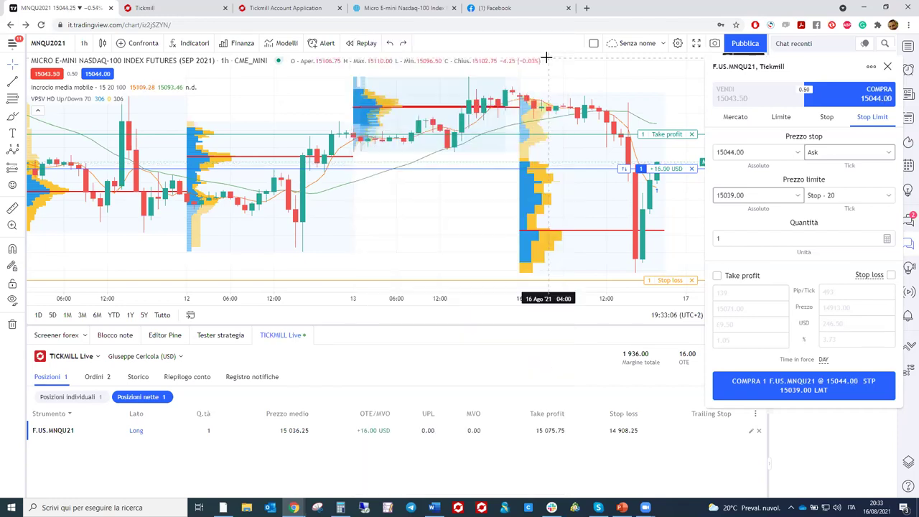
- Replay the chart's price action from 12 August 2021, 12:00, and exit replay mode
click(368, 44)
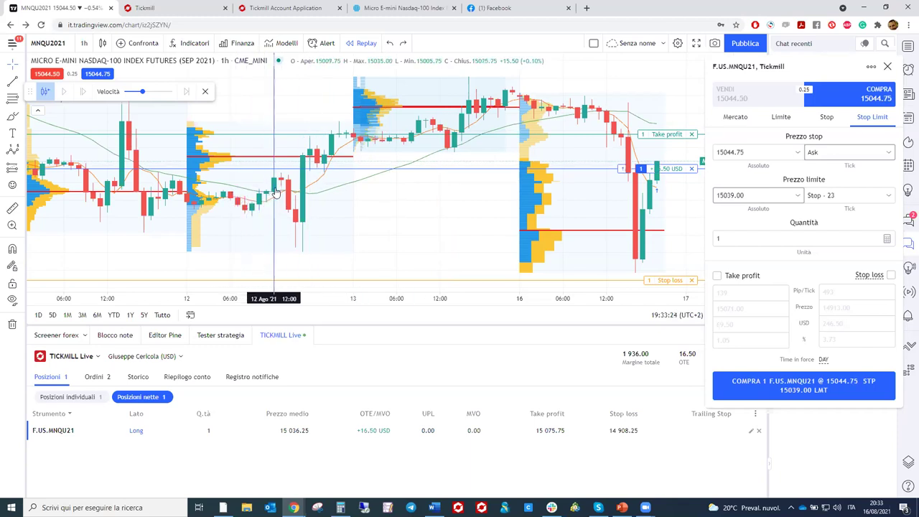
click(274, 193)
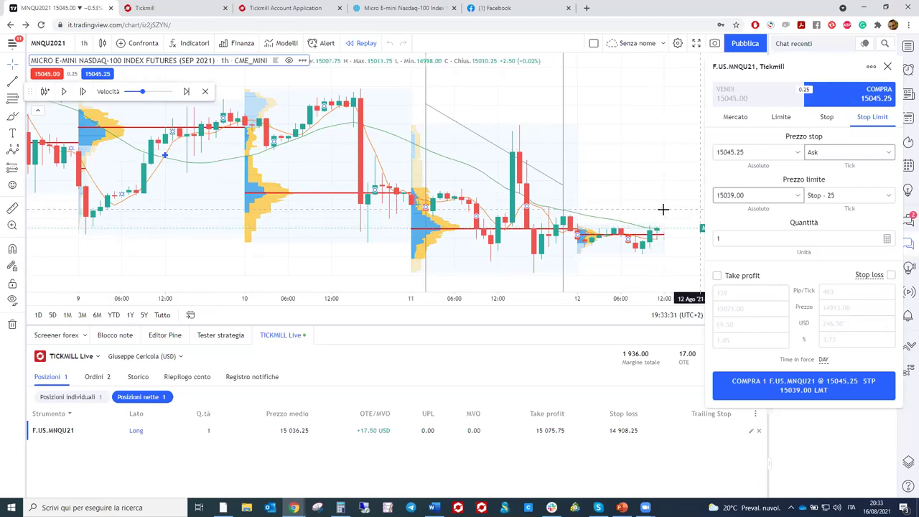
click(63, 93)
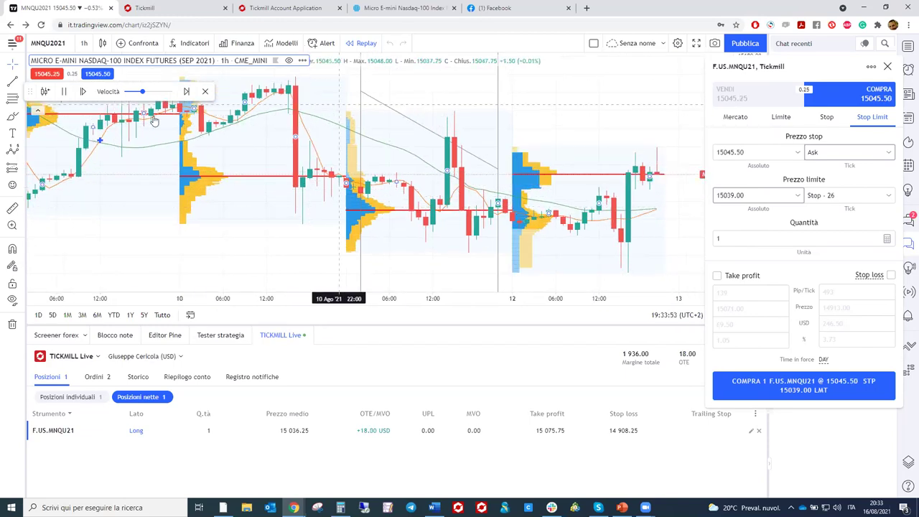
click(205, 92)
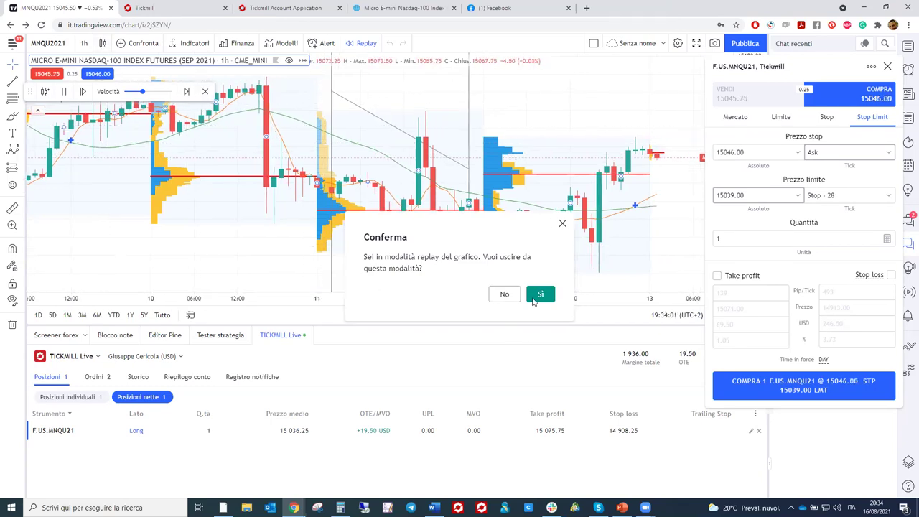
click(540, 295)
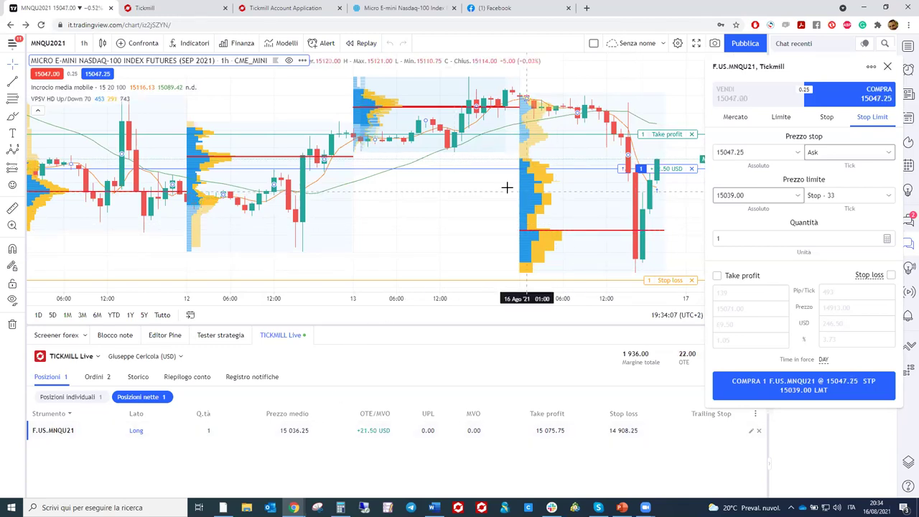
- Review the save, rename, copy and load options for the chart layout
scroll(514, 196, up, 1)
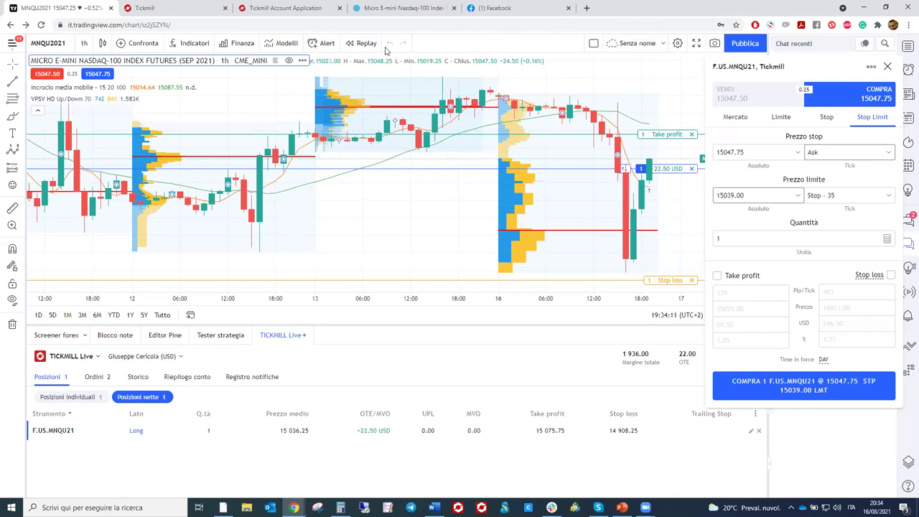
click(662, 44)
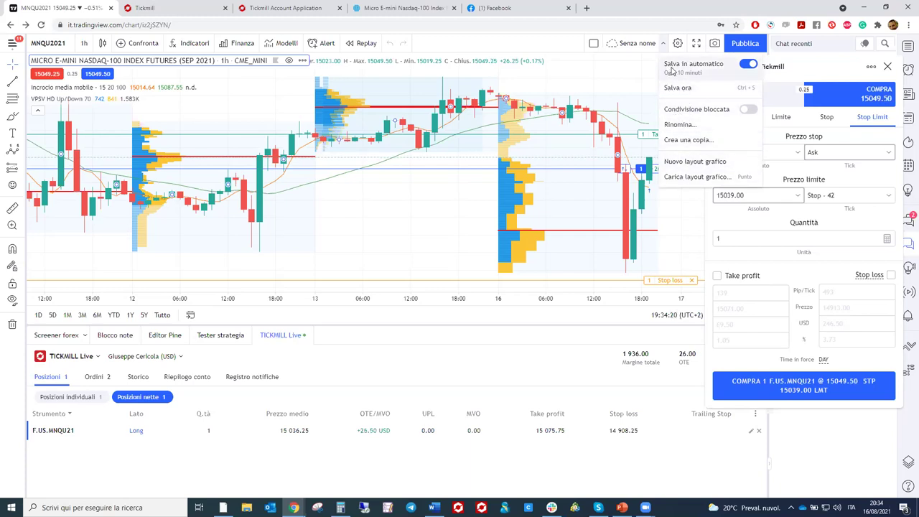
click(641, 52)
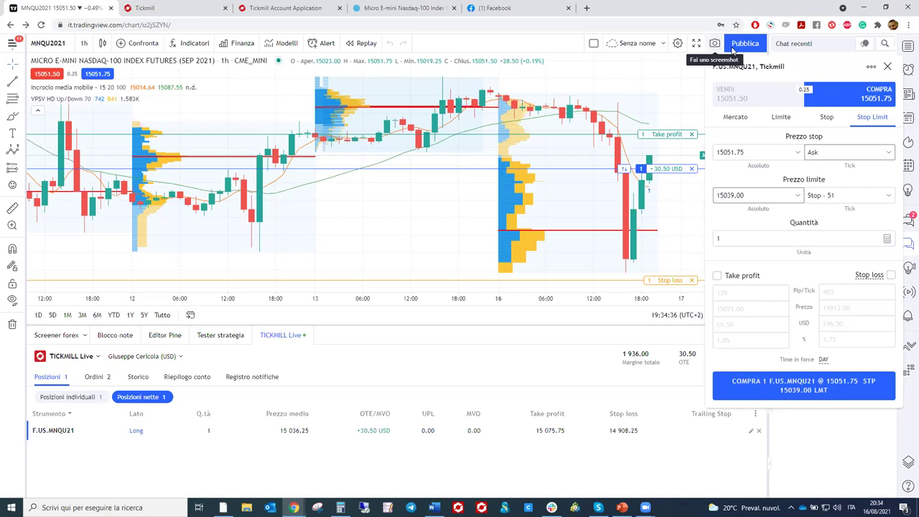
- View the form for publishing a trading idea and close it without sharing anything
click(735, 48)
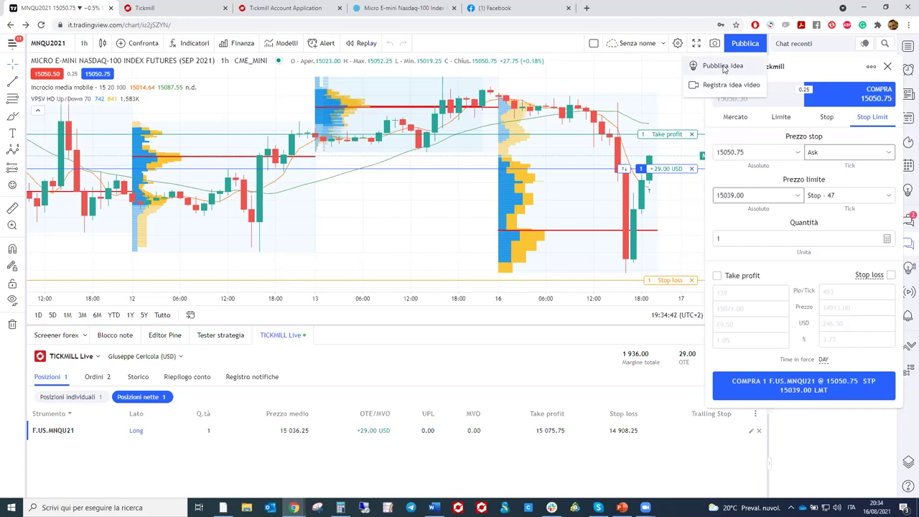
click(723, 66)
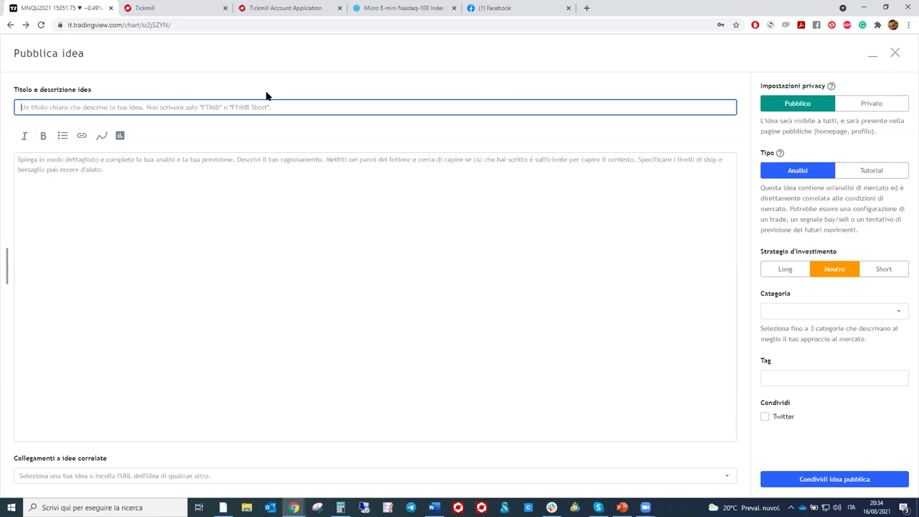
click(897, 54)
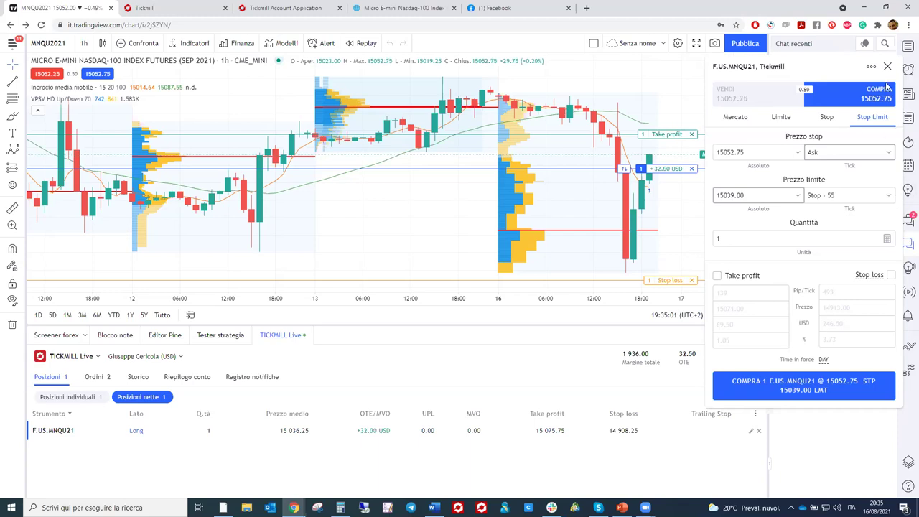
- Move the order ticket over the chart to uncover the opened watchlist, and close the watchlist
click(906, 44)
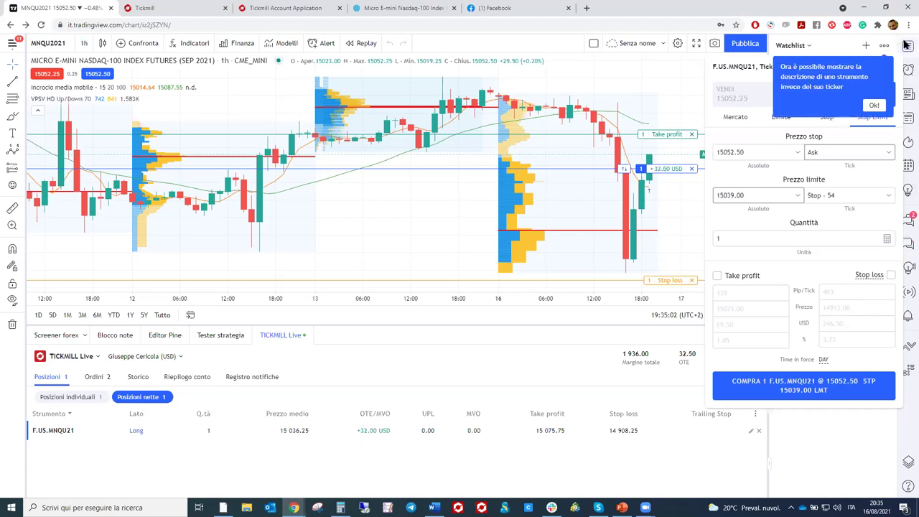
click(874, 106)
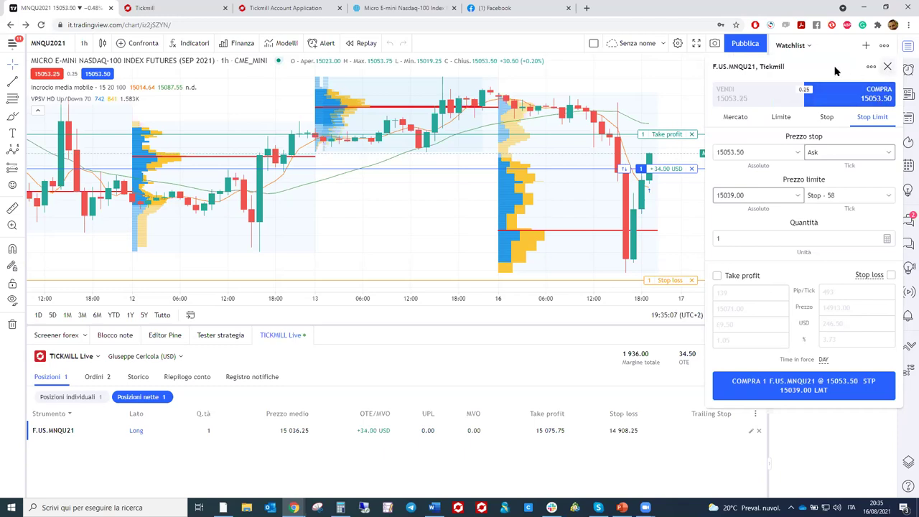
drag(823, 66, 633, 60)
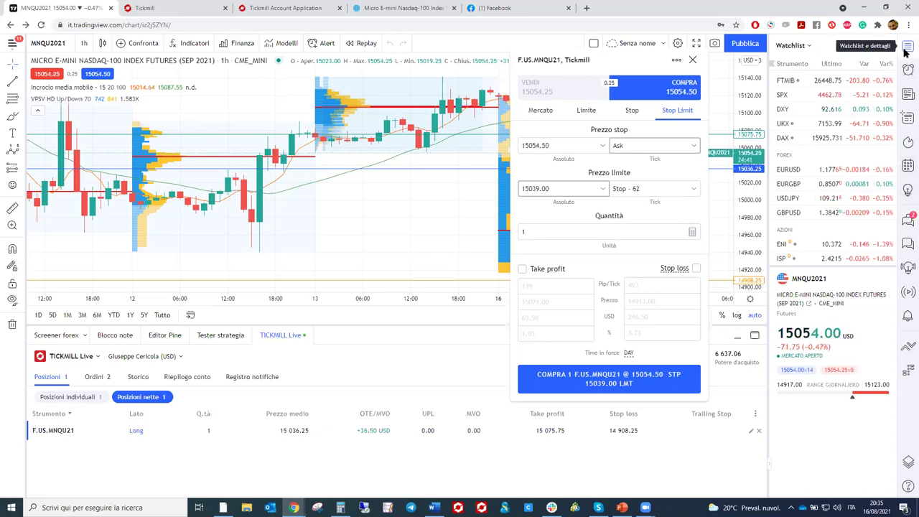
click(908, 47)
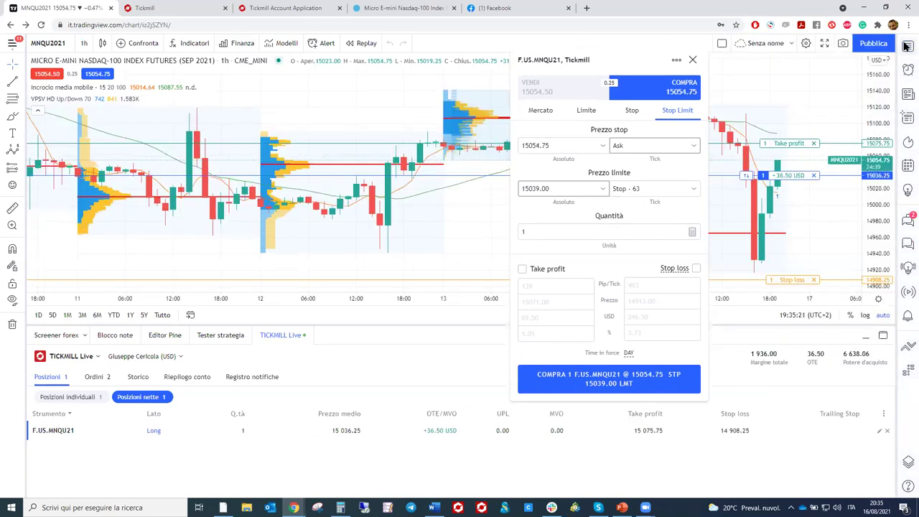
- Reopen the watchlist and look through its indices, forex, stocks, futures and crypto symbols
click(908, 46)
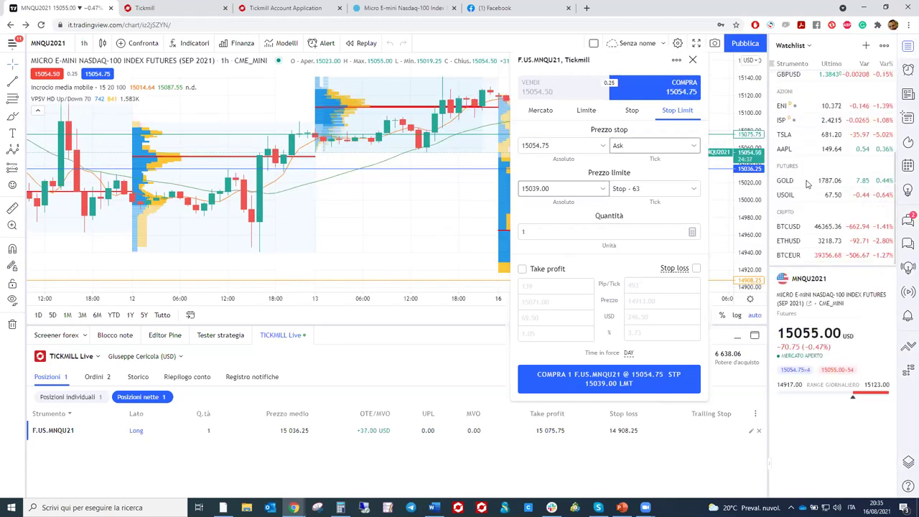
scroll(826, 181, up, 1)
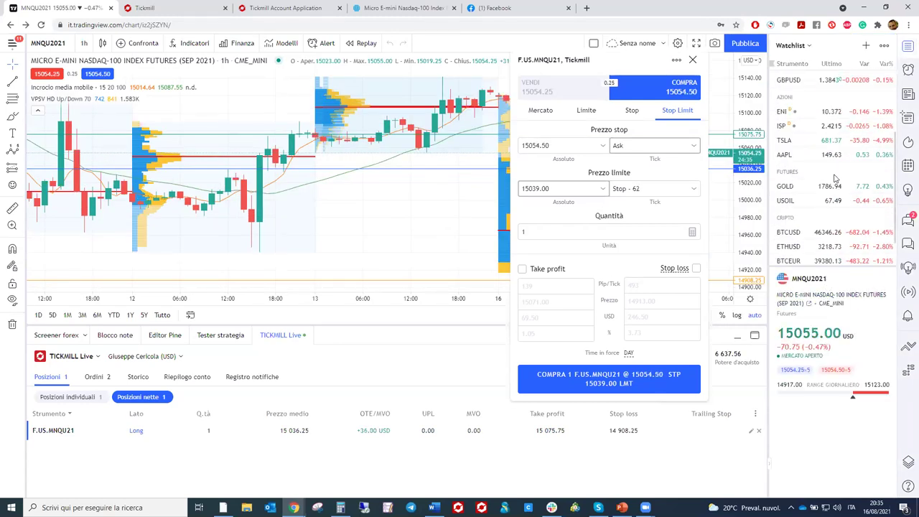
scroll(833, 180, up, 5)
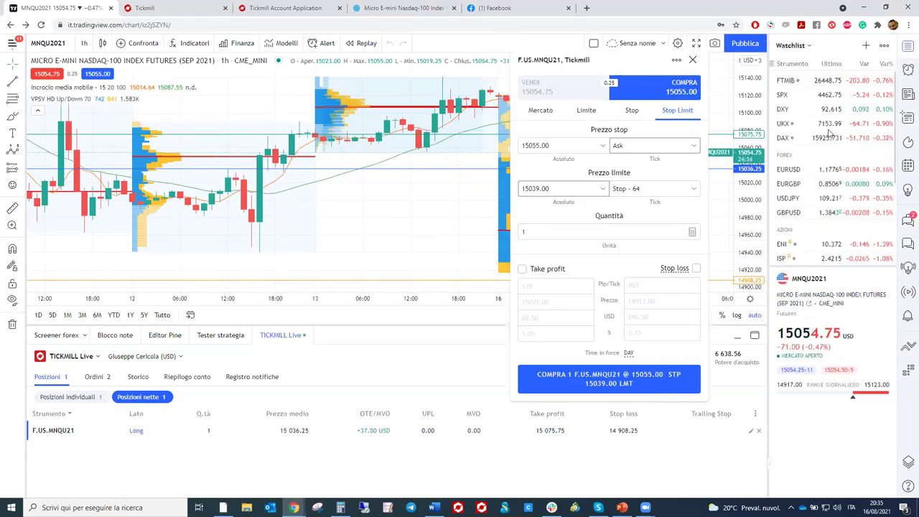
- View the alerts, the news headlines for MNQU2021, the hotlists and the economic calendar in turn
click(906, 71)
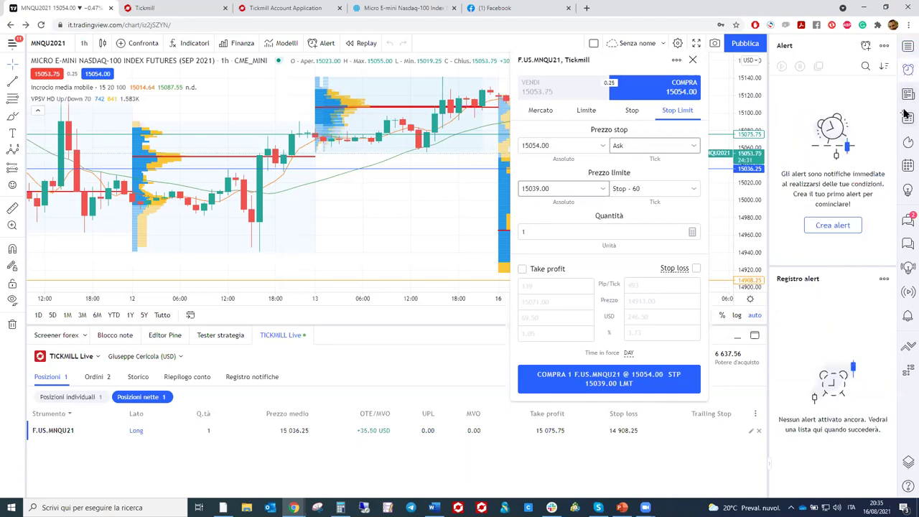
click(906, 115)
click(907, 104)
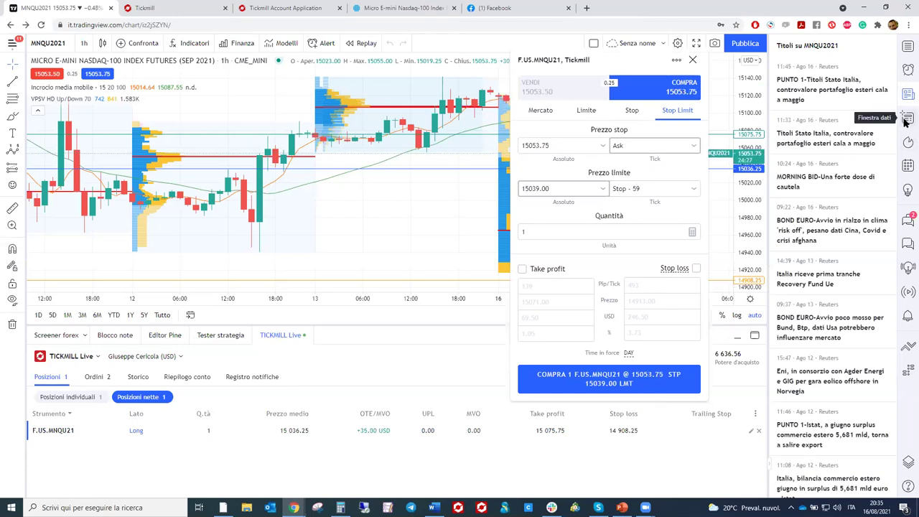
click(906, 121)
click(907, 146)
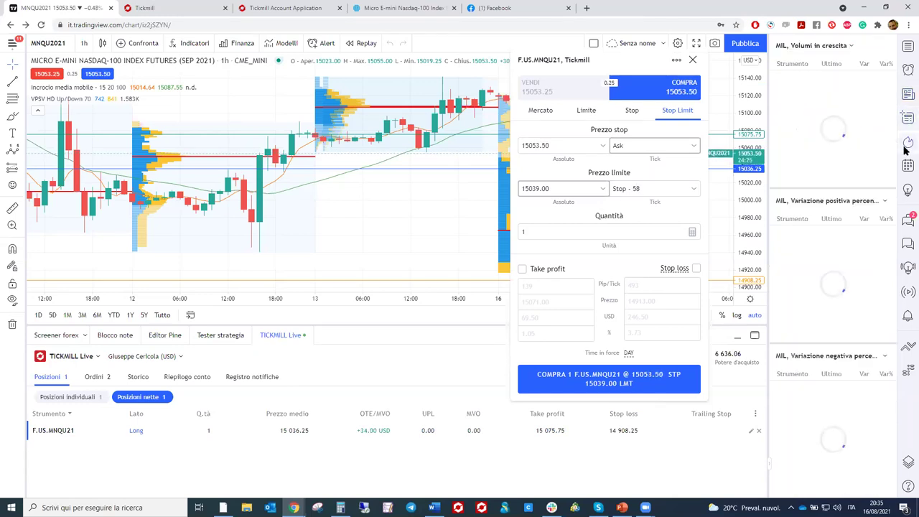
click(907, 167)
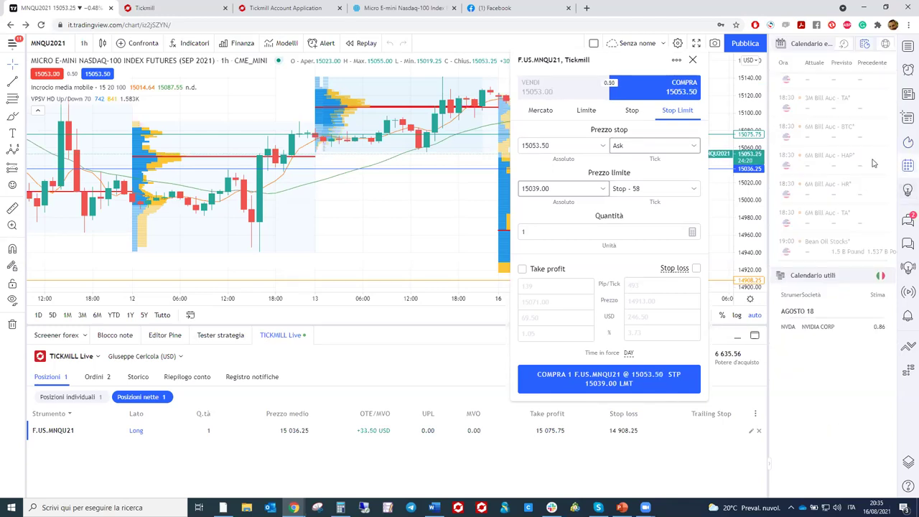
- View the personal ideas list and look back through the messages in the Azioni & Indici public chat
click(907, 192)
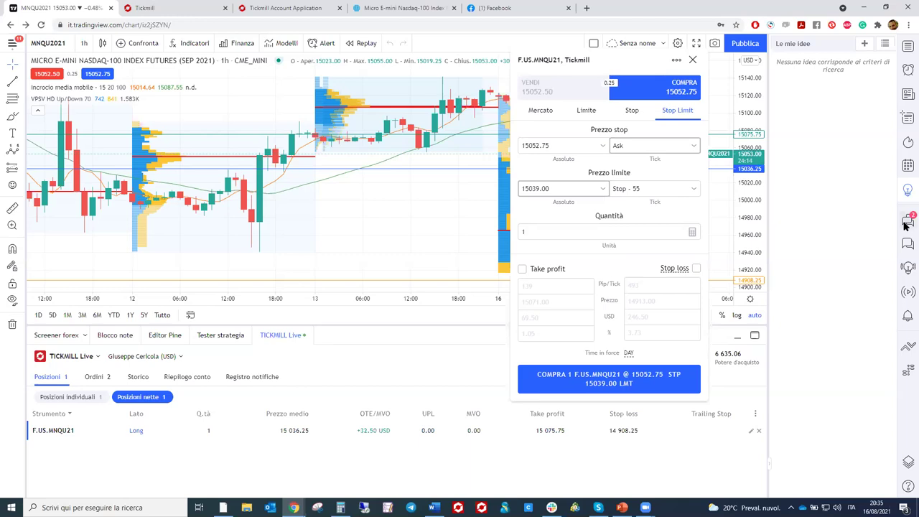
click(907, 220)
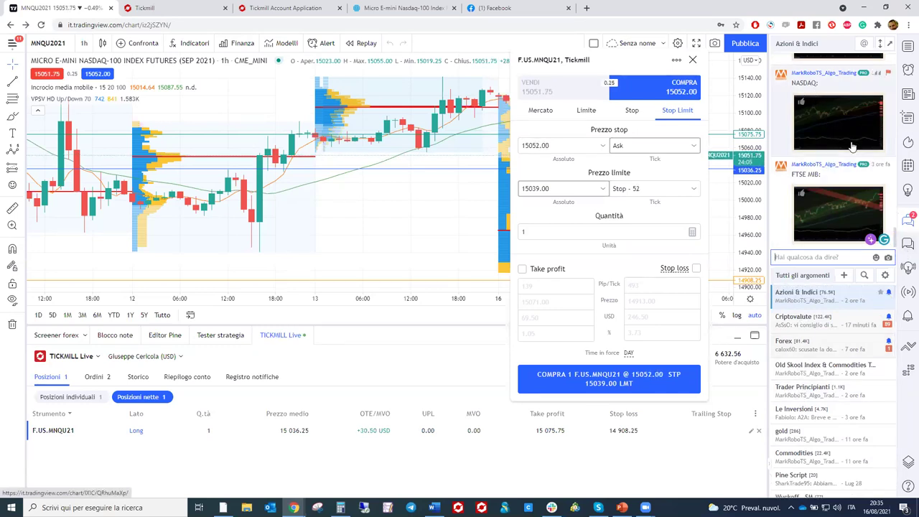
scroll(827, 120, up, 3)
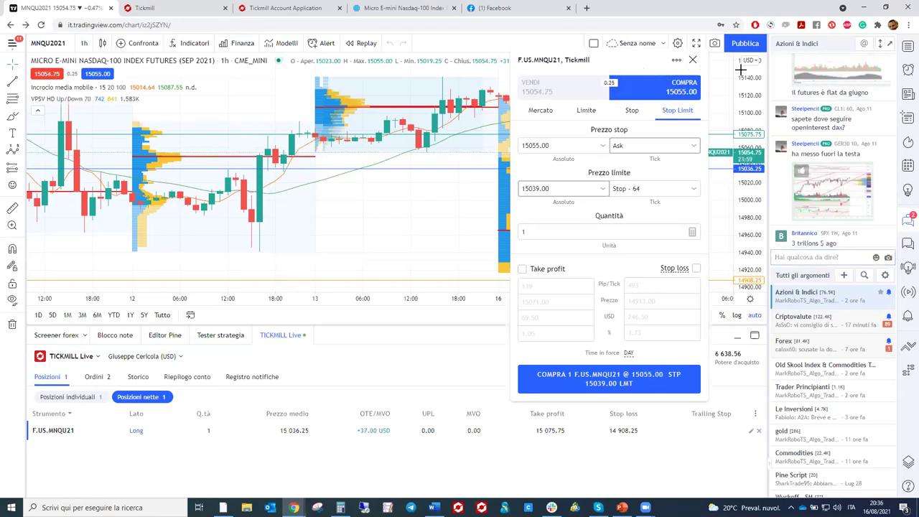
- Move the order ticket off the latest candles and draw a trend line from the 13 August 16:00 high to 16 August 21:00
drag(627, 60, 817, 67)
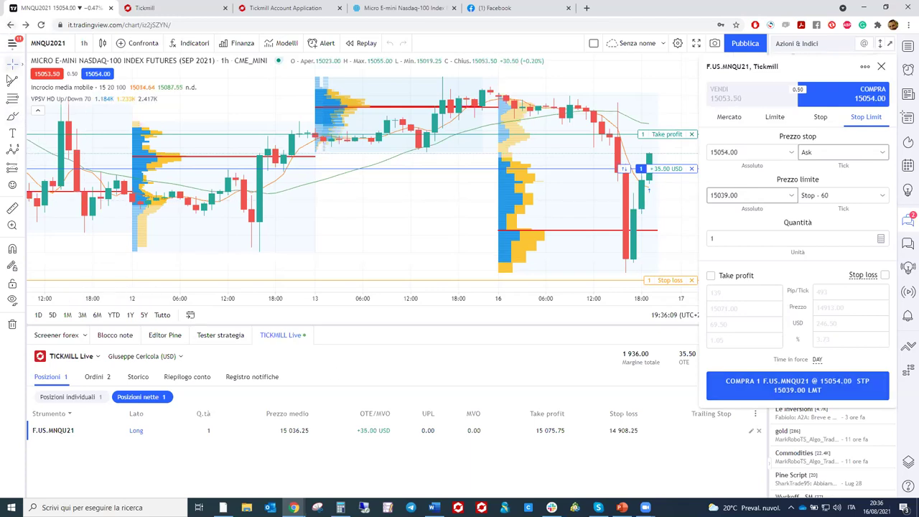
click(22, 82)
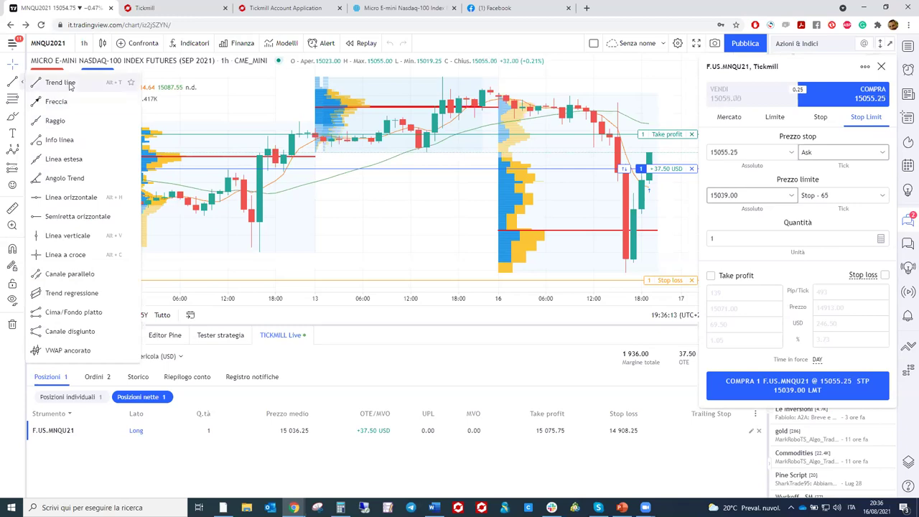
click(357, 99)
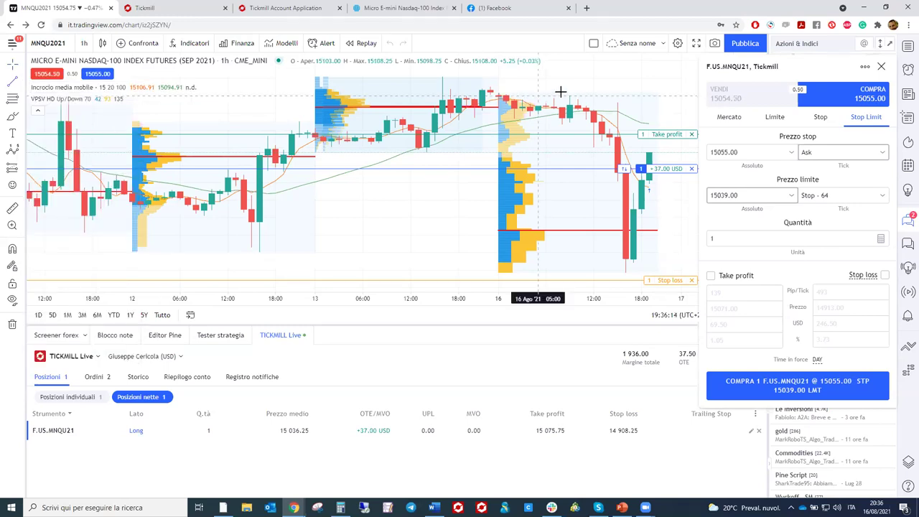
click(443, 77)
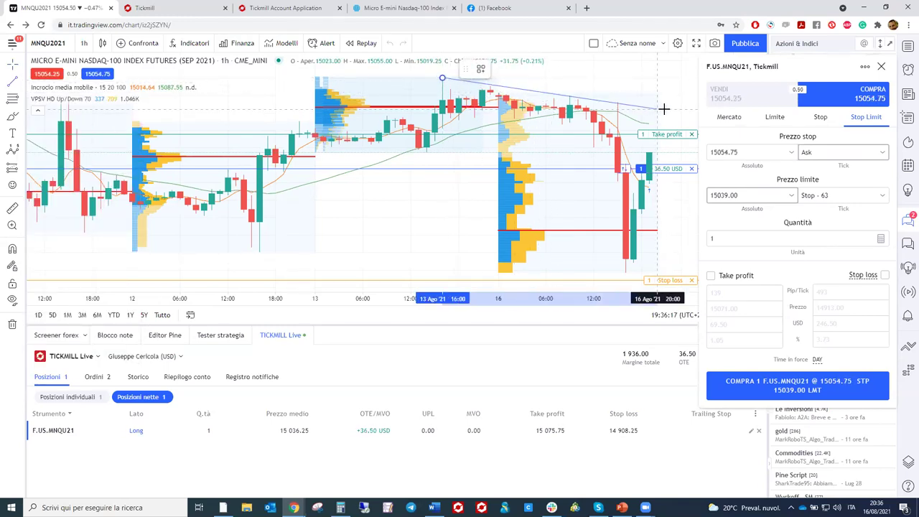
click(665, 109)
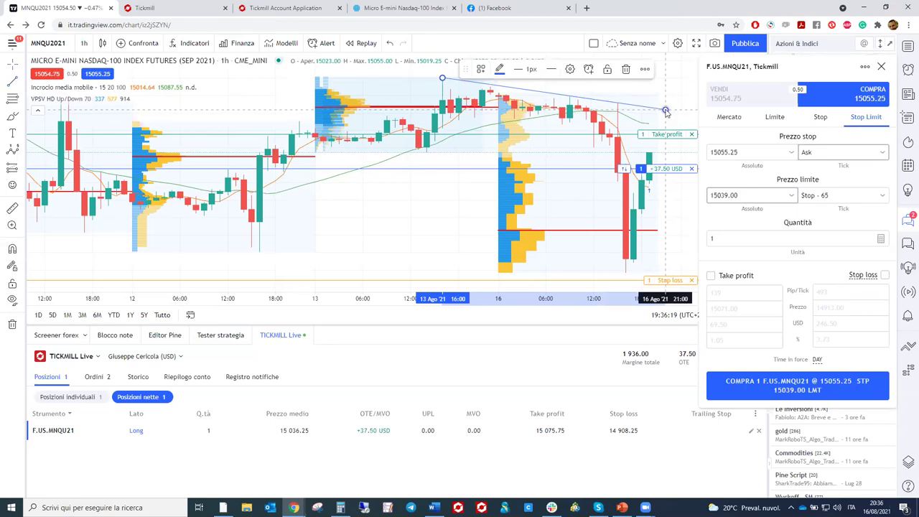
click(681, 100)
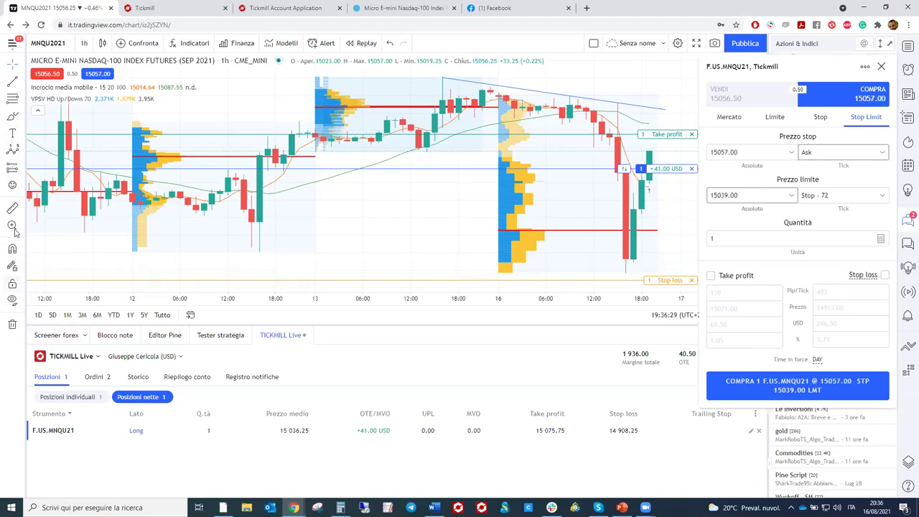
- Try out an Elliott impulse wave (12345) in the empty area below the 13 August candles and delete the drawing
click(22, 152)
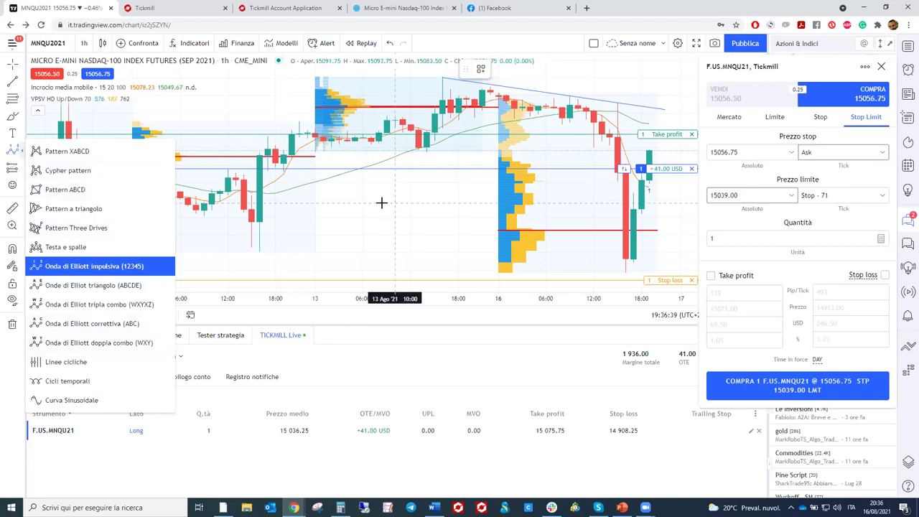
click(371, 227)
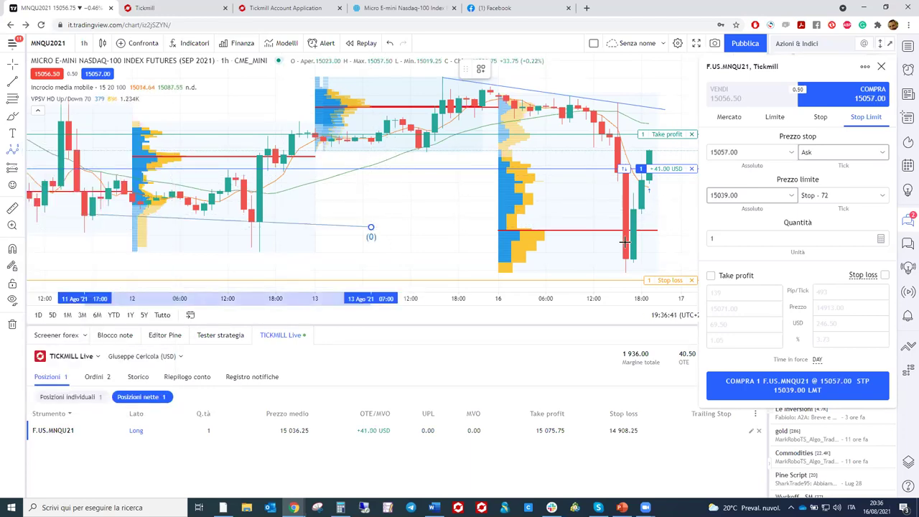
click(433, 211)
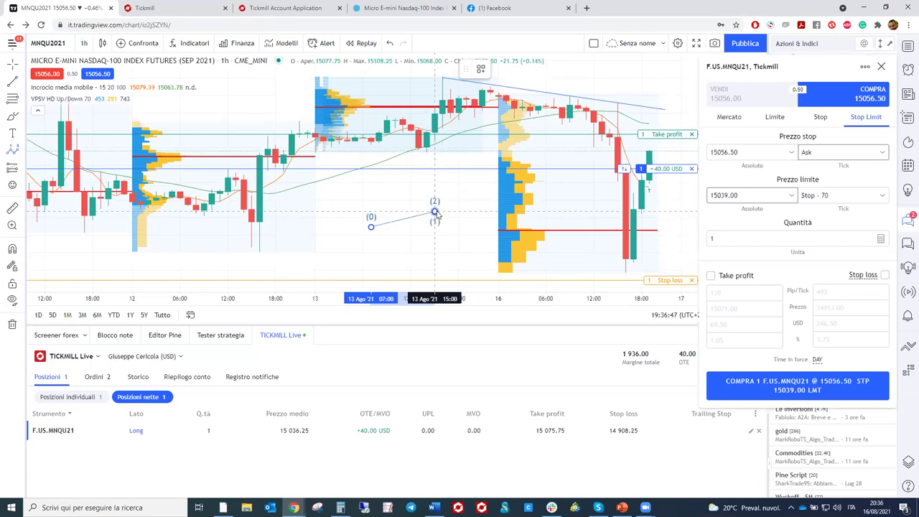
click(436, 213)
click(372, 227)
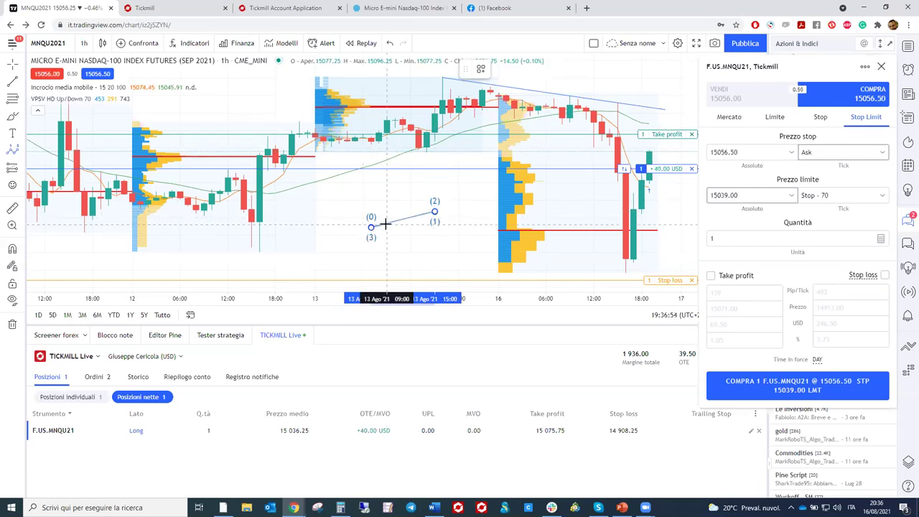
click(427, 193)
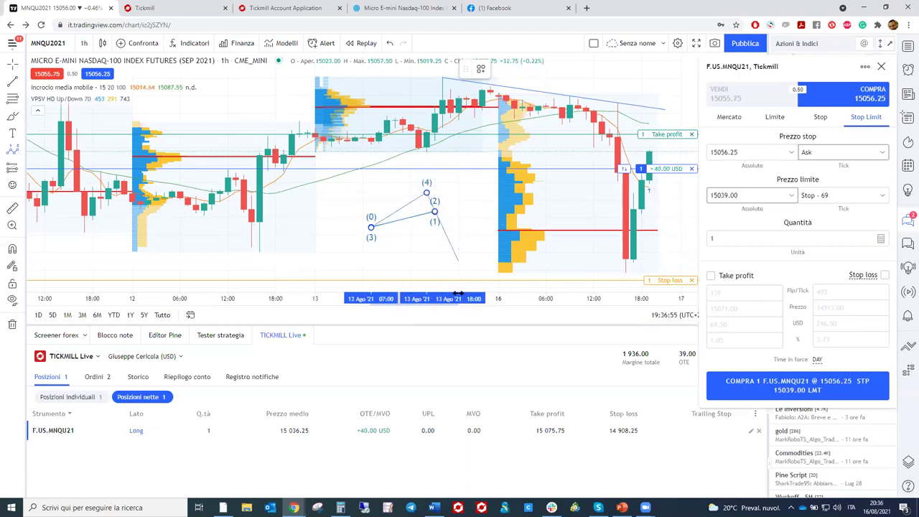
click(451, 254)
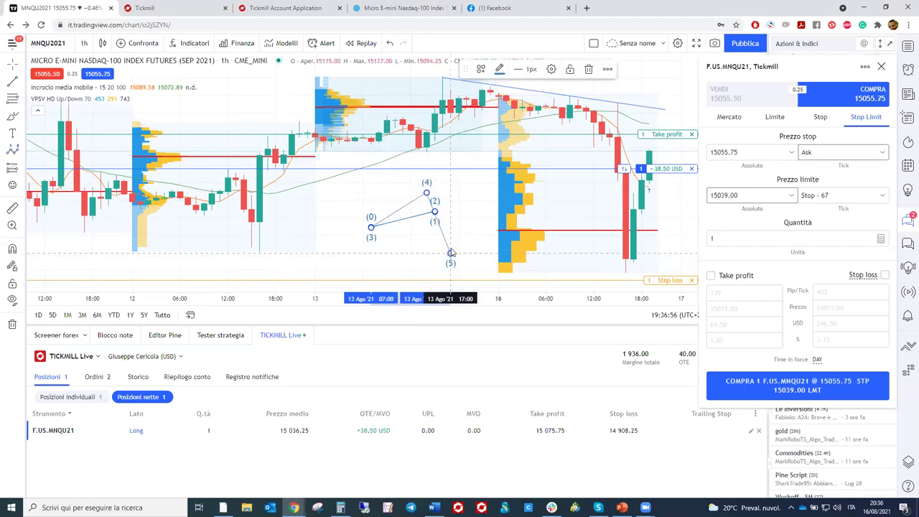
click(590, 69)
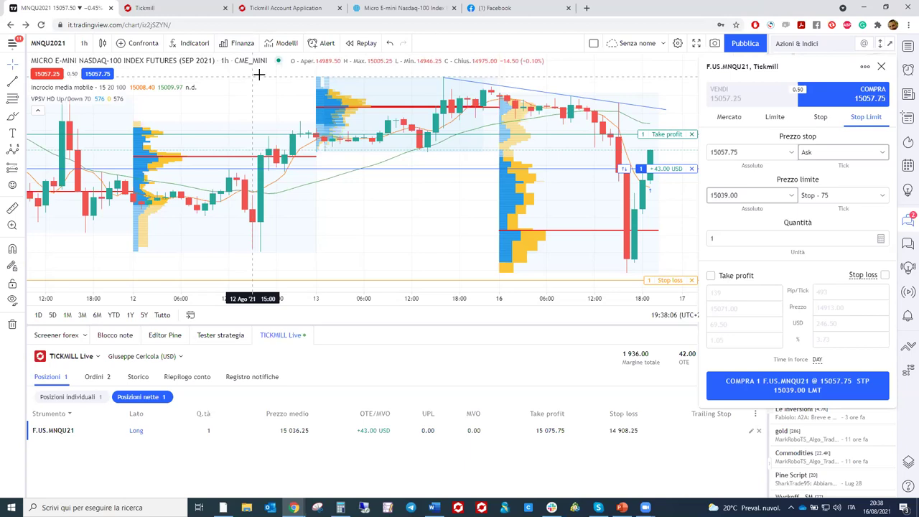
- Switch to the Tickmill account application and go back to the futures and options pricing page
click(272, 7)
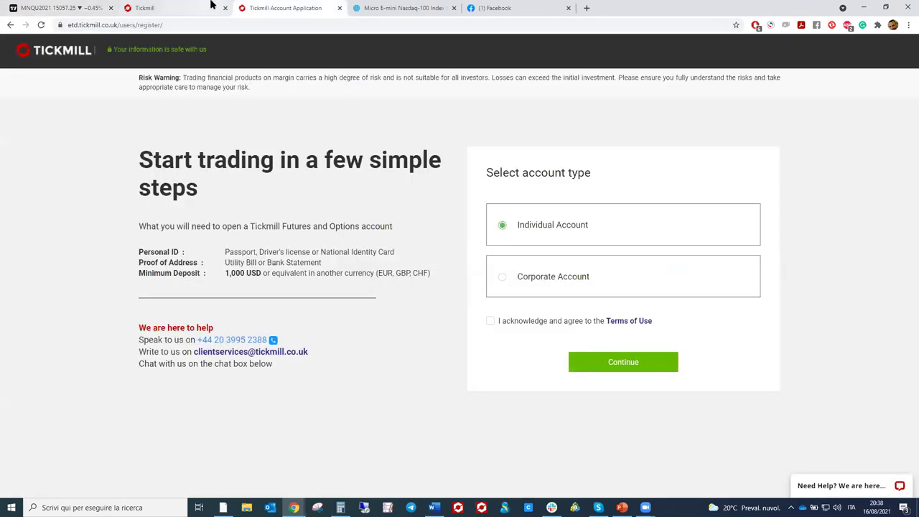
click(210, 8)
click(59, 7)
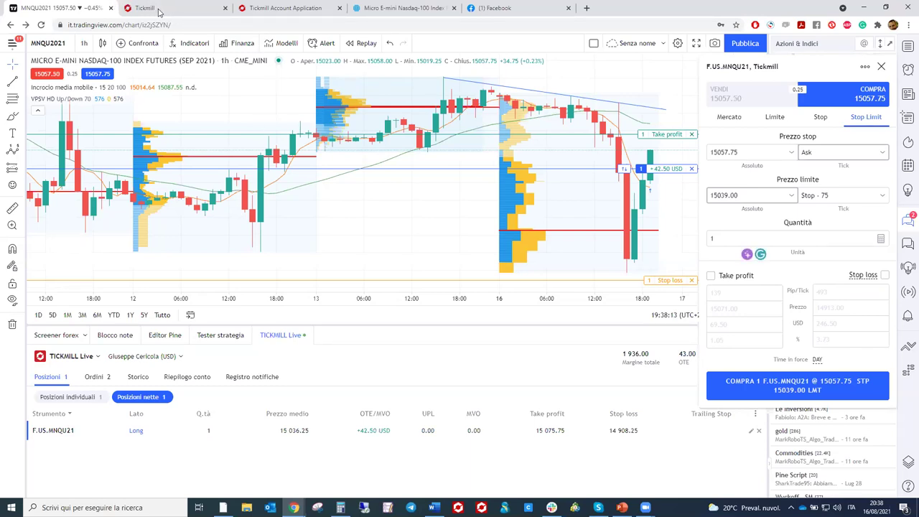
click(160, 12)
click(258, 7)
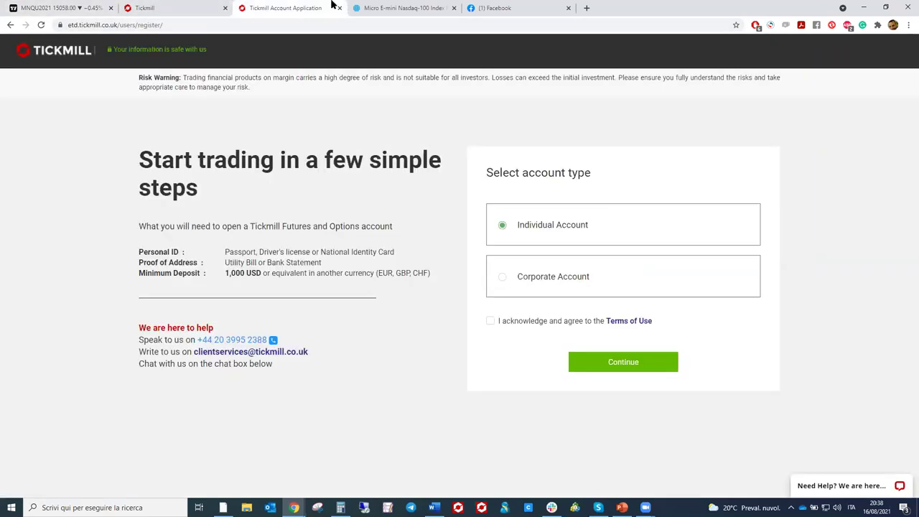
click(12, 29)
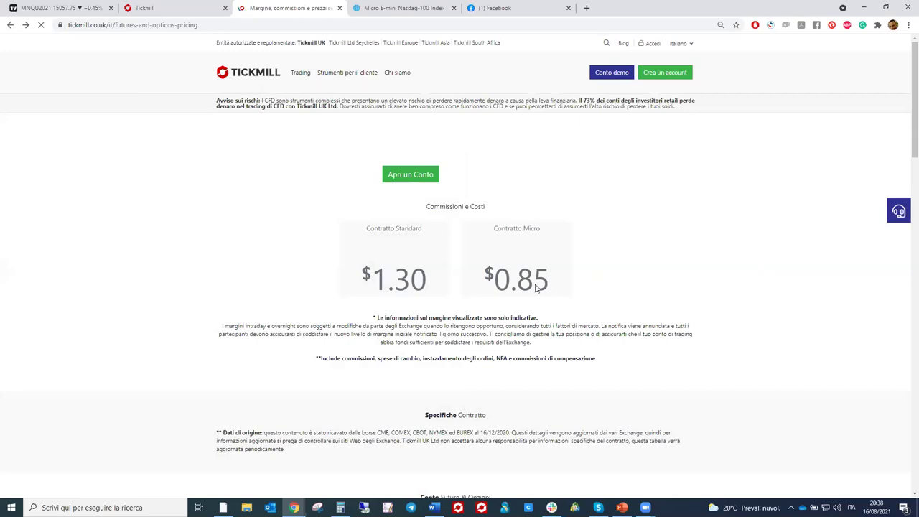
- Examine the initial and maintenance margins in the futures contract table, highlighting the British Pound's initial margin
scroll(534, 286, down, 10)
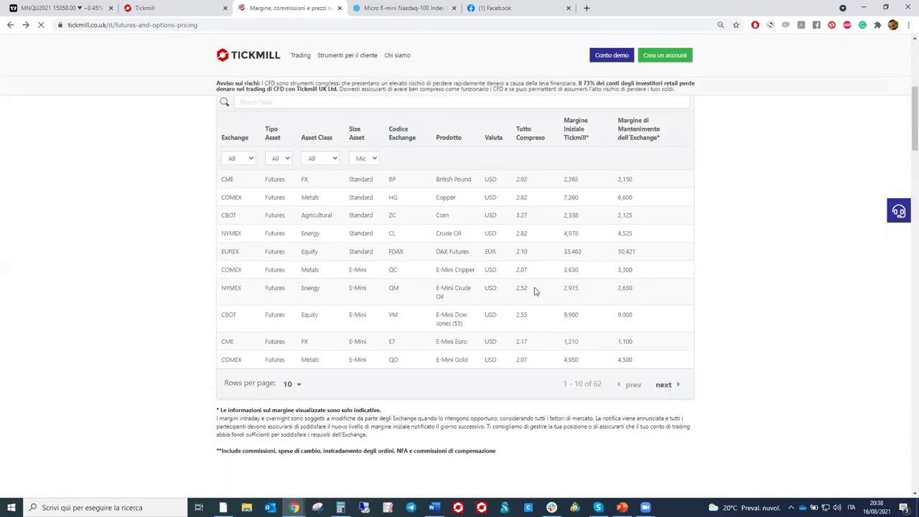
scroll(536, 292, down, 2)
scroll(534, 289, up, 4)
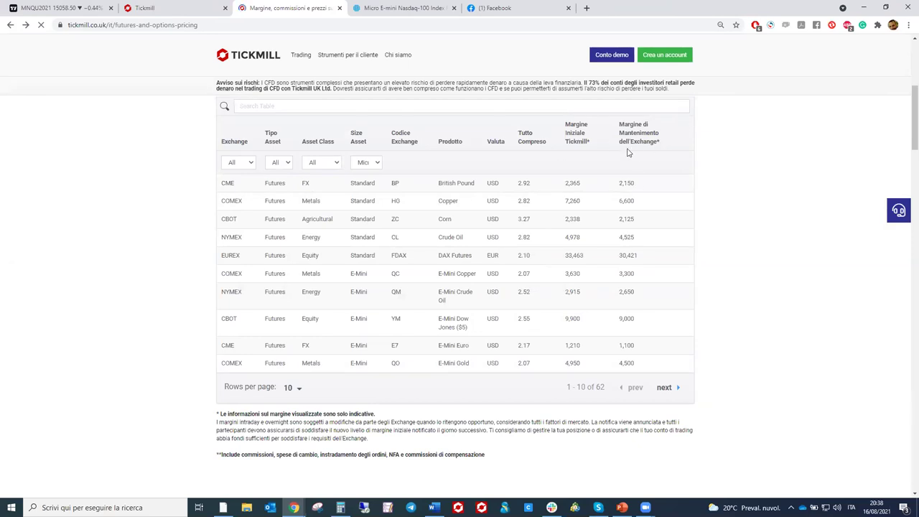
drag(565, 184, 589, 184)
click(634, 171)
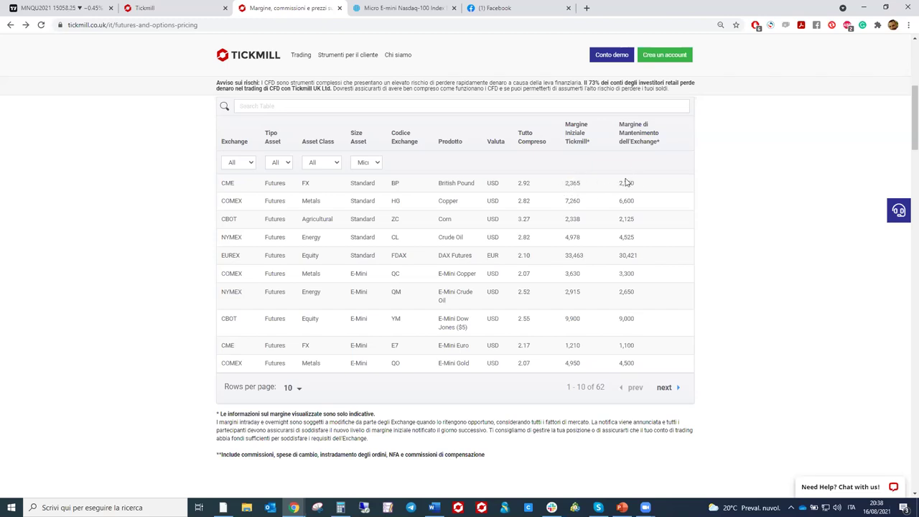
double_click(579, 183)
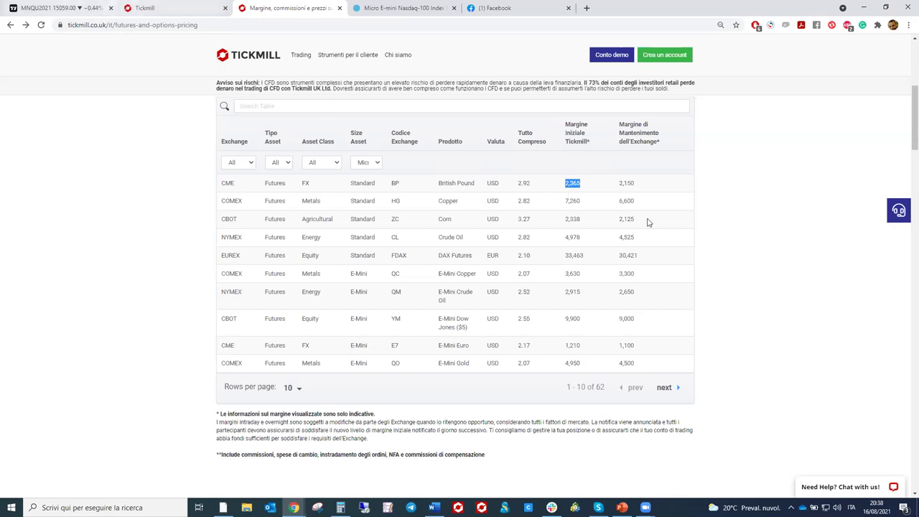
- Return to the TradingView chart and look through the full list of Tickmill orders down to the rejected ones
click(402, 8)
click(247, 5)
click(83, 5)
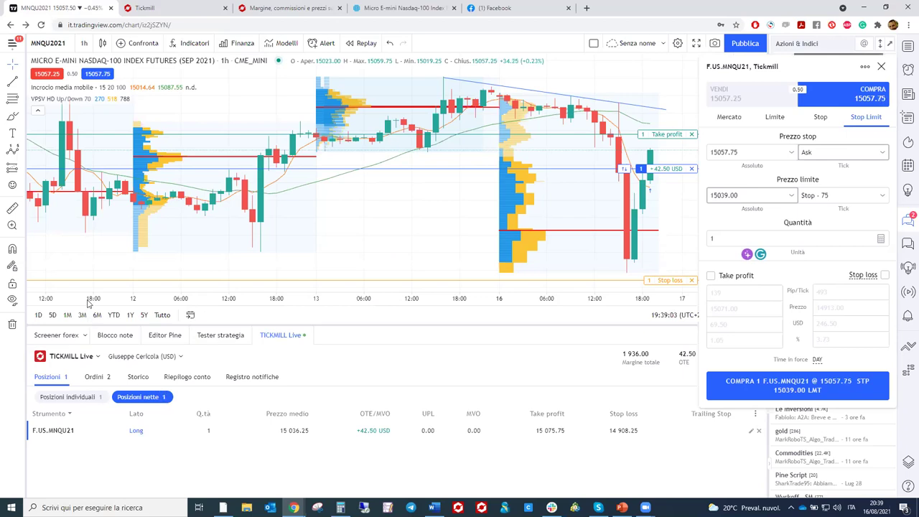
click(94, 379)
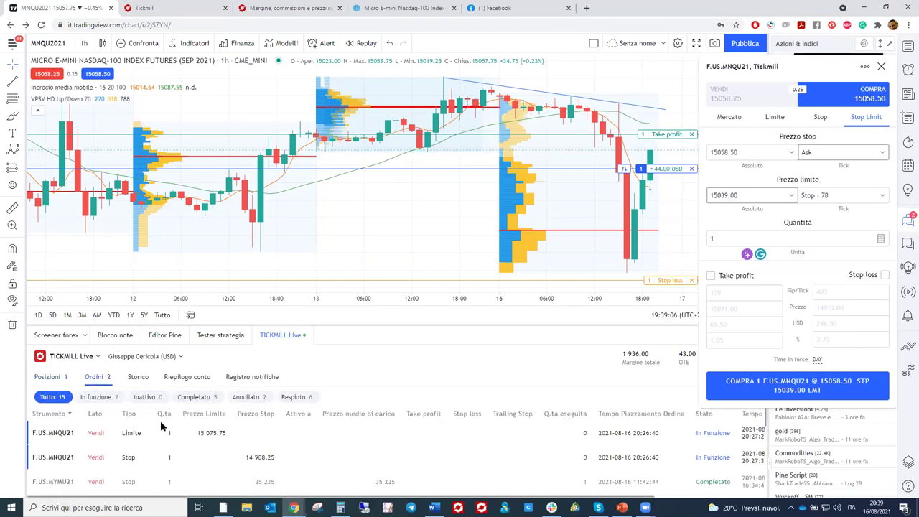
scroll(342, 436, down, 5)
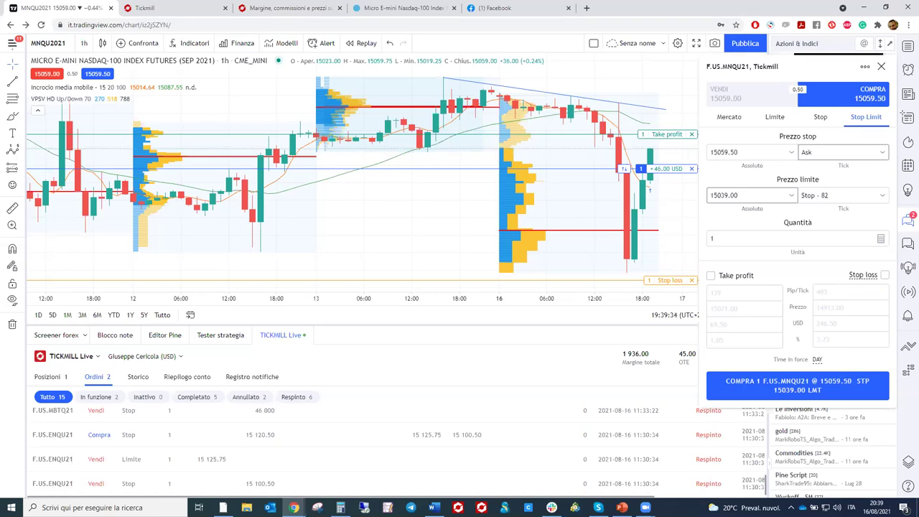
- Review the Tickmill futures and options pricing page and the account's subscriptions page, and return to the TradingView chart
click(270, 8)
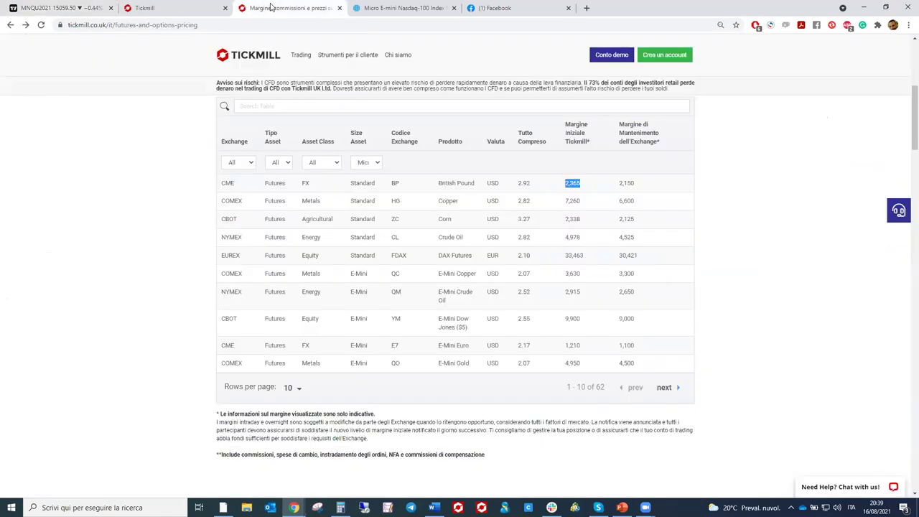
click(204, 8)
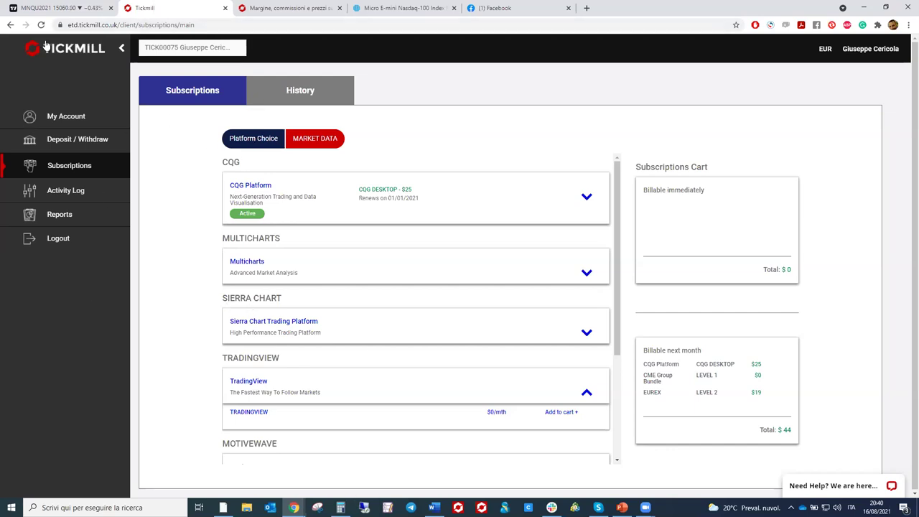
click(48, 9)
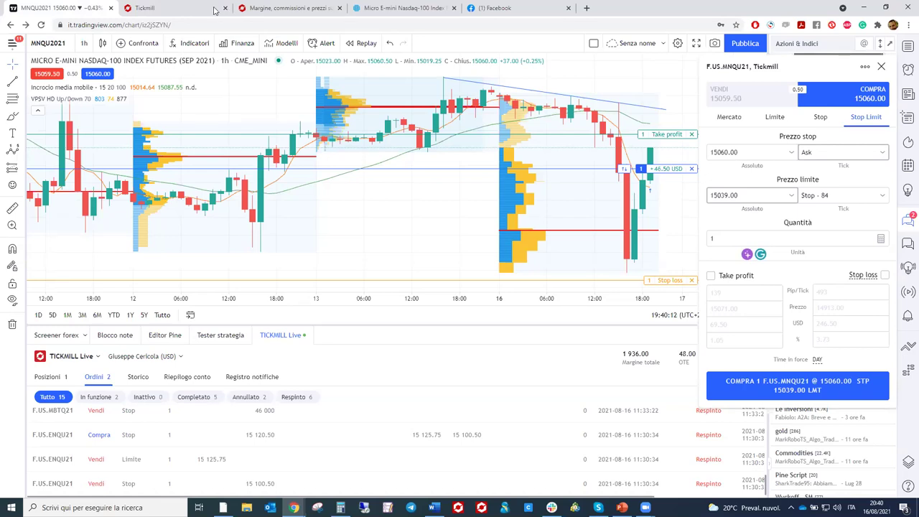
- View the profile page under My Account in the Tickmill account application and go back to the futures and options pricing page
click(200, 7)
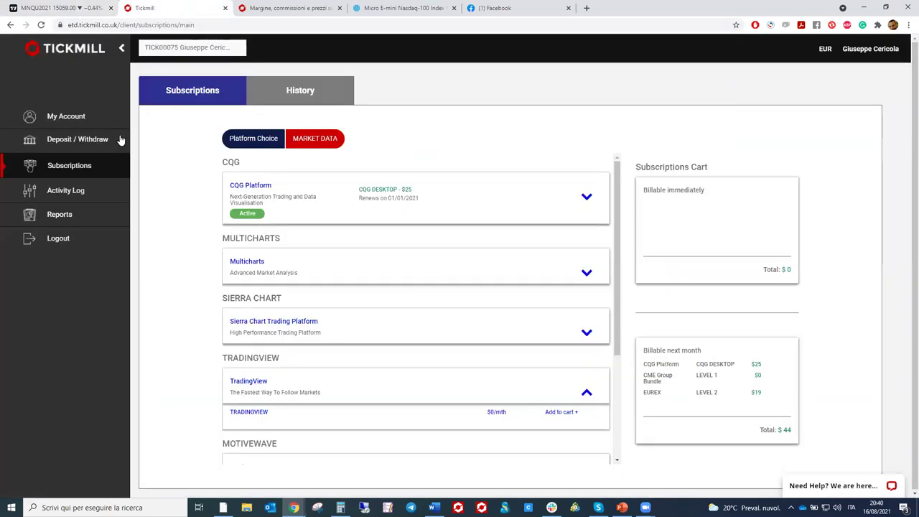
click(71, 126)
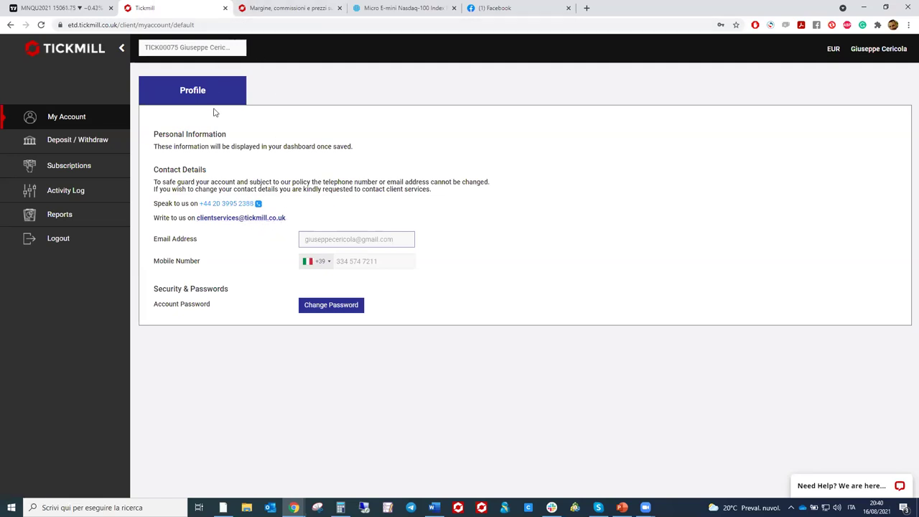
click(260, 6)
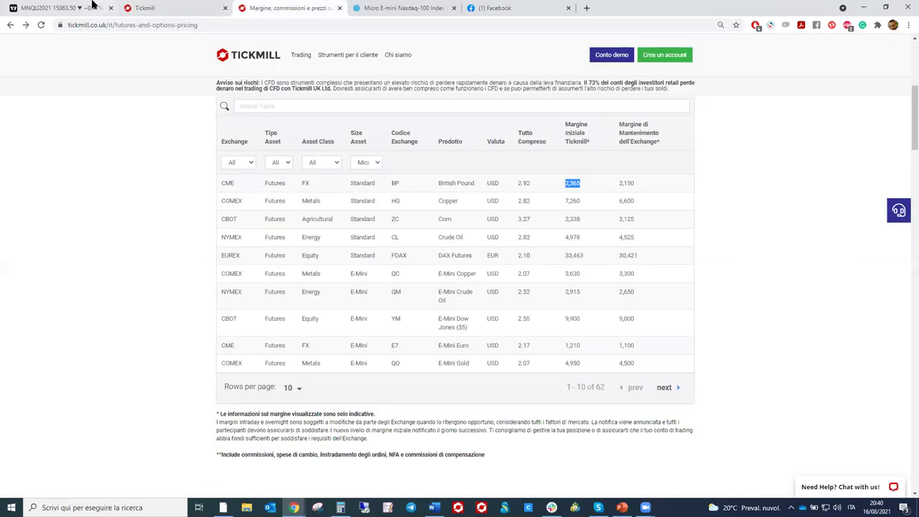
- Return to the TradingView chart and fully close the long F.US.MNQU21 position from the net positions list
click(86, 8)
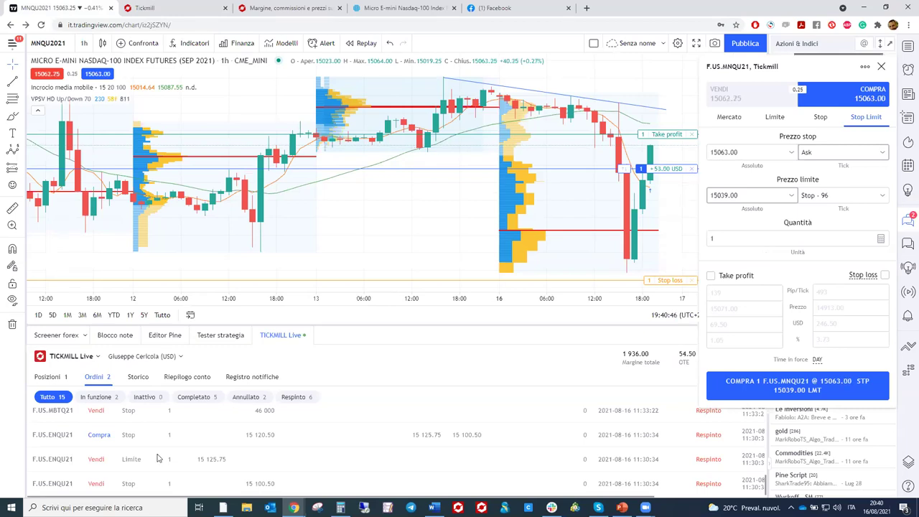
click(50, 376)
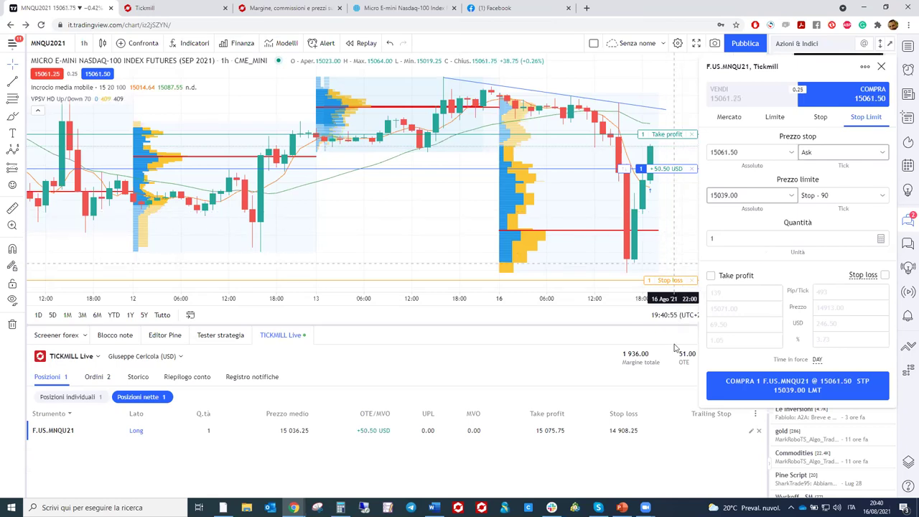
click(759, 430)
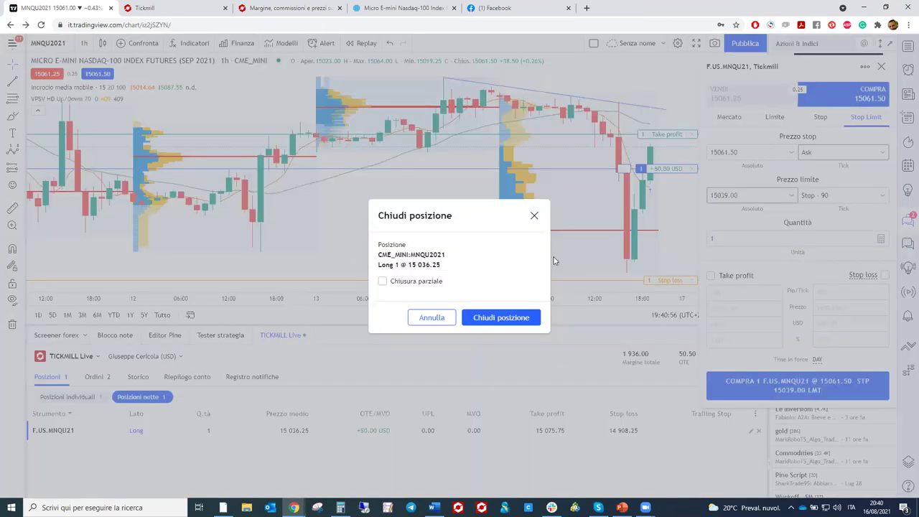
click(498, 323)
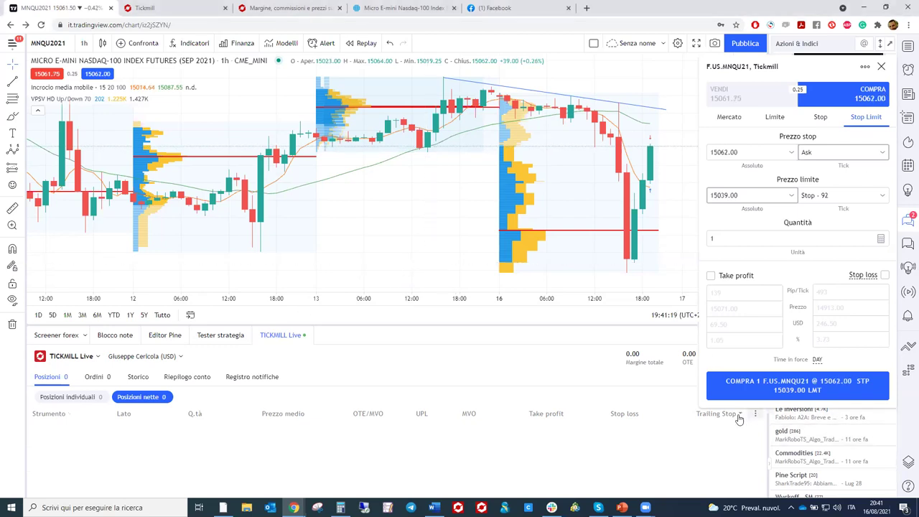
- Set the F.US.MNQU21 order ticket to a market sell order
click(754, 100)
click(729, 116)
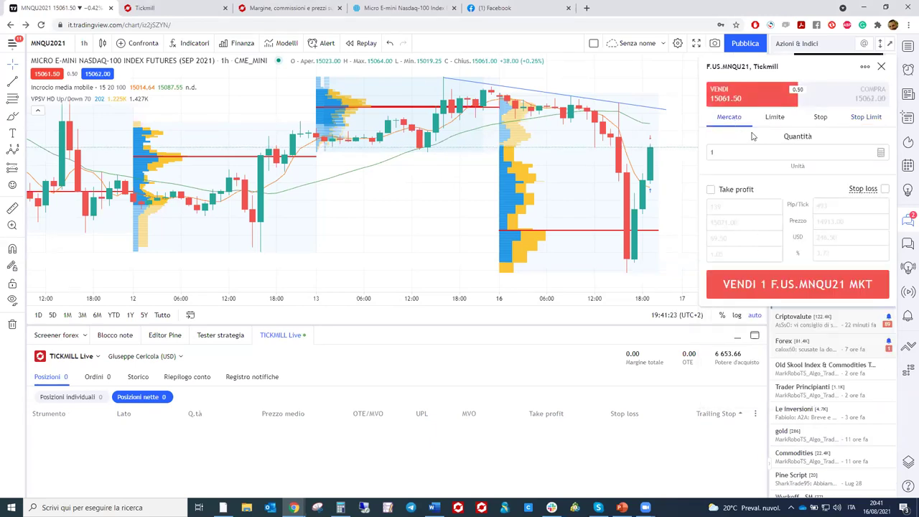